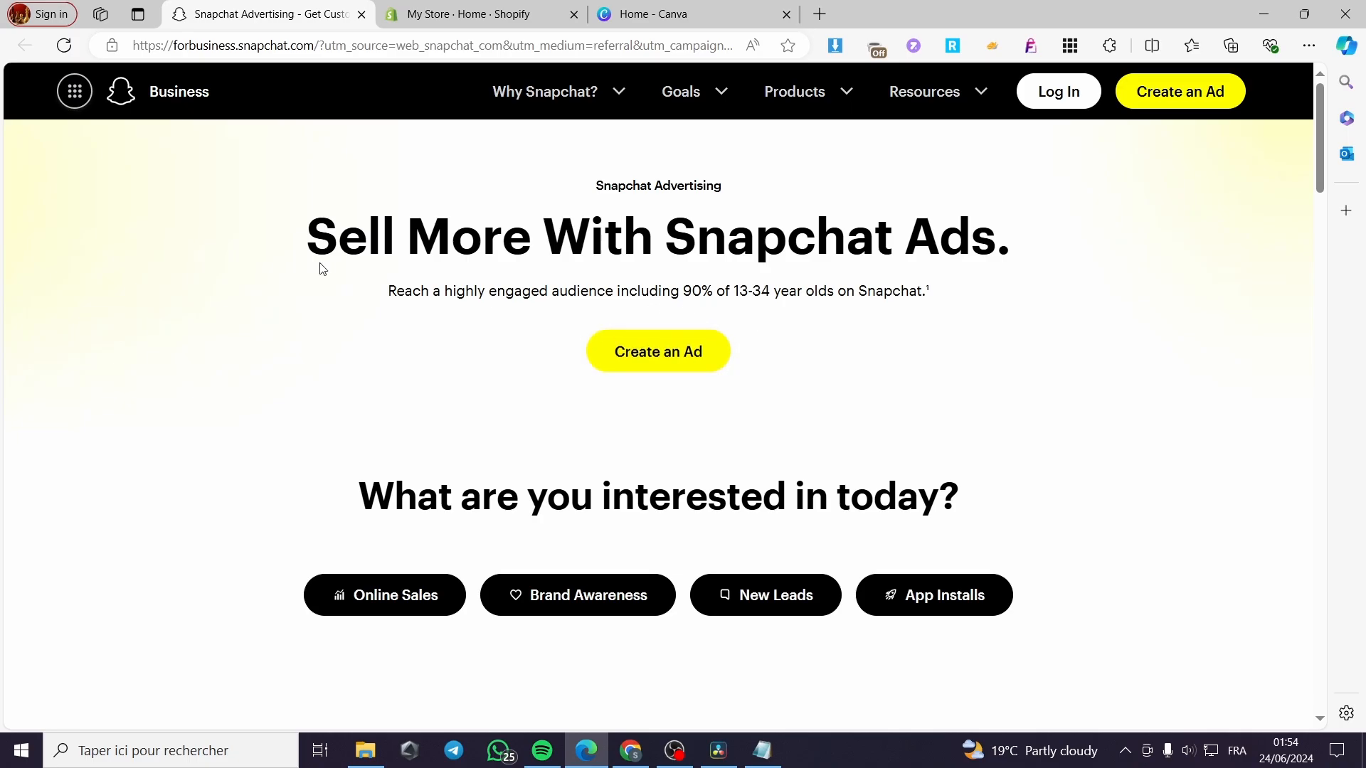
Start creating a Snapchat ad under a new organization and submit Jacksmithshopify as its business name
left_click(670, 364)
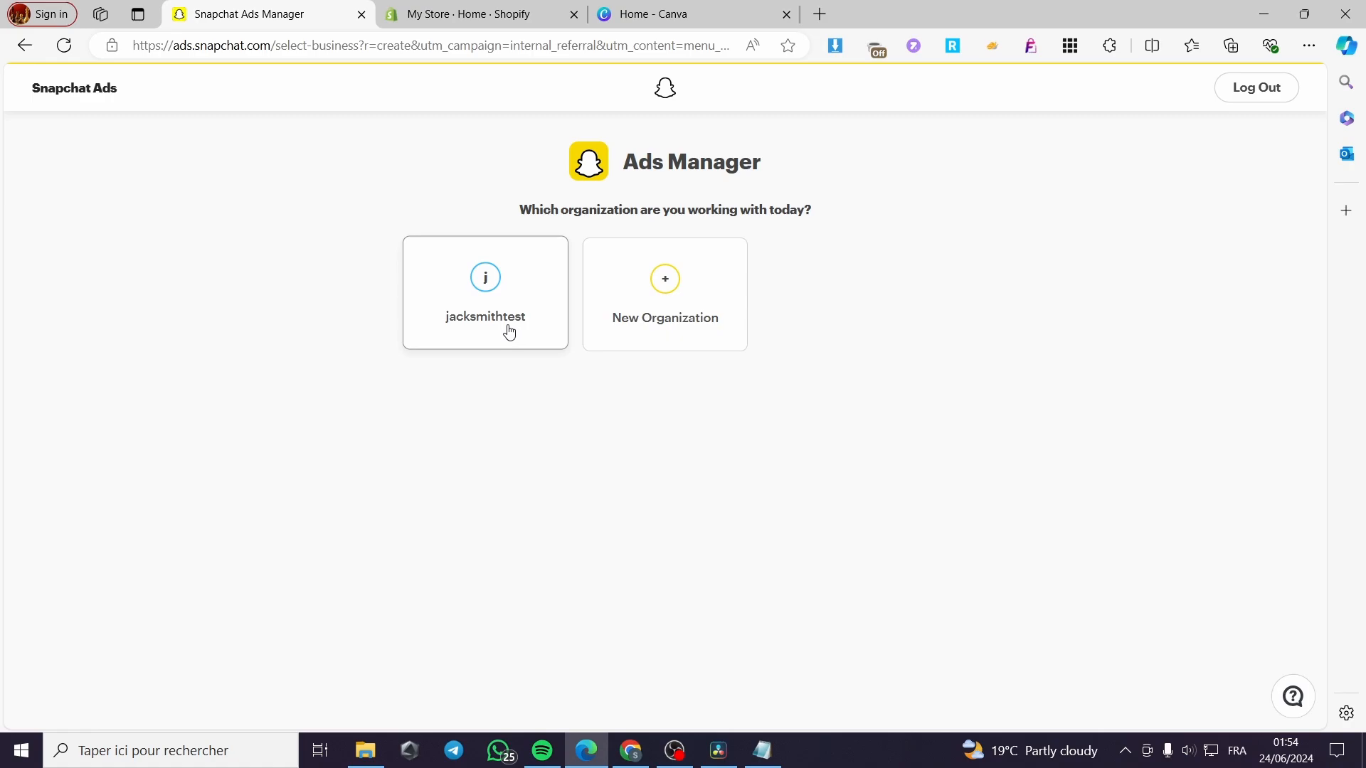
left_click(686, 297)
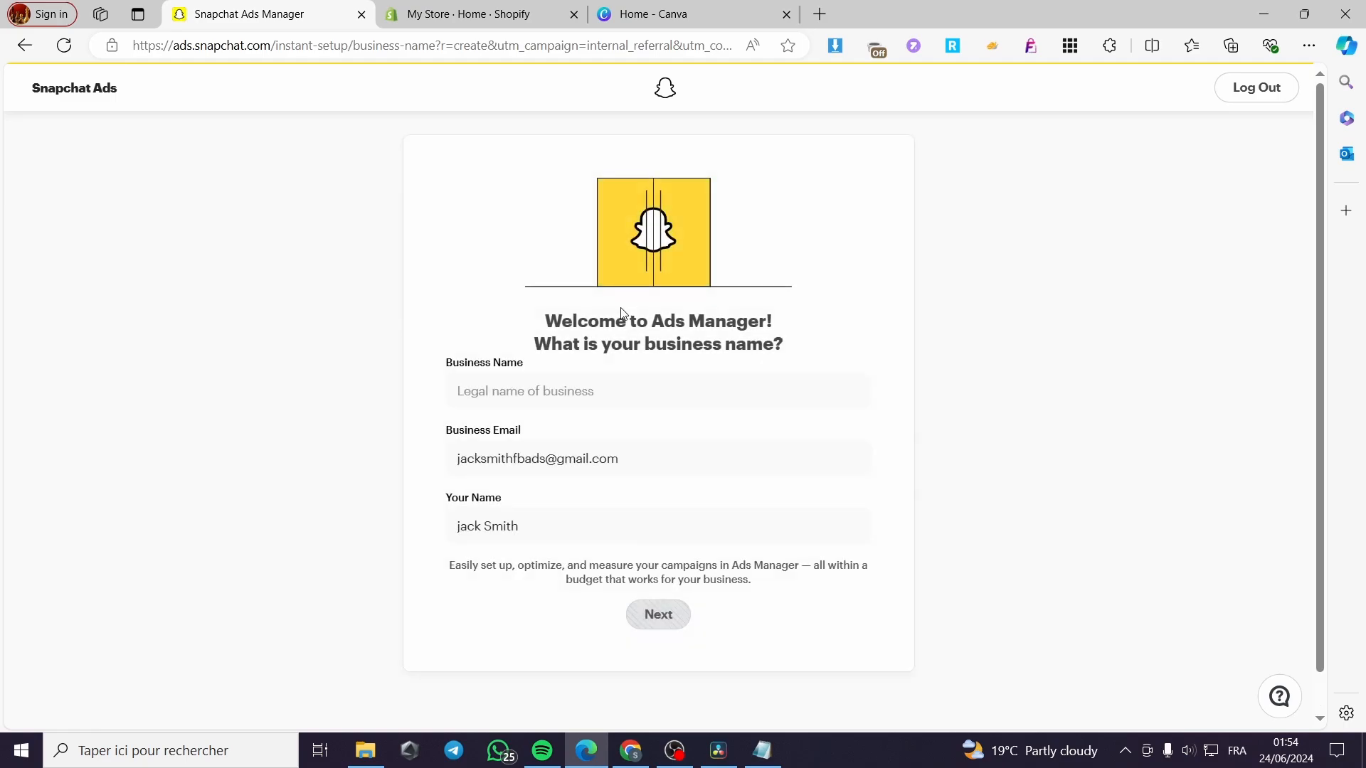
left_click(608, 393)
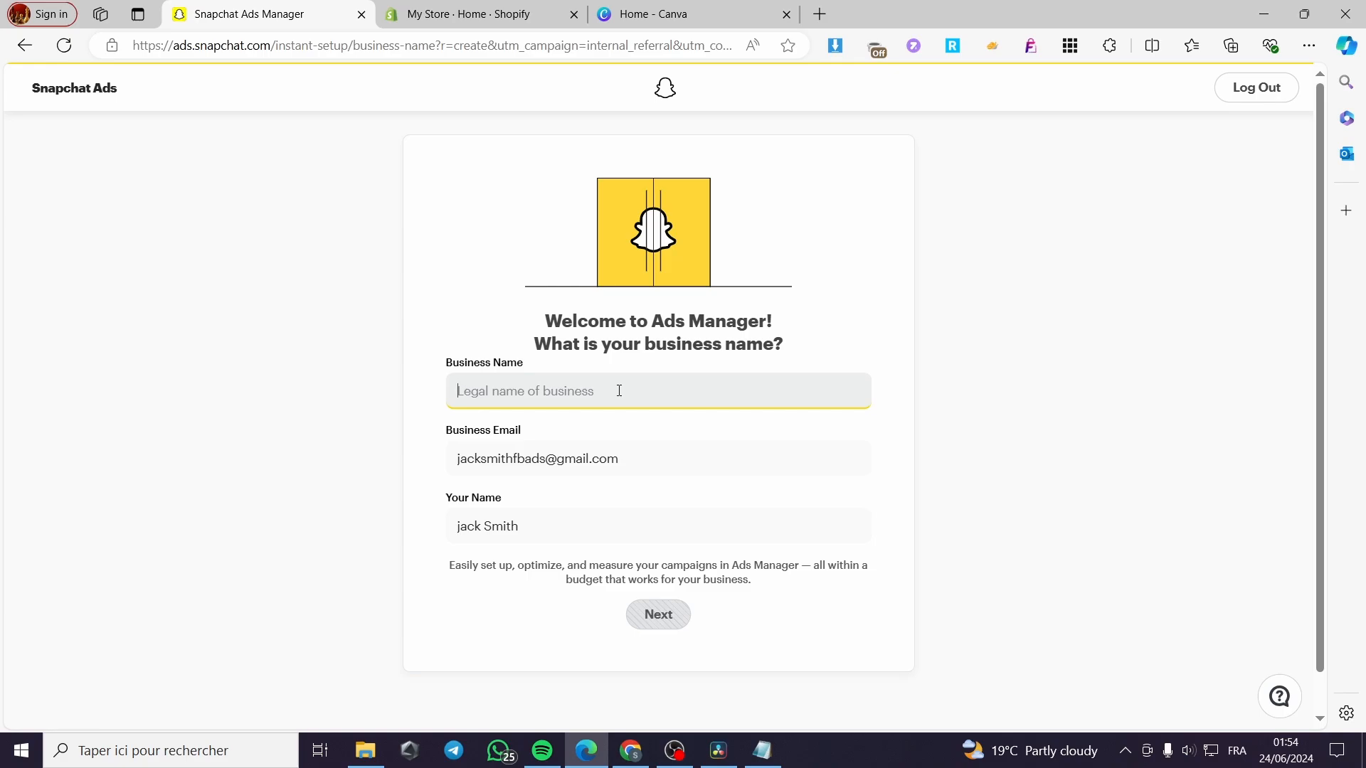
type("Jacksmithshopify")
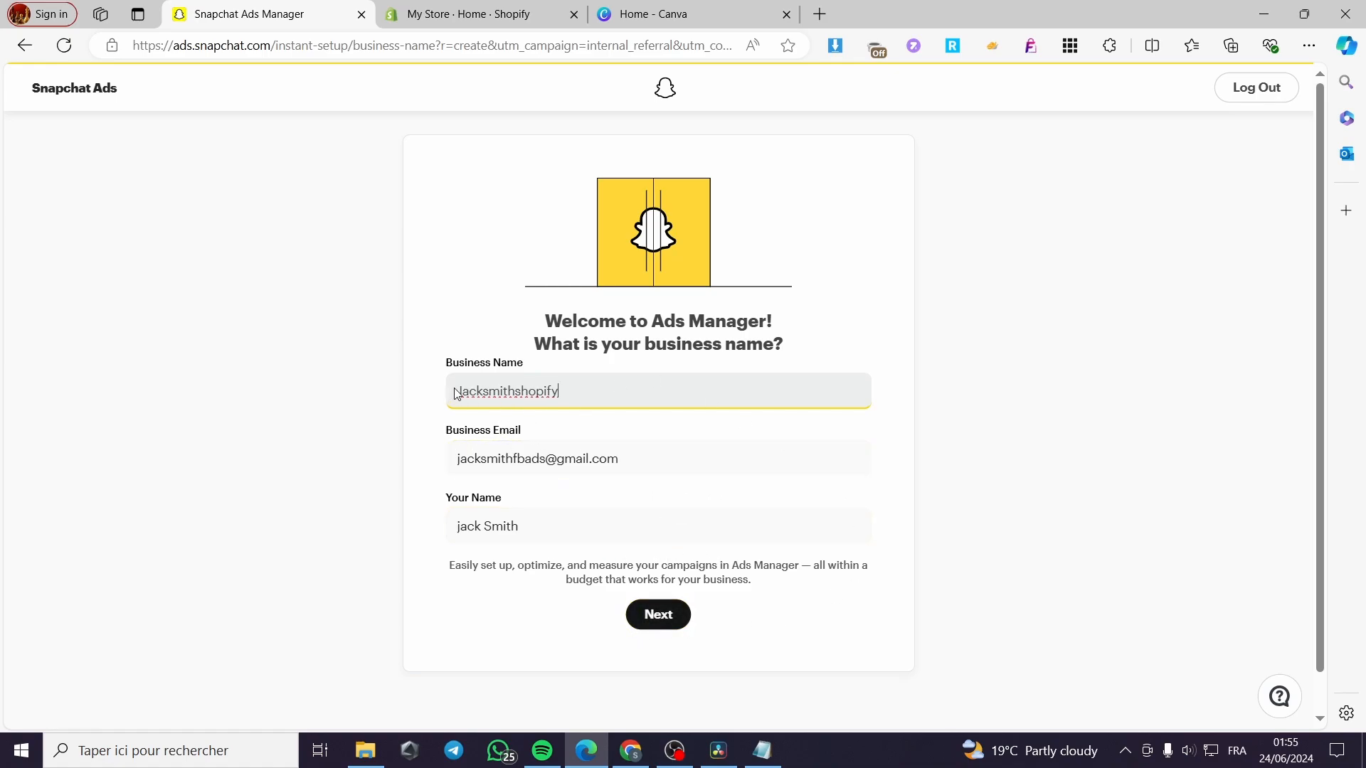
left_click(655, 617)
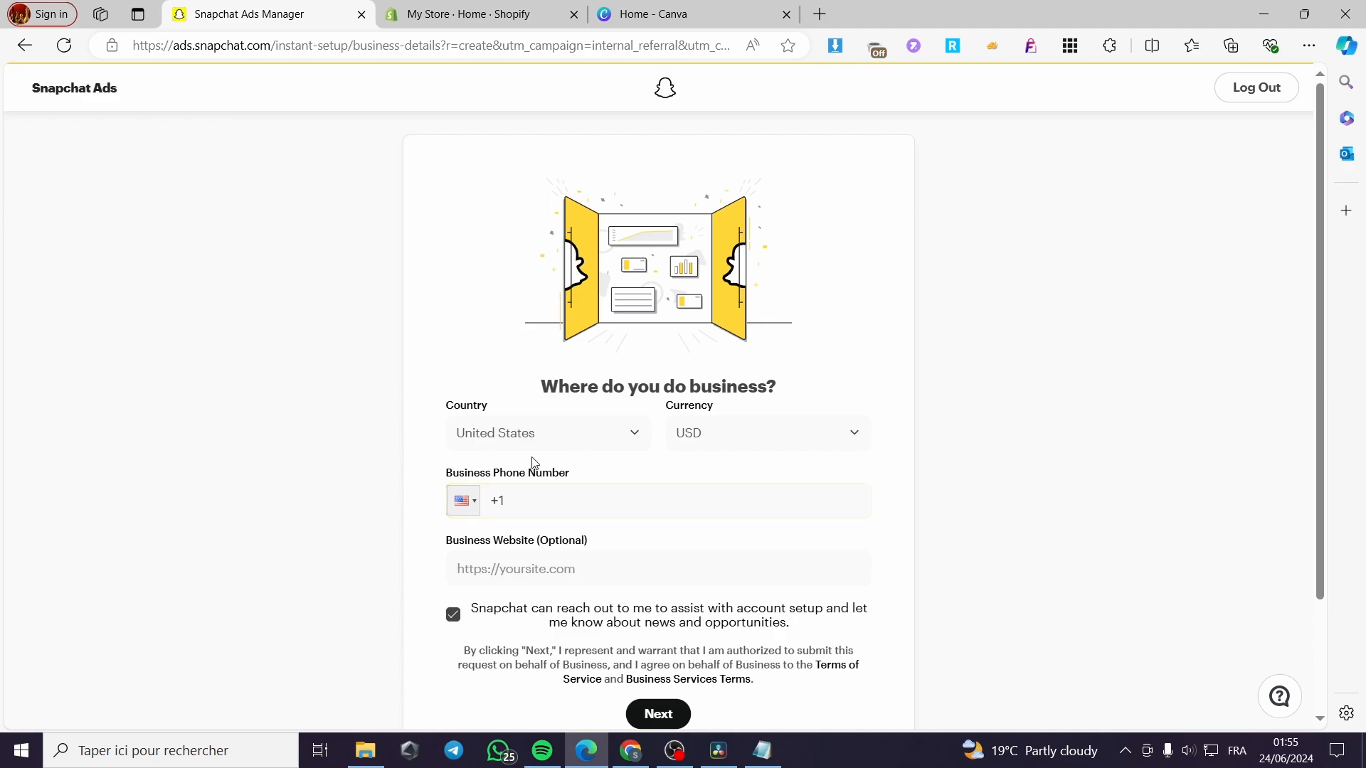
Submit the business location details with United States and USD, leaving the phone number and website blank
scroll(524, 455, "down", 1)
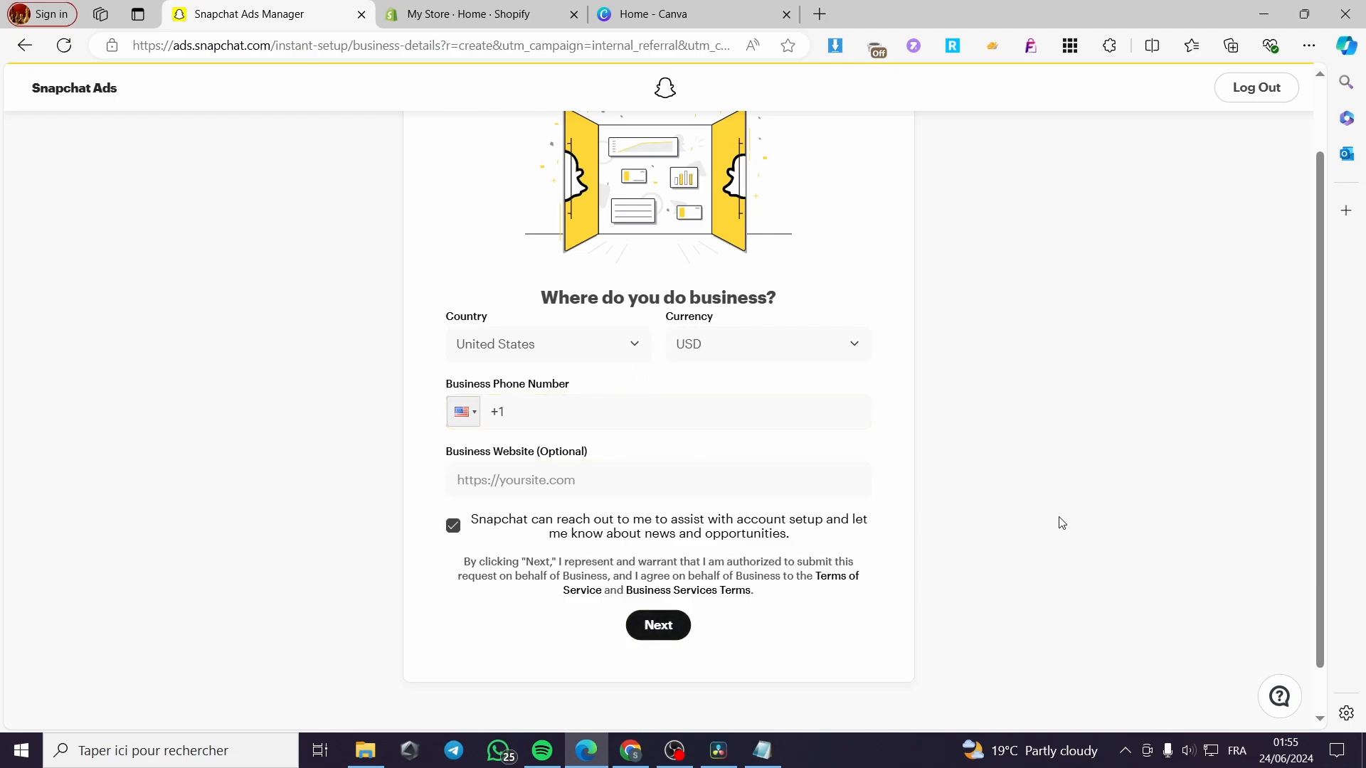
left_click(679, 629)
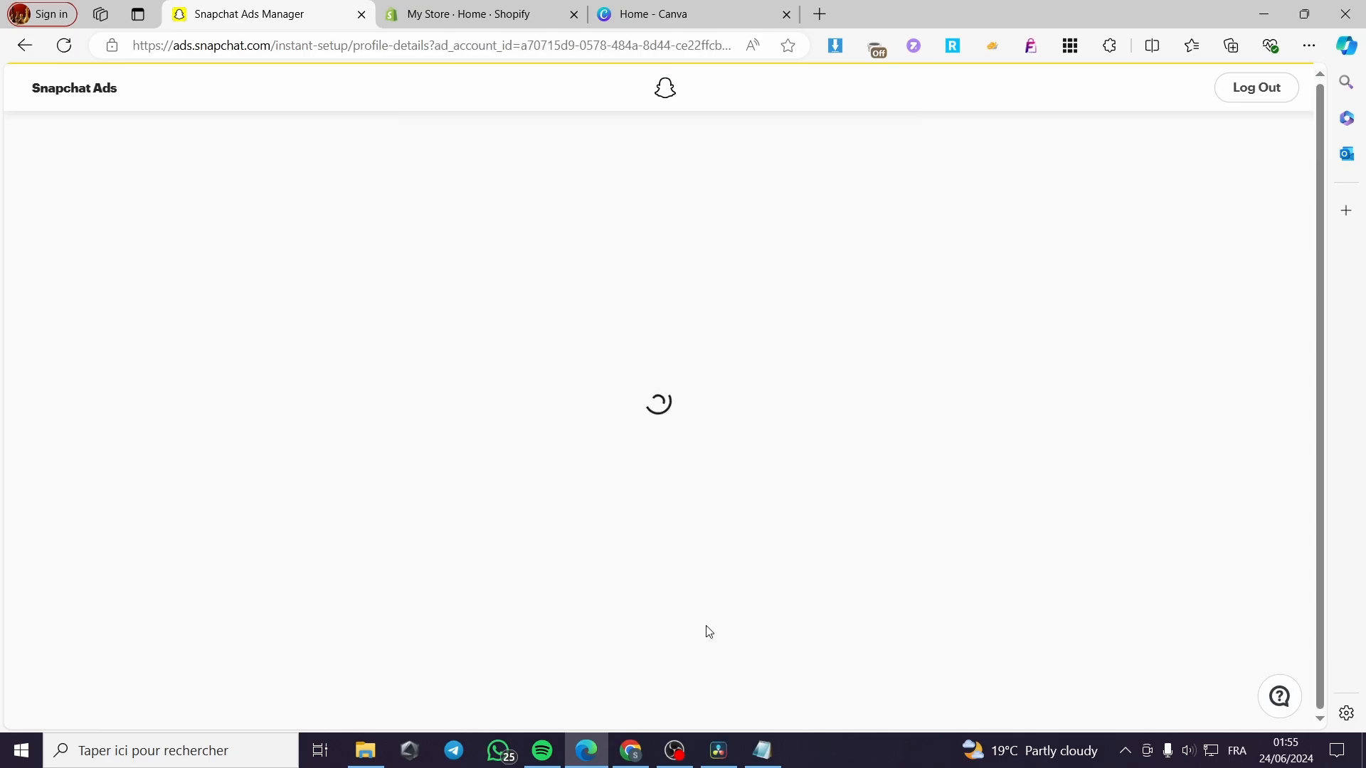
left_click(1273, 121)
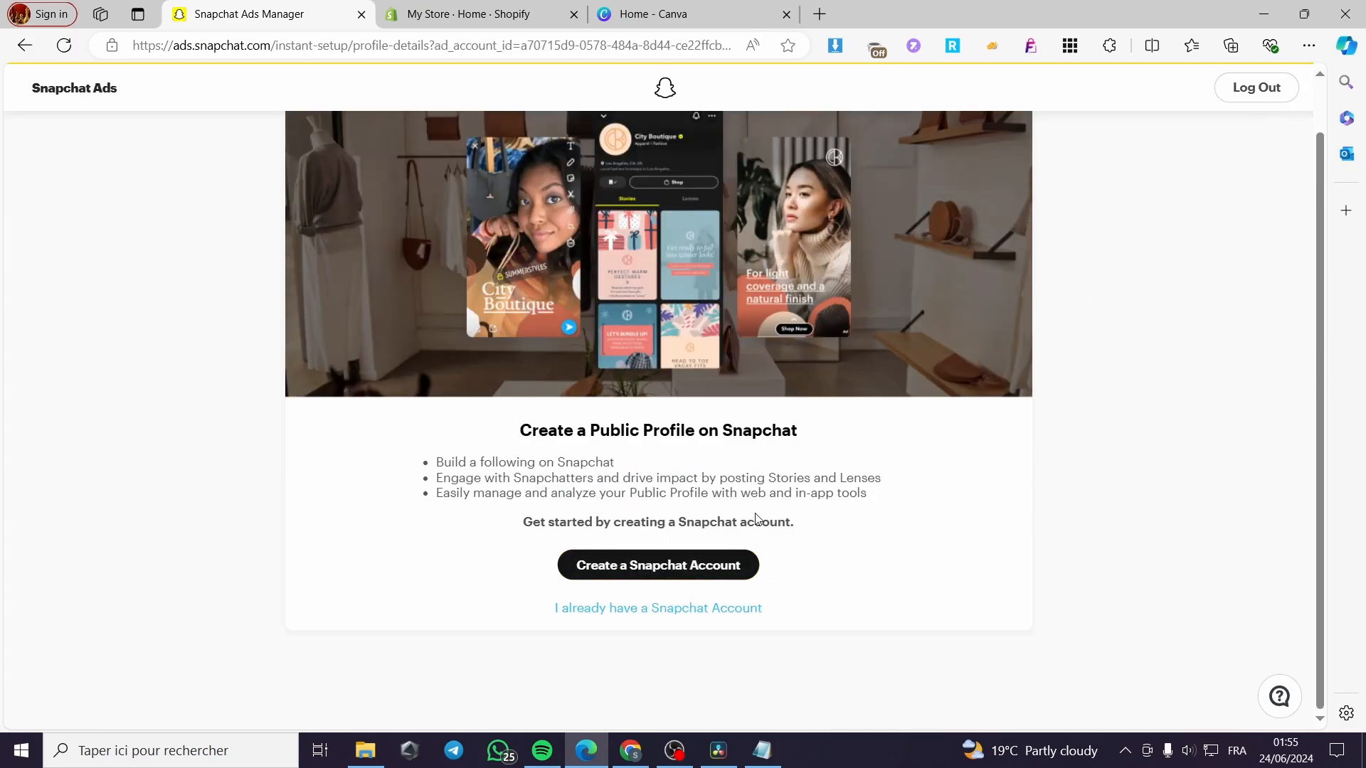
scroll(676, 562, "up", 1)
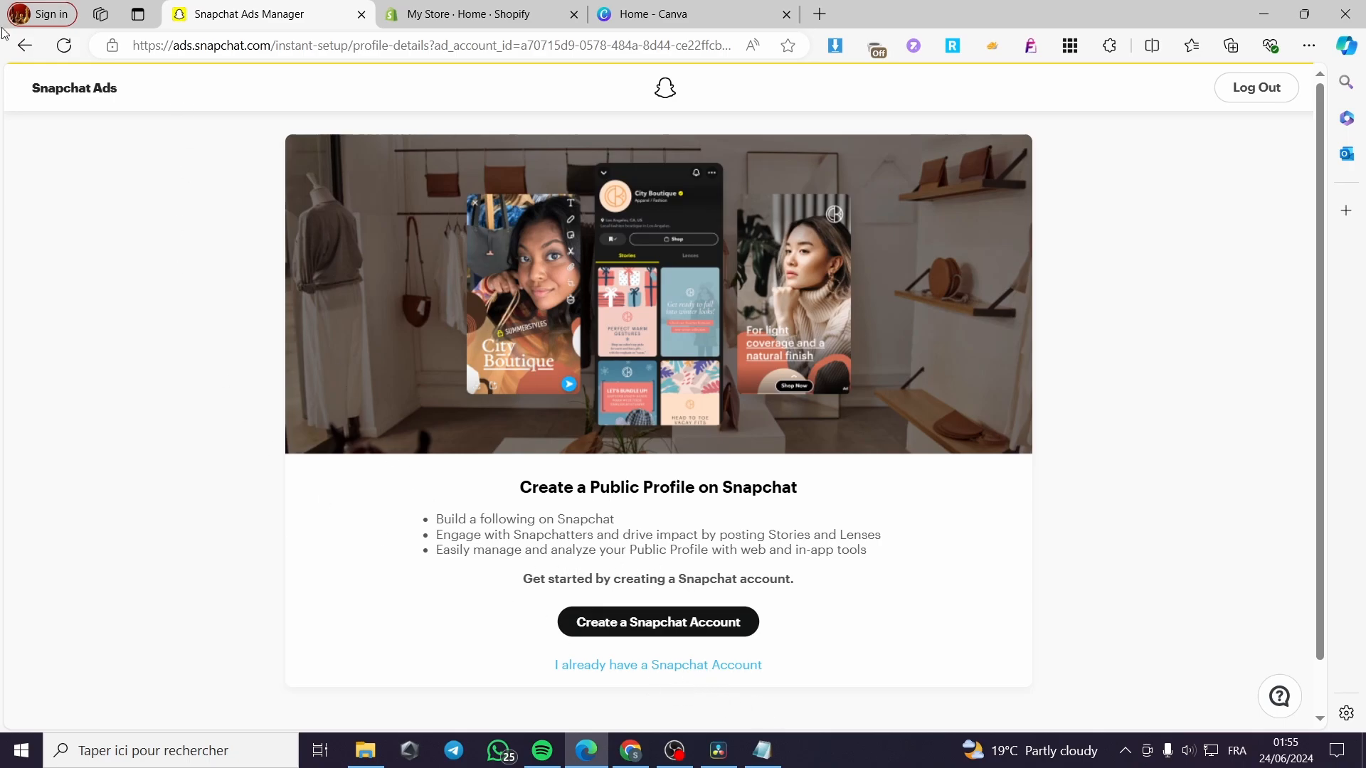
Go back to the organization selection and open the jacksmithtest organization
left_click(24, 45)
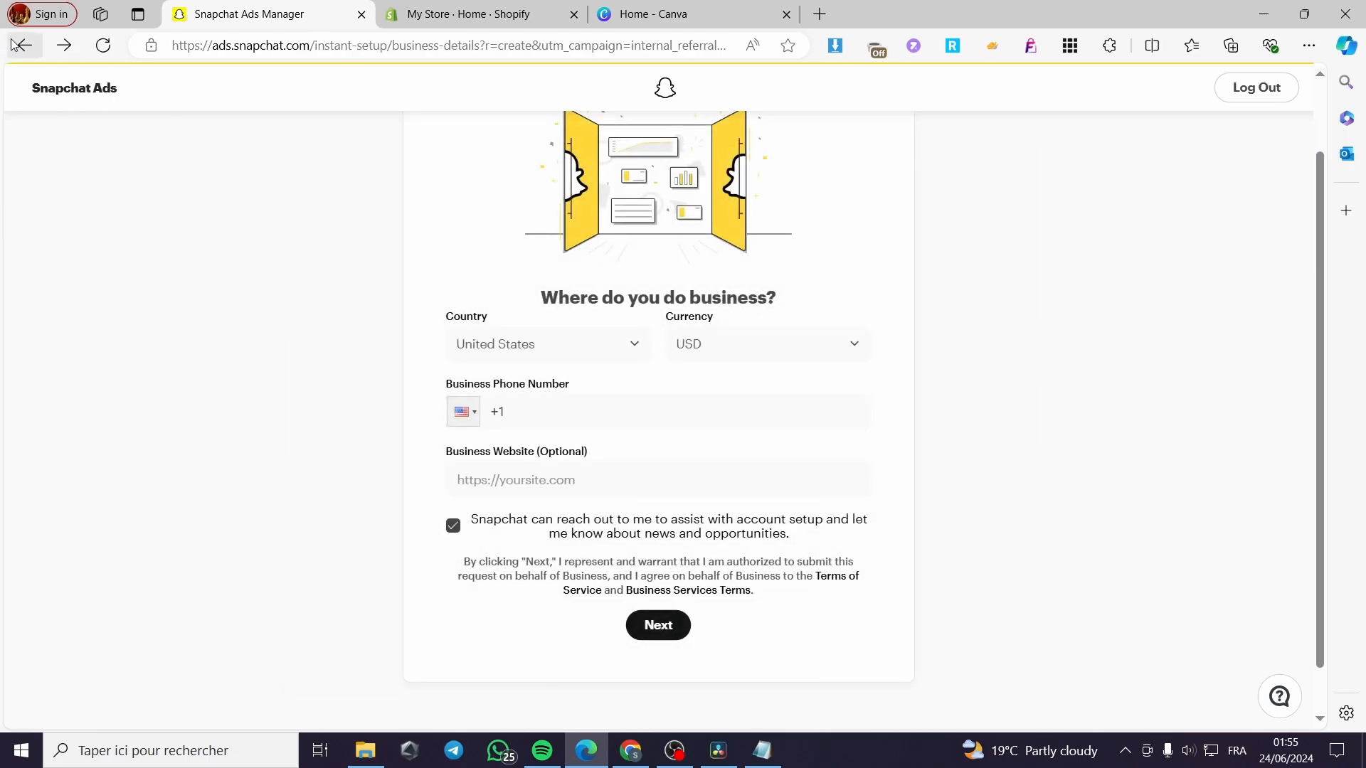
left_click(25, 45)
left_click(24, 45)
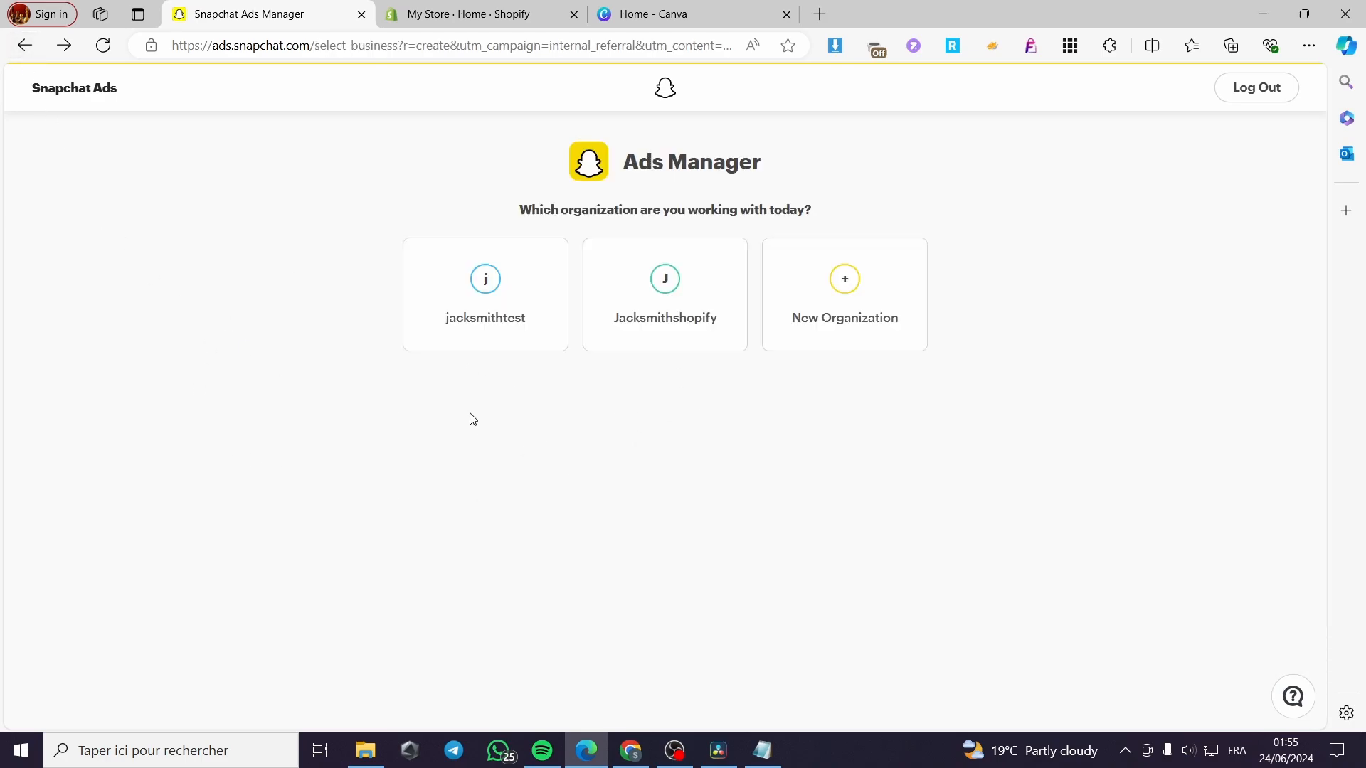
left_click(484, 286)
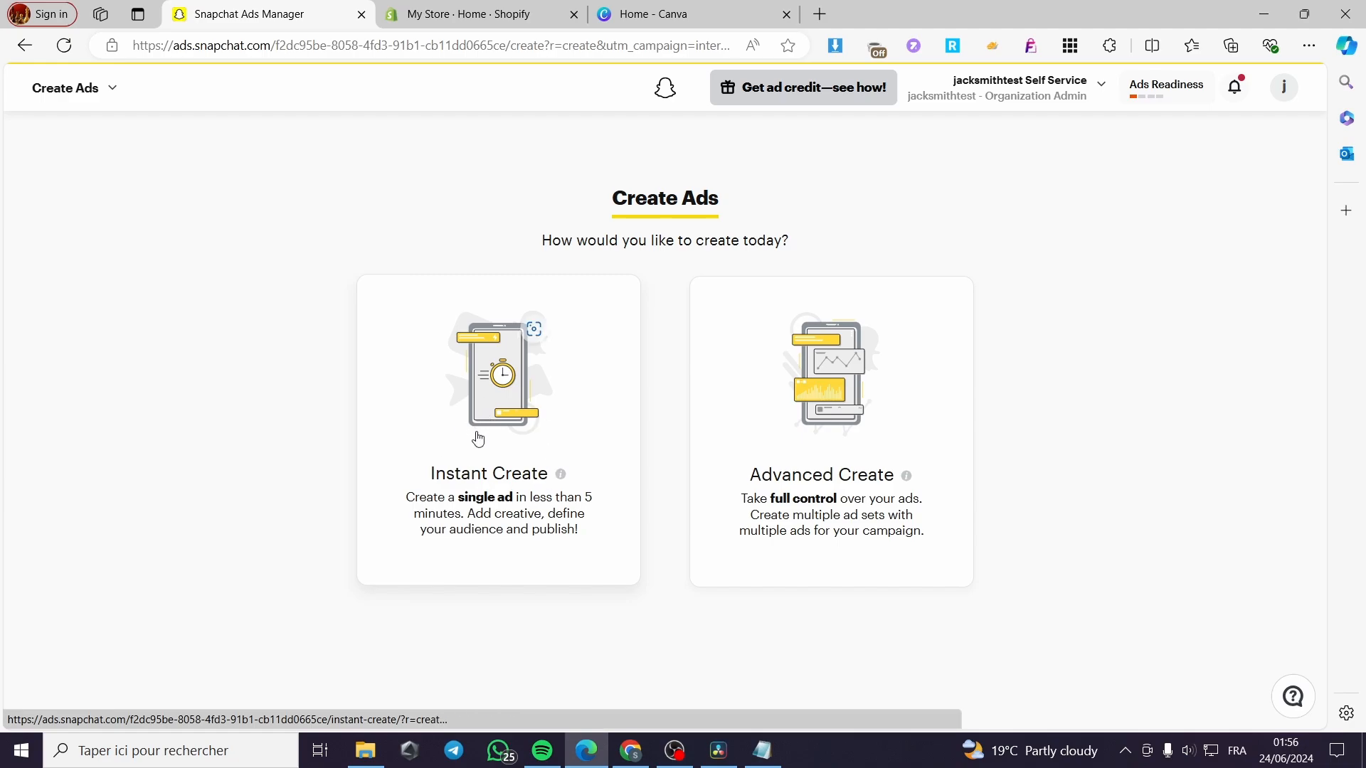
Open Advanced Create in a separate browser tab and choose Website Conversions as the campaign objective
right_click(804, 478)
left_click(847, 207)
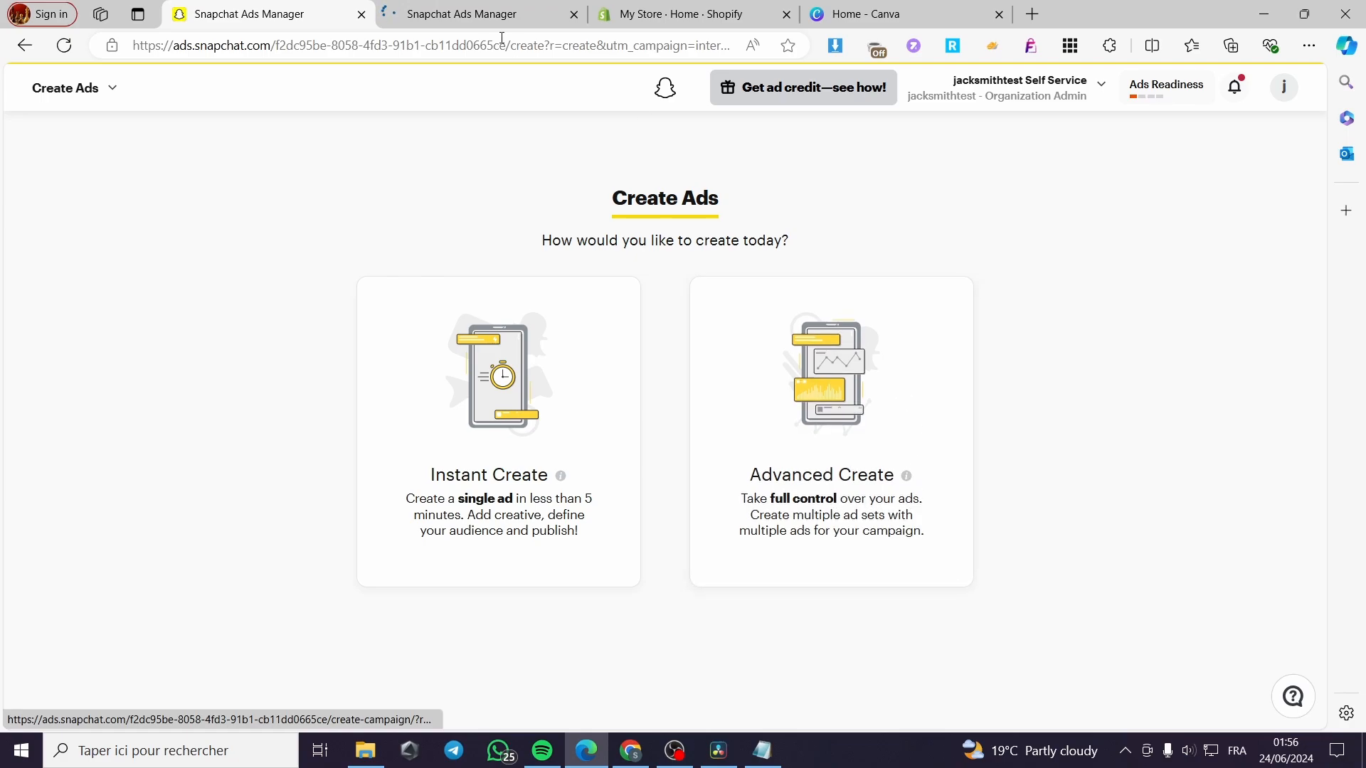
left_click(470, 10)
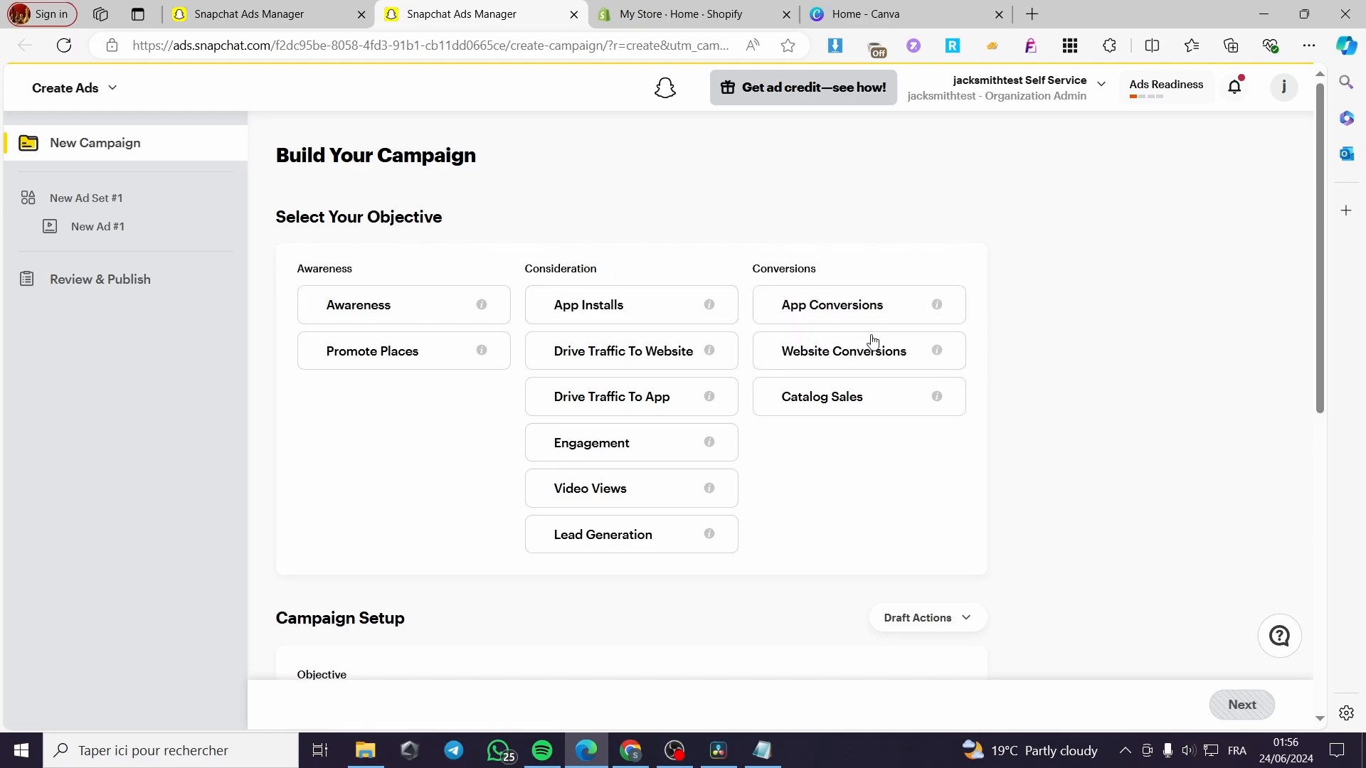
left_click(683, 14)
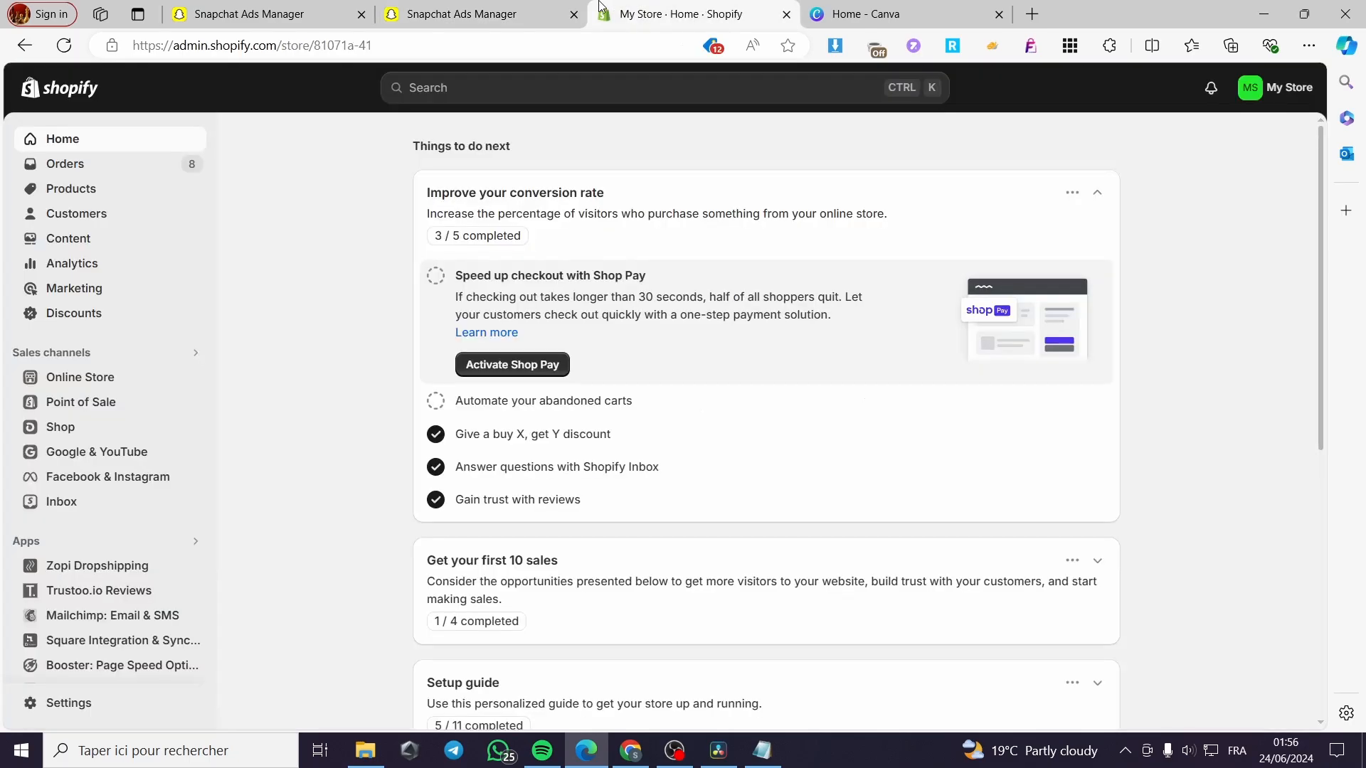
left_click(470, 5)
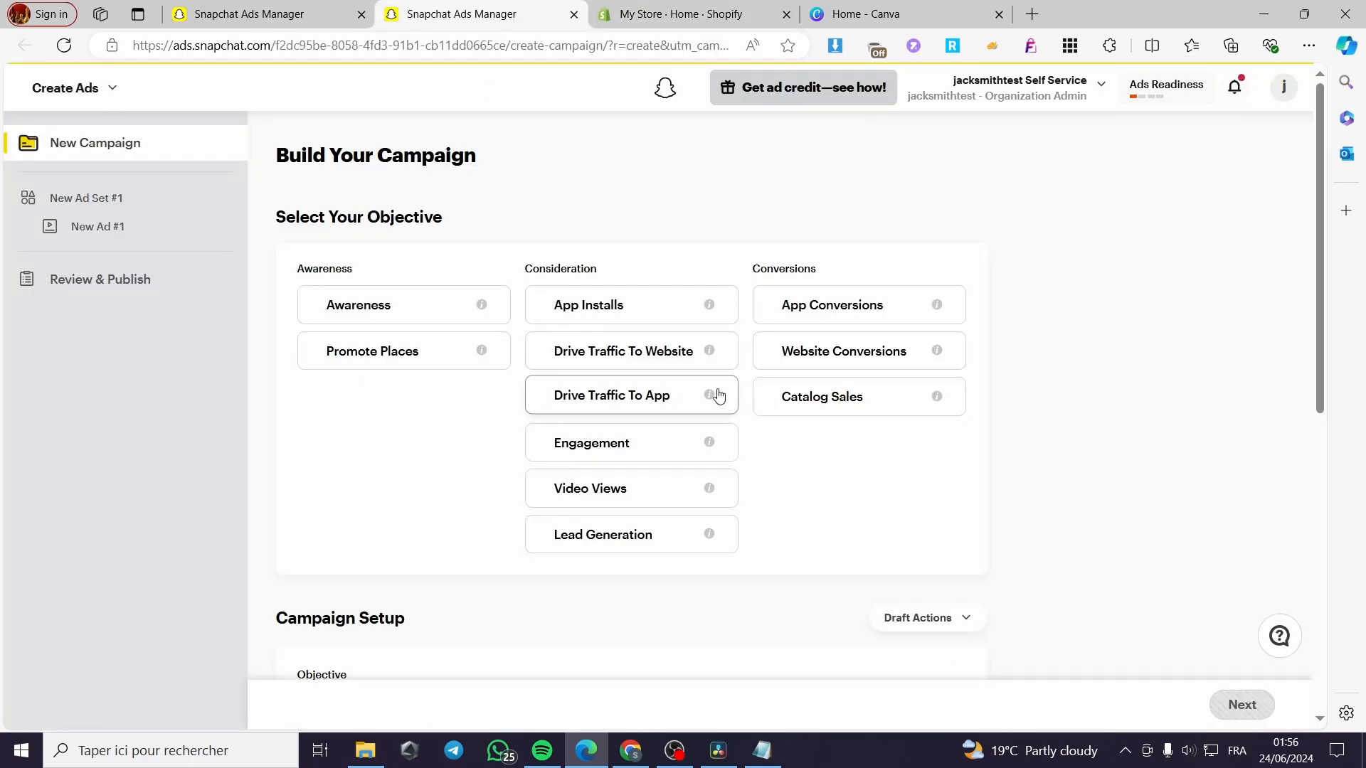
left_click(832, 357)
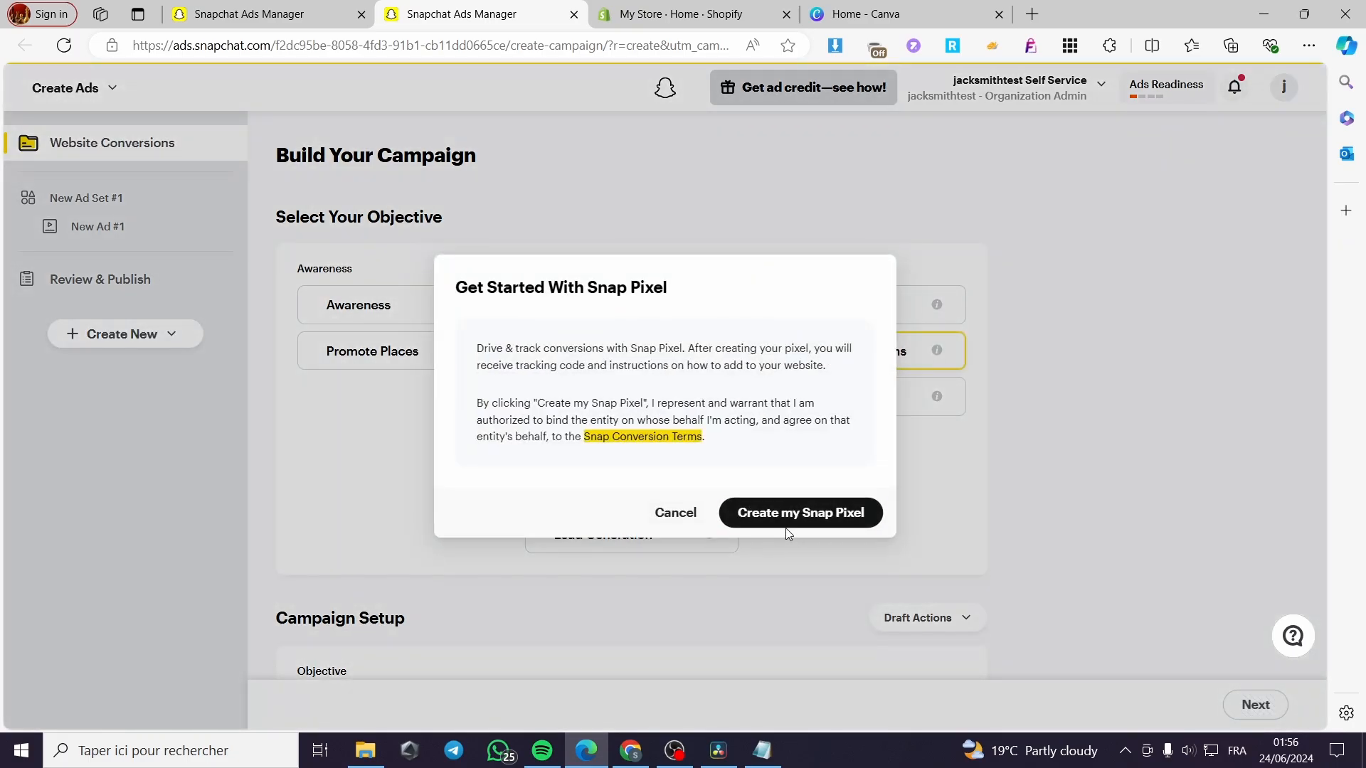
Create the Snap Pixel, choose Pixel Setup Tool as the event setup method, and reload the setup page
left_click(833, 524)
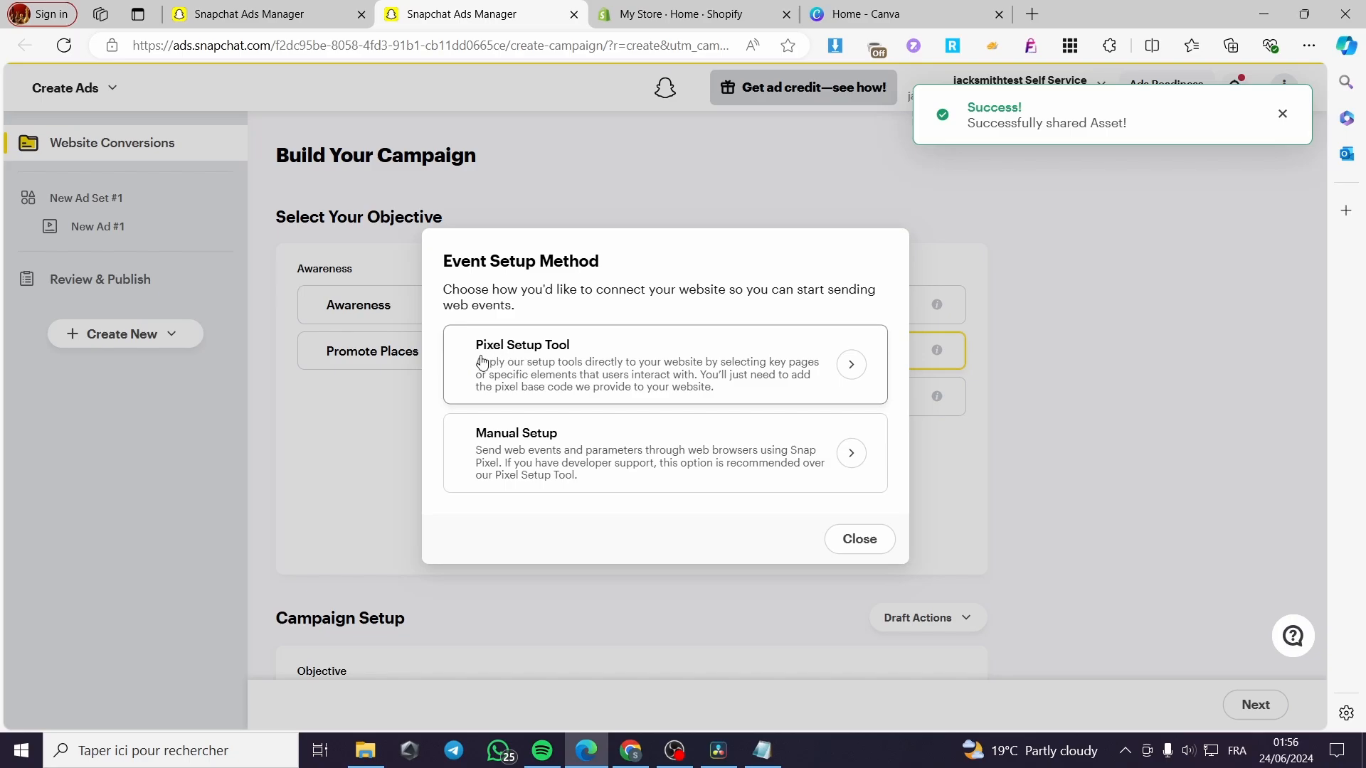
left_click(519, 360)
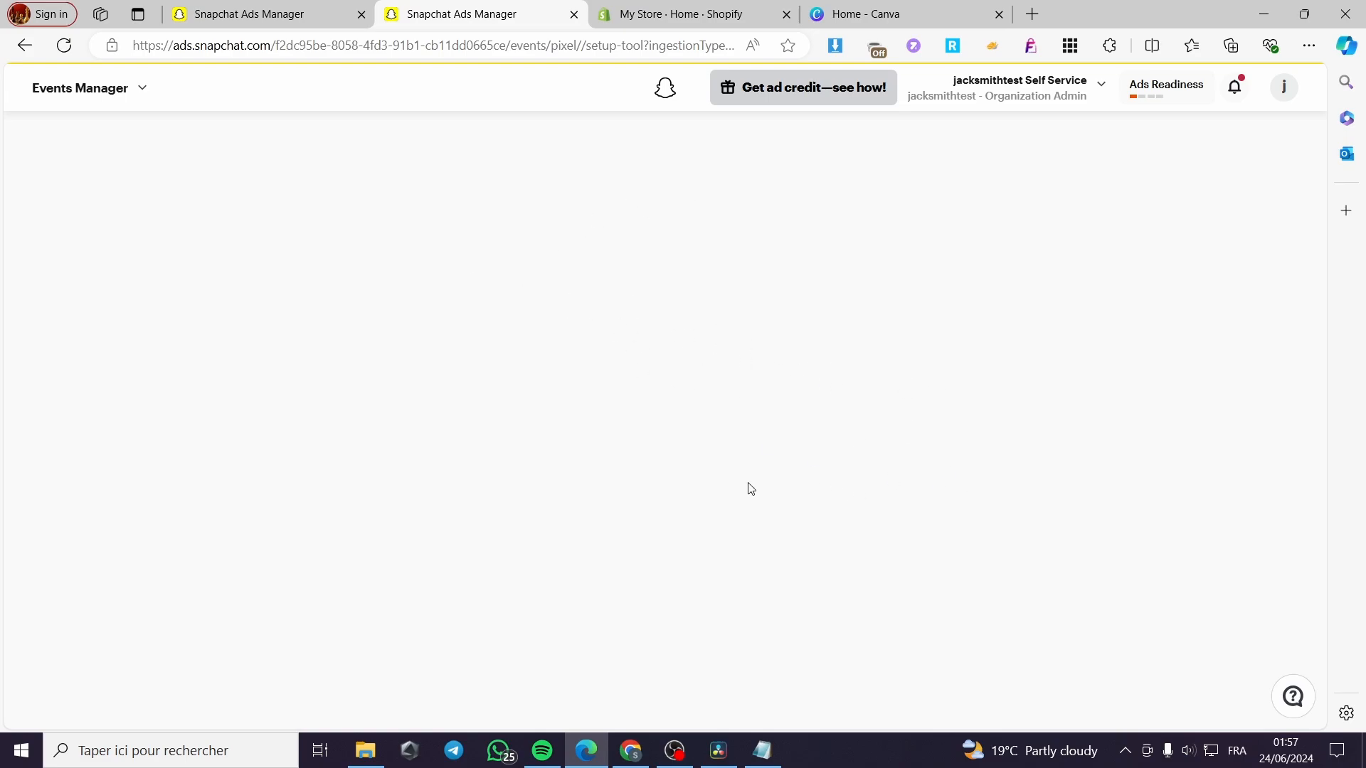
left_click(64, 46)
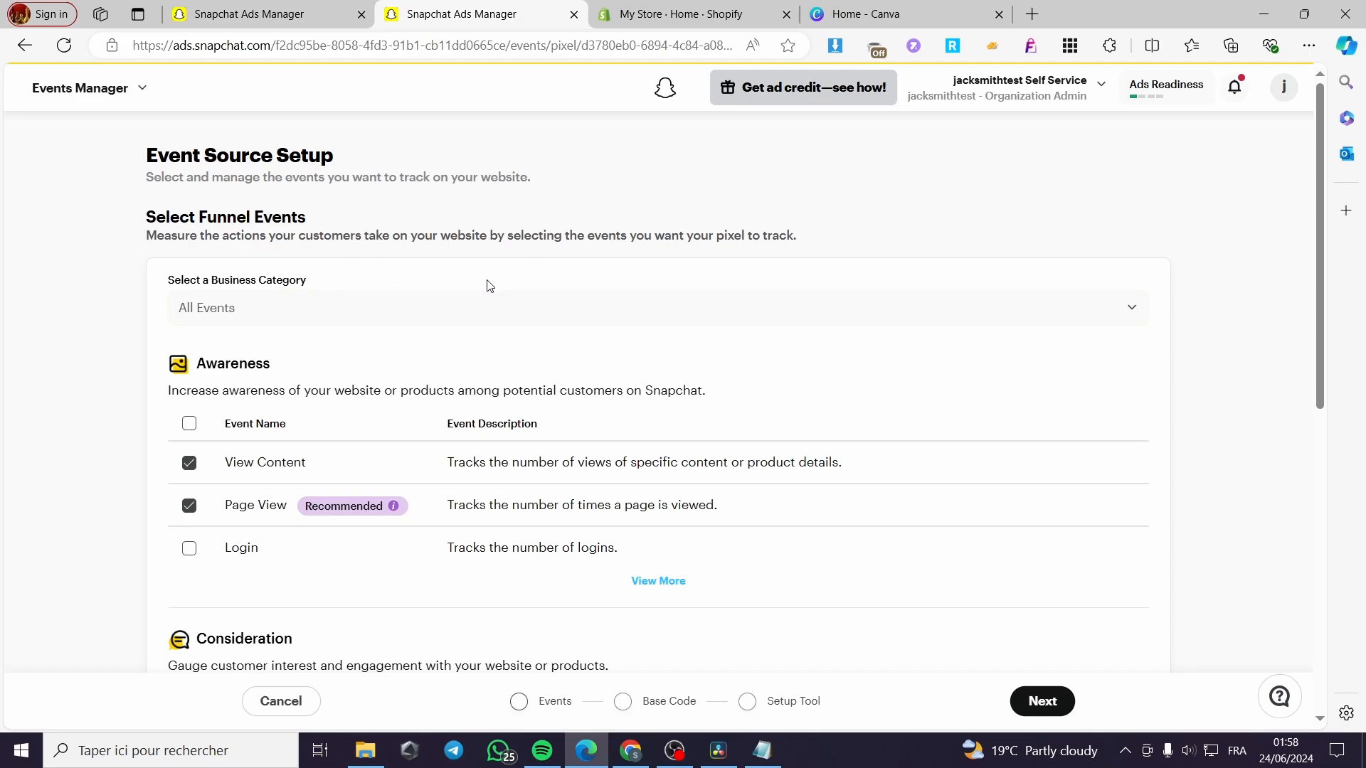
Review the funnel events, keep View Content, Page View, Purchase and Add to Cart selected, and continue to the base code
scroll(490, 285, "down", 3)
scroll(241, 350, "up", 3)
scroll(271, 391, "down", 1)
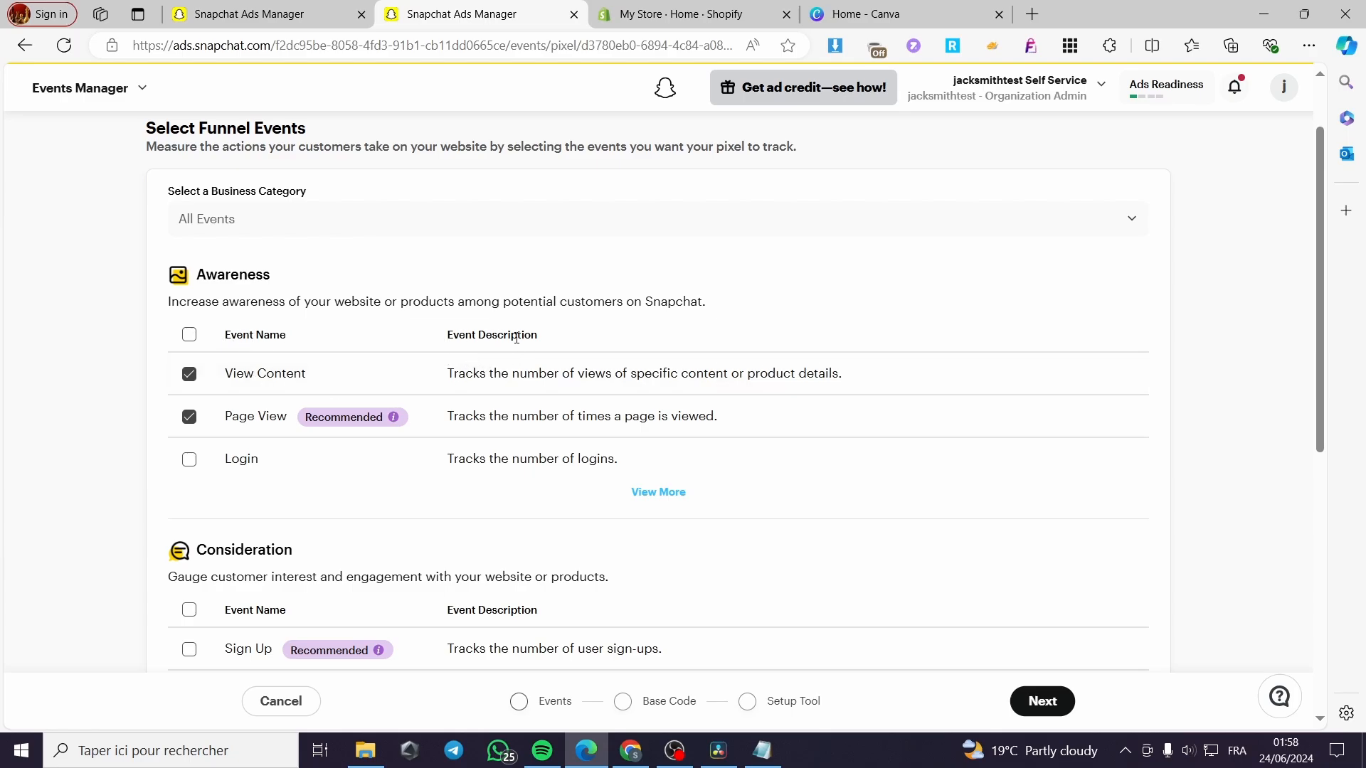
scroll(547, 358, "down", 4)
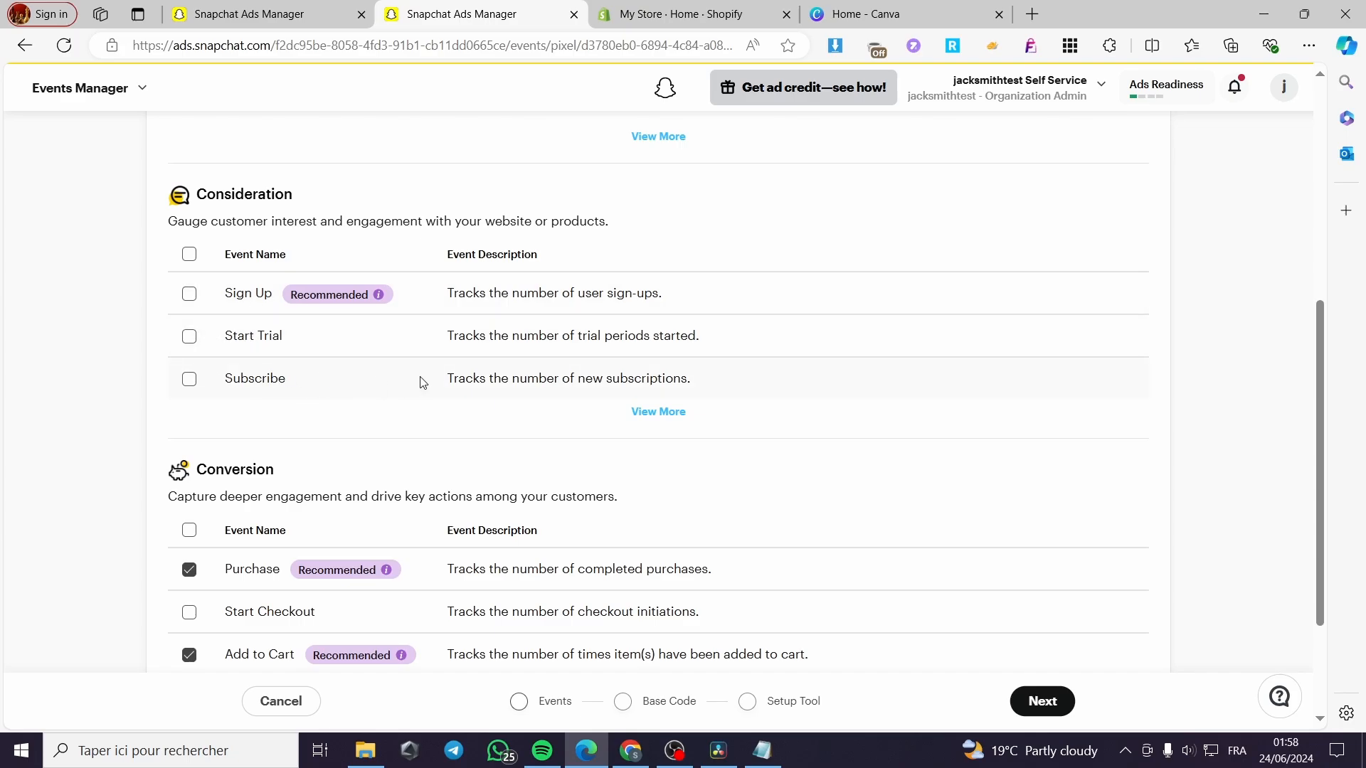
left_click(189, 254)
left_click(192, 257)
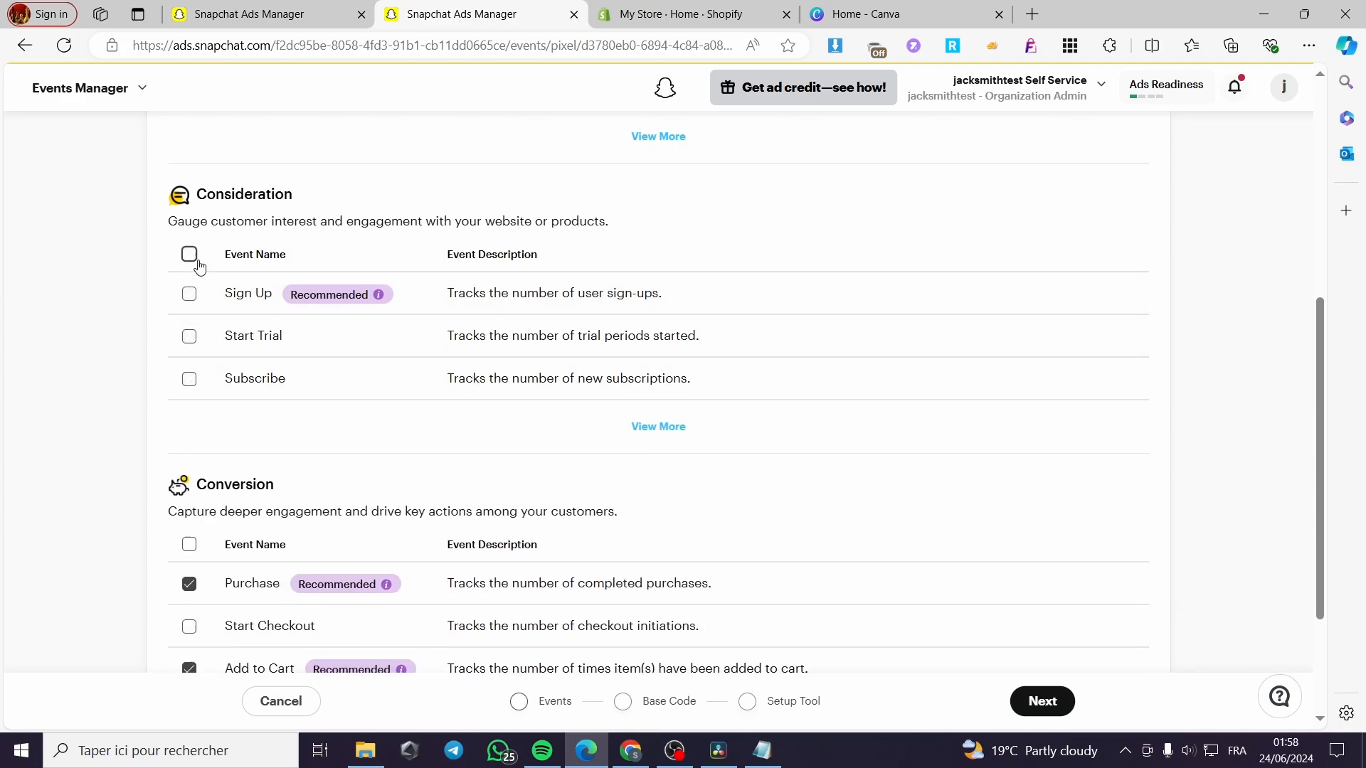
scroll(436, 390, "down", 3)
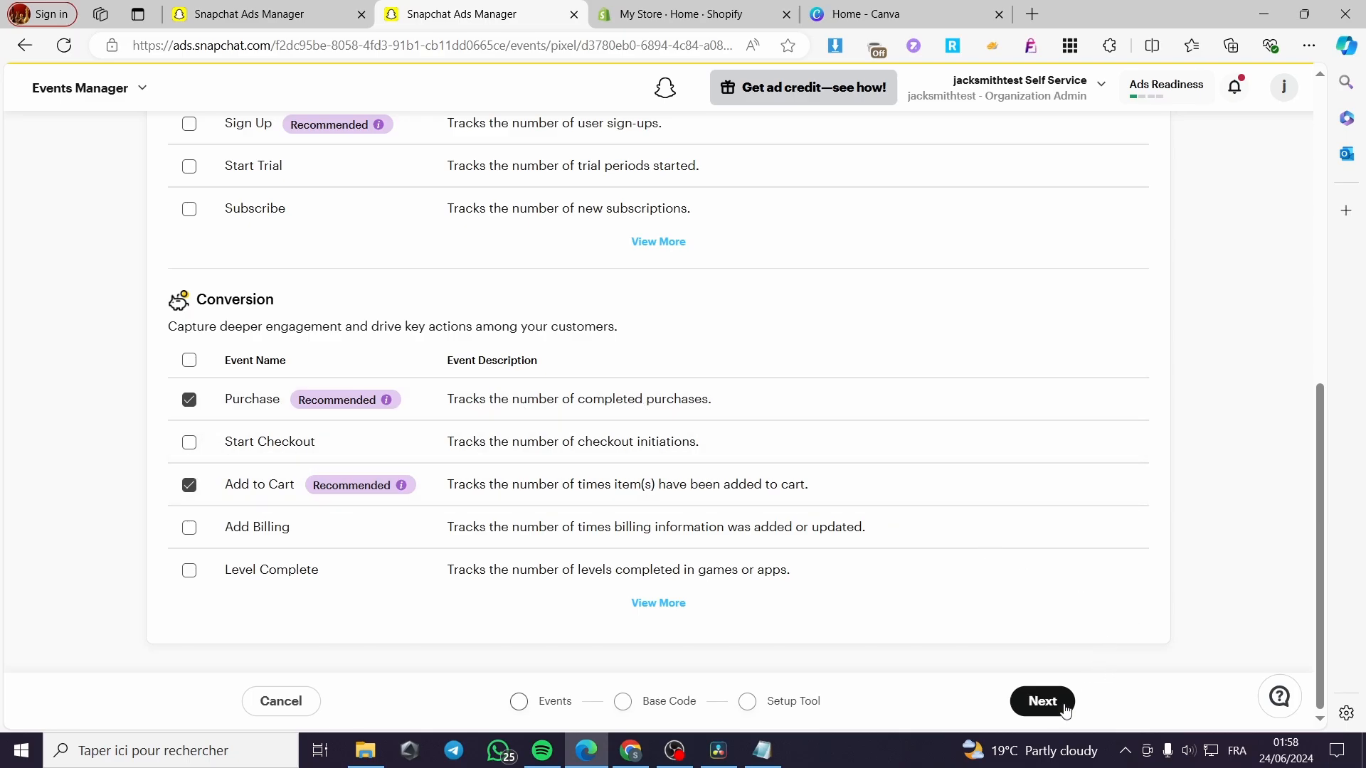
left_click(1040, 710)
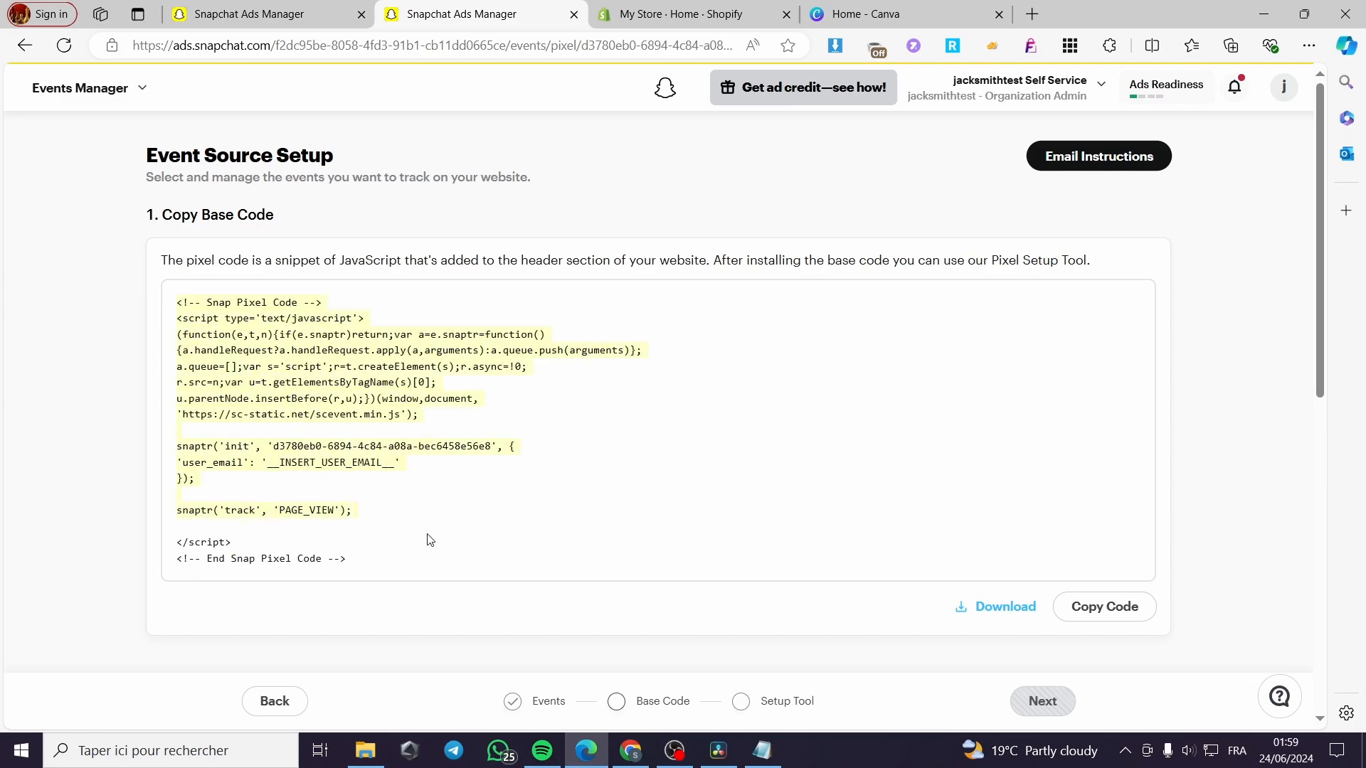
Copy the Snap Pixel base code and review the instructions for adding it to the website
left_click(1100, 613)
scroll(649, 473, "down", 5)
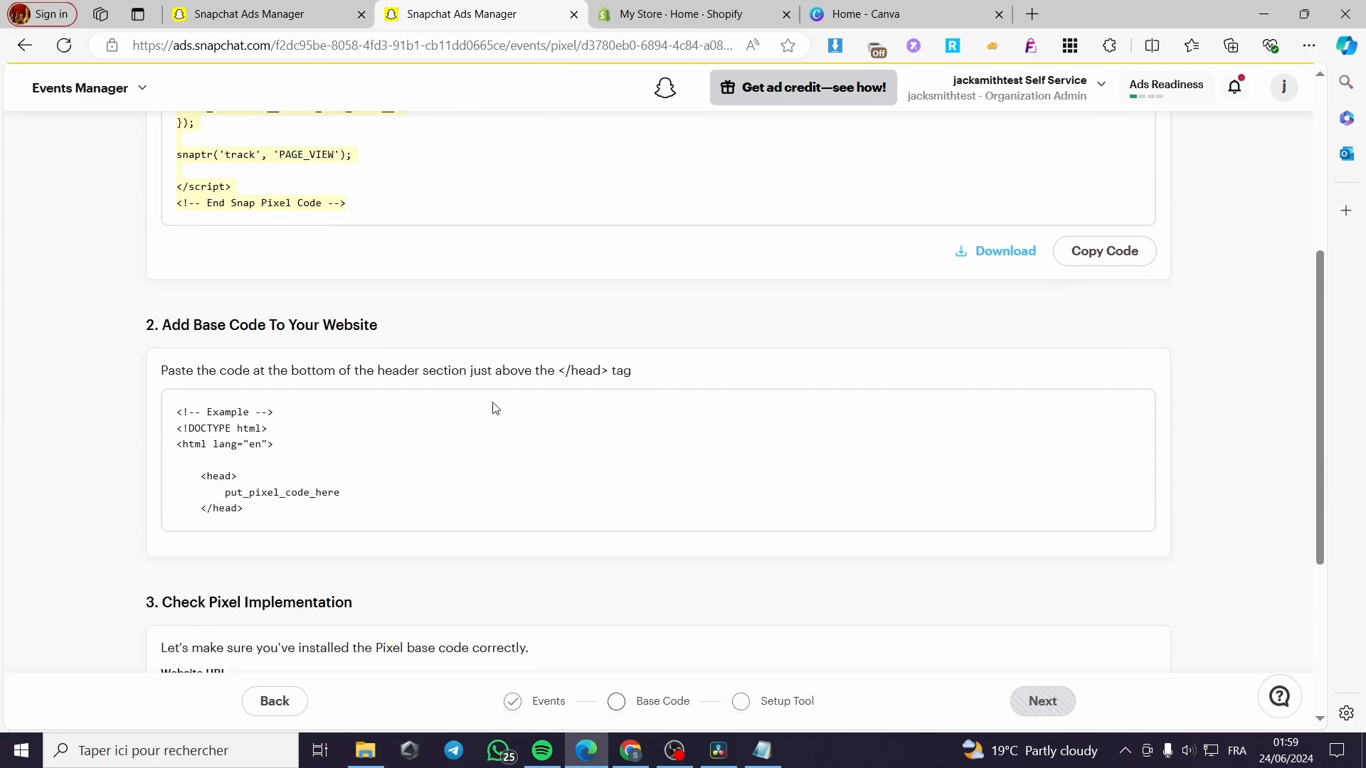
scroll(428, 373, "up", 5)
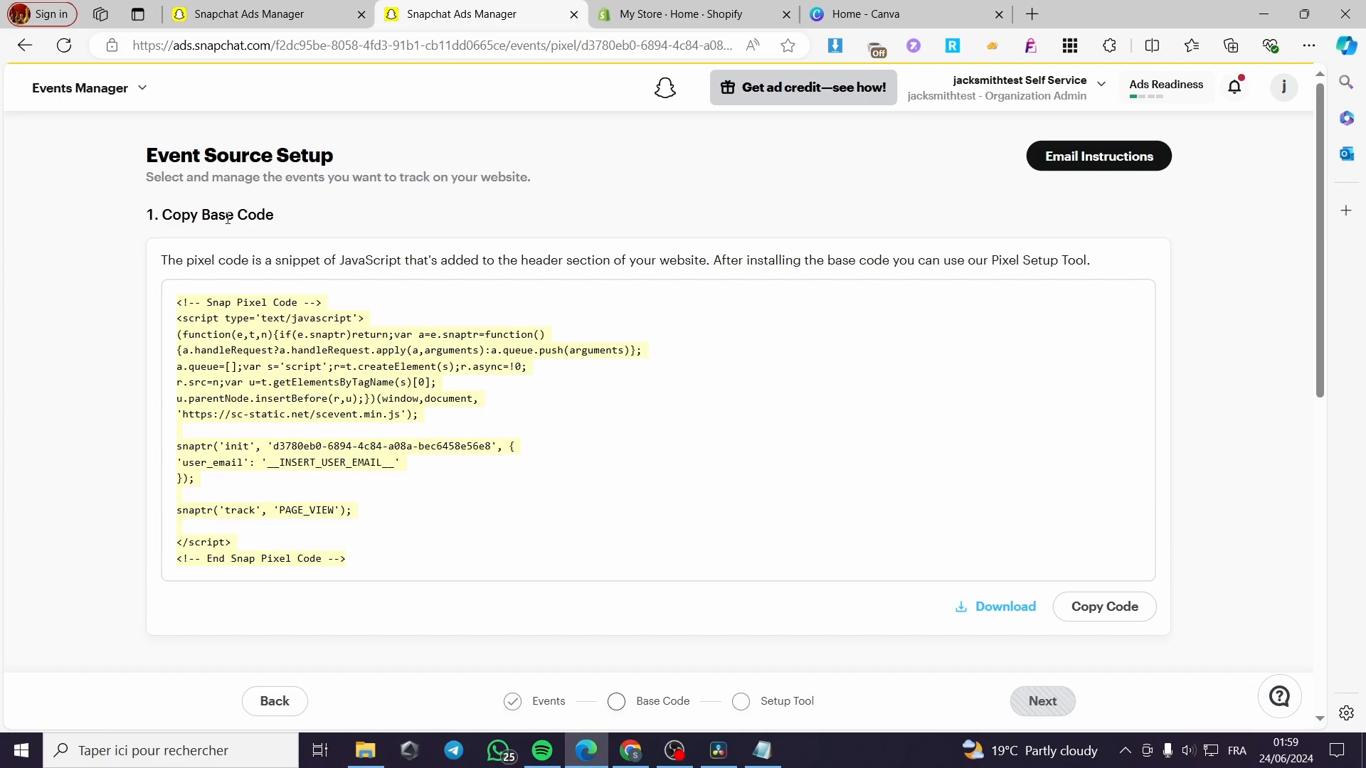
scroll(246, 218, "down", 5)
scroll(242, 236, "up", 5)
scroll(416, 346, "down", 5)
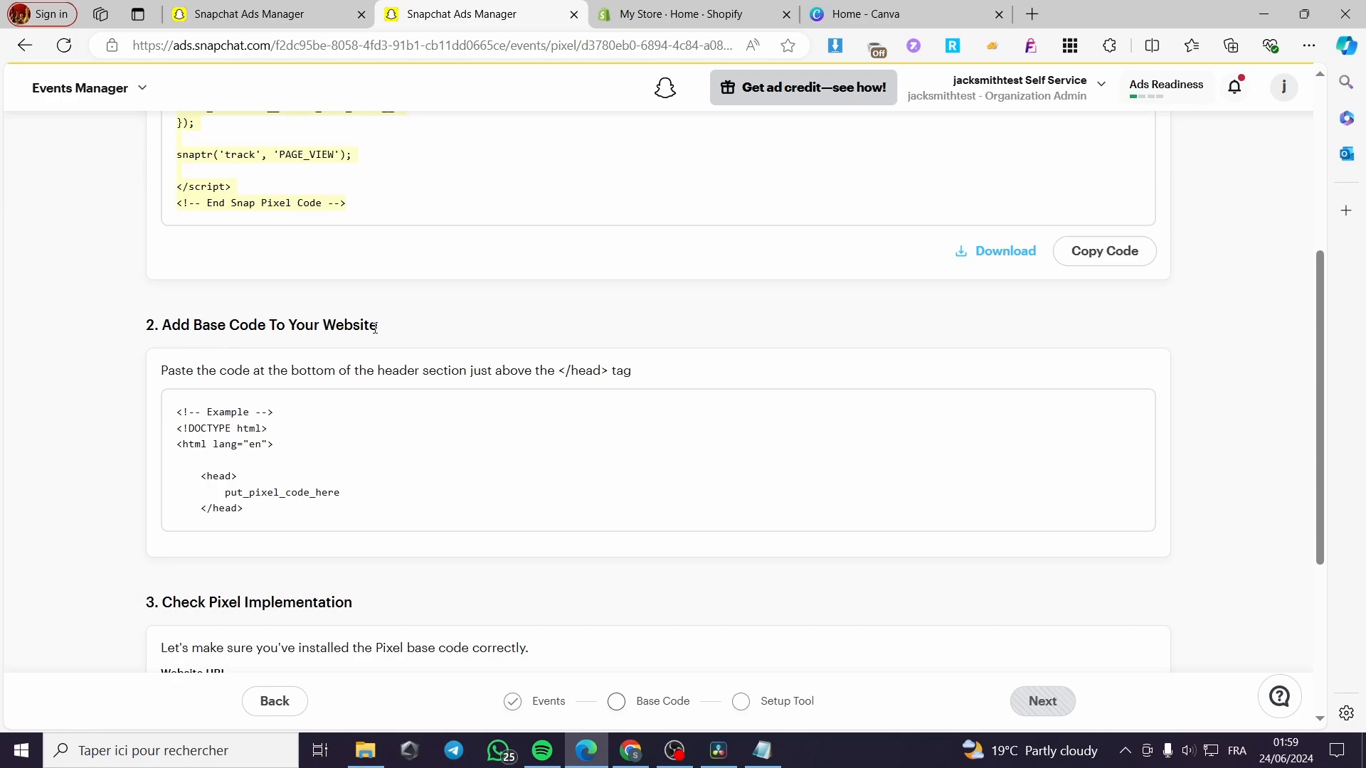
scroll(375, 327, "down", 4)
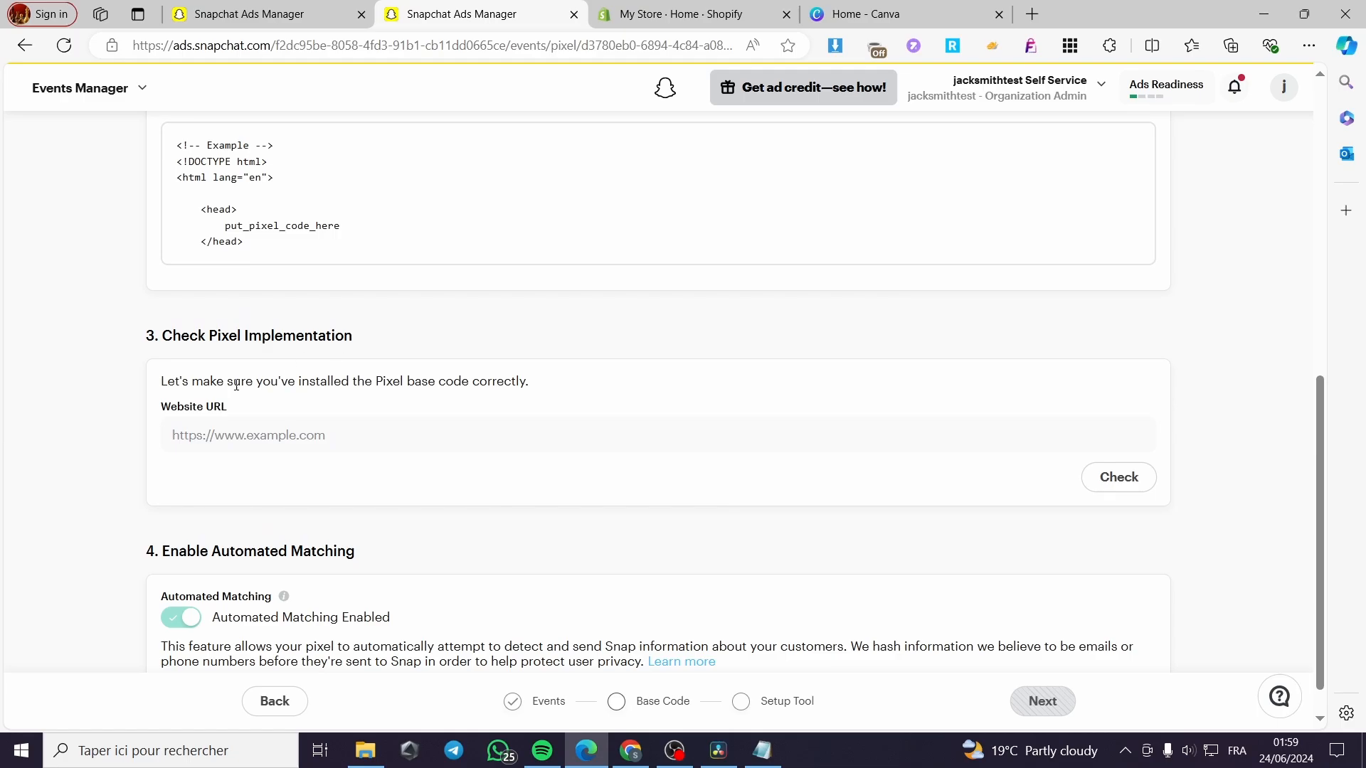
Open the live online store from the Shopify admin and copy its web address
left_click(240, 438)
scroll(539, 442, "down", 1)
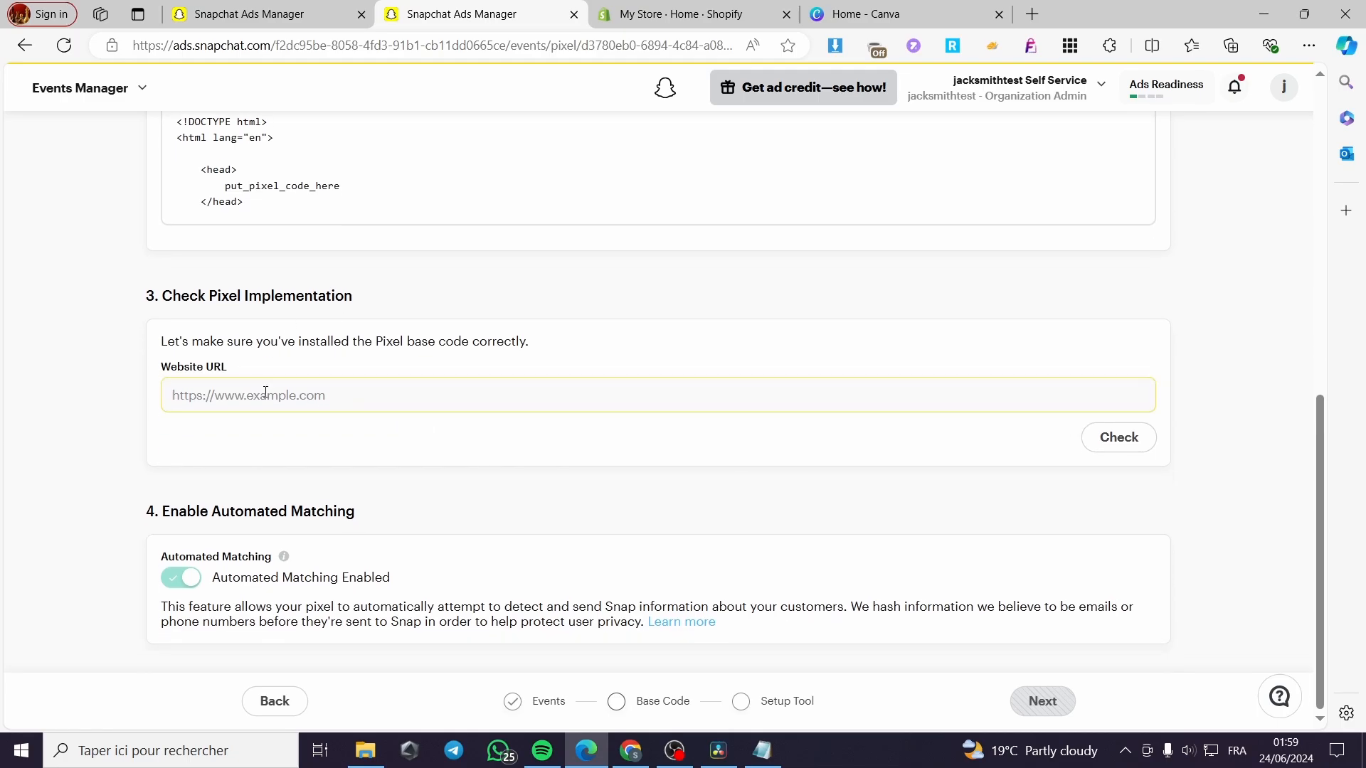
left_click(885, 9)
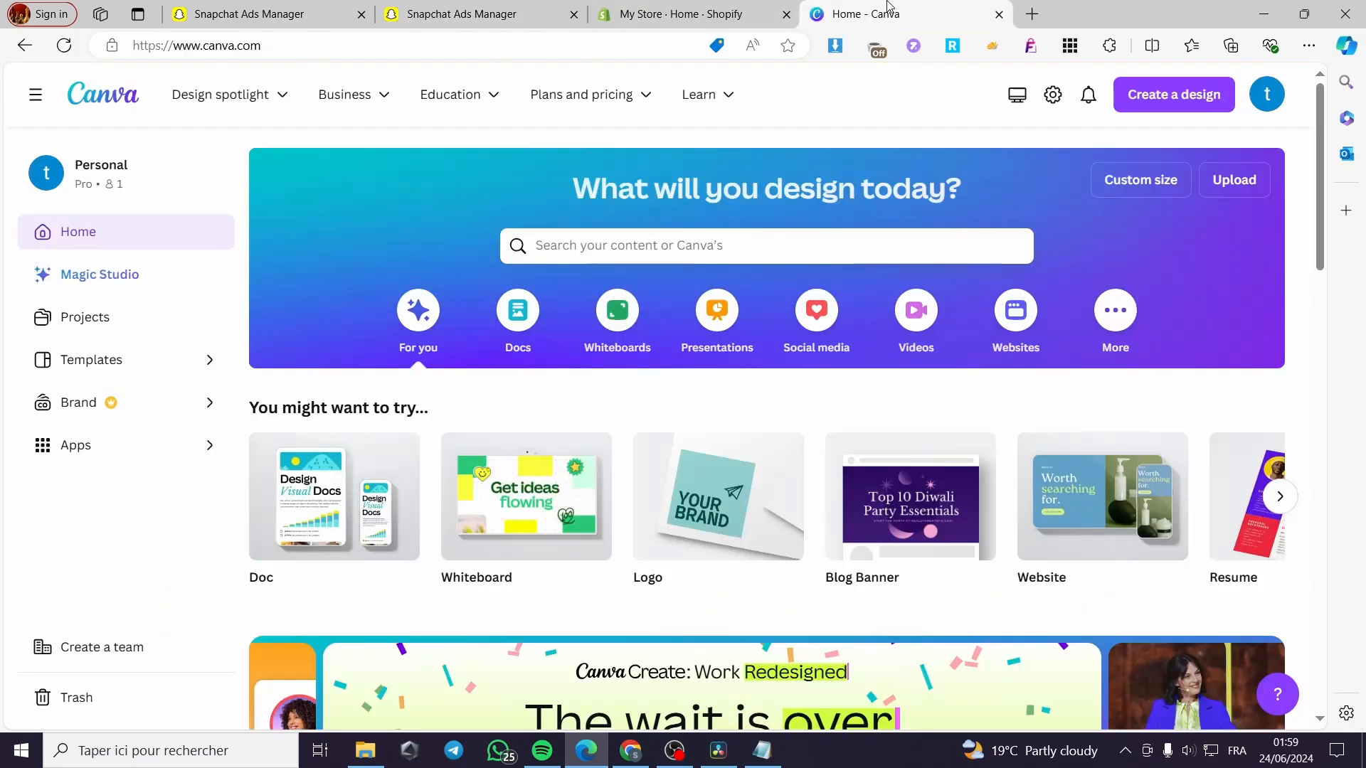
left_click(729, 8)
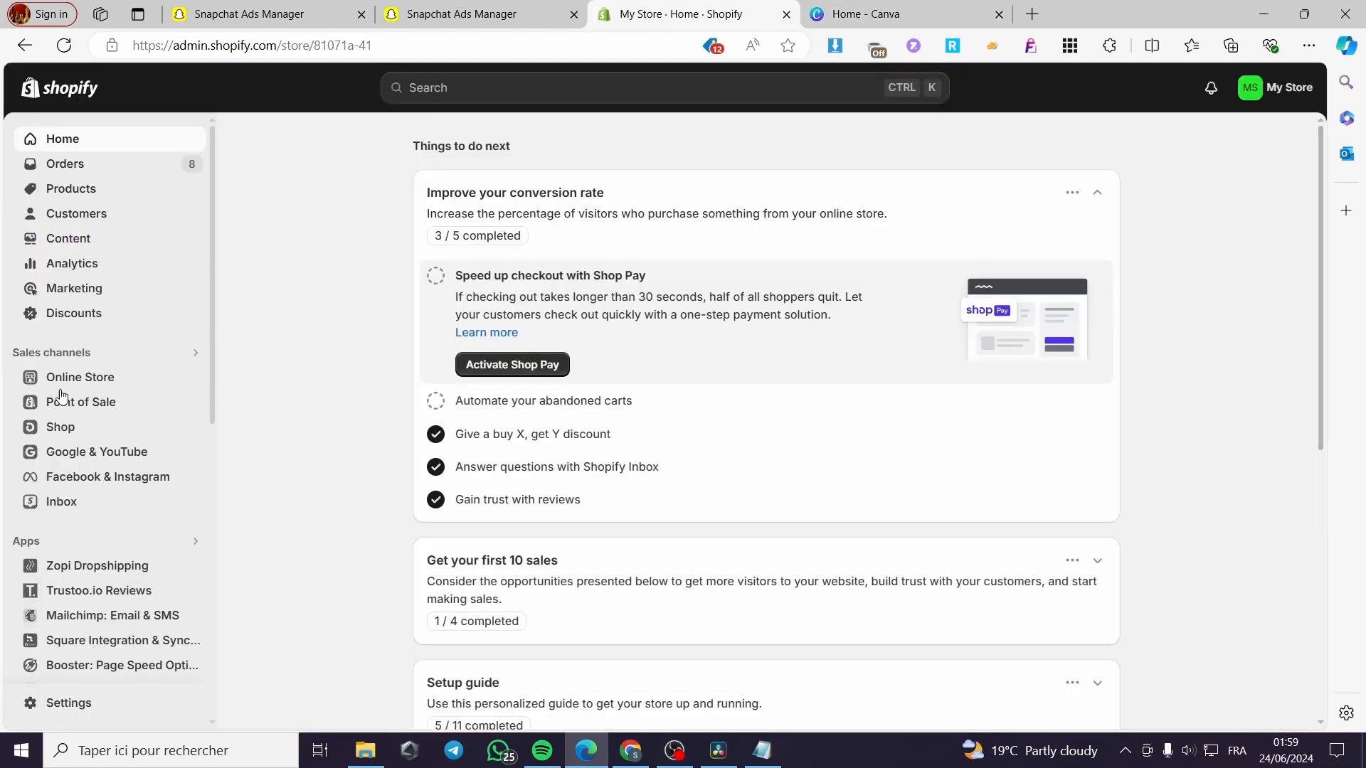
left_click(189, 378)
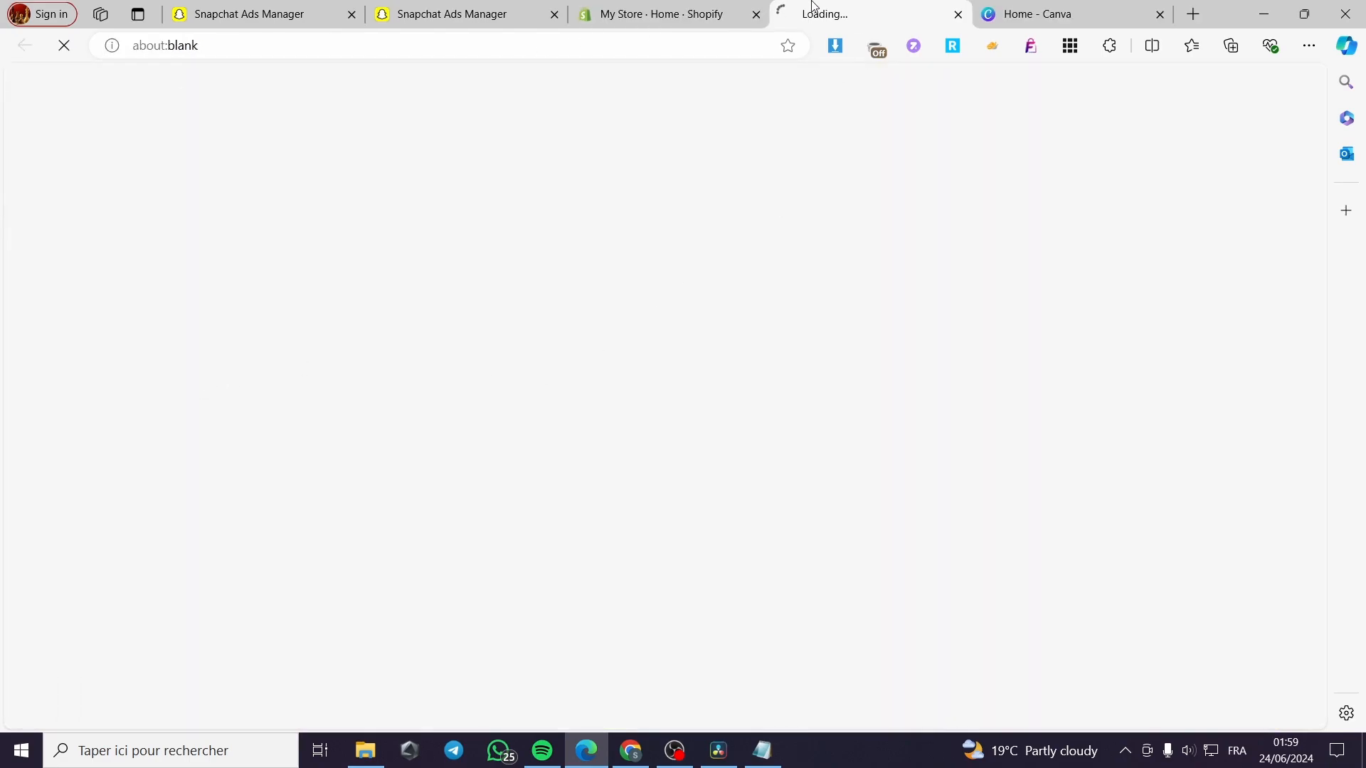
left_click(355, 48)
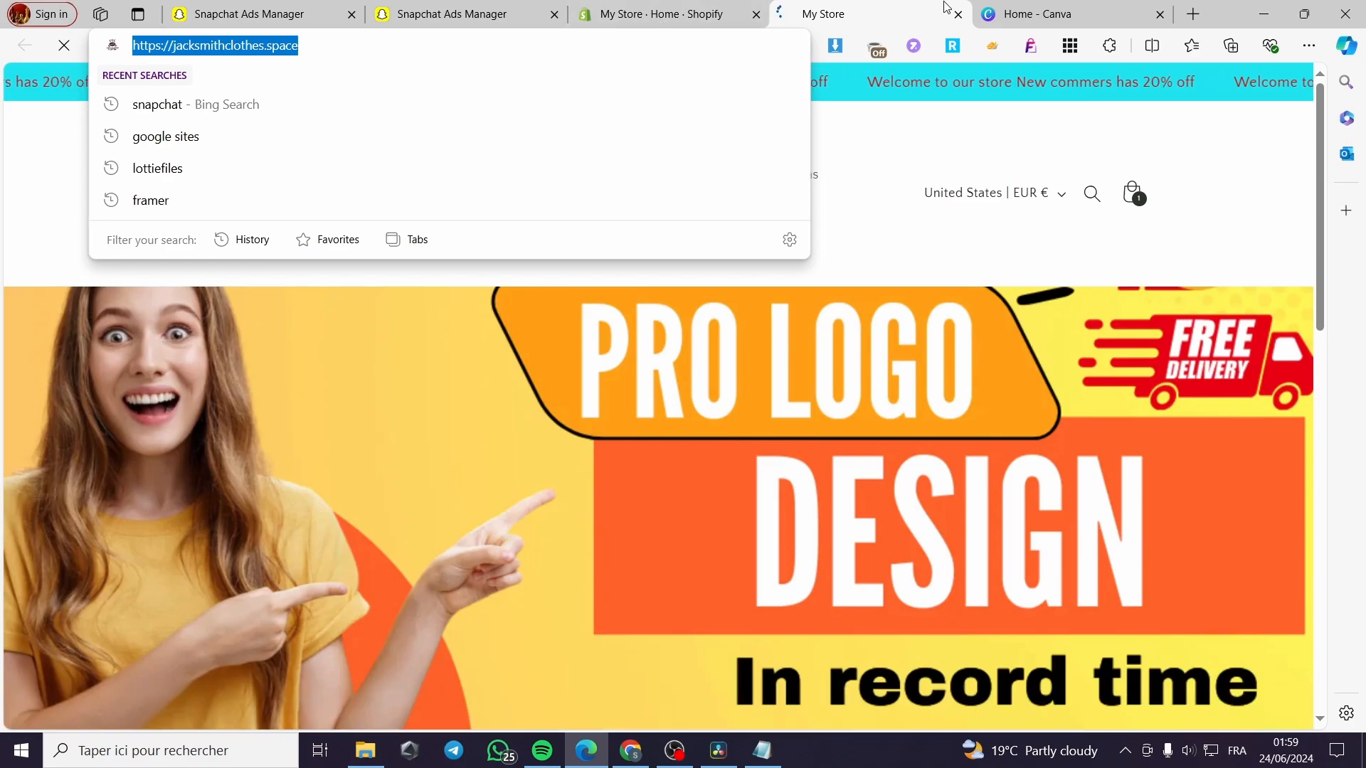
Enter the copied store address as the website URL in the Check Pixel Implementation section of Snapchat Ads Manager
left_click(649, 9)
left_click(455, 15)
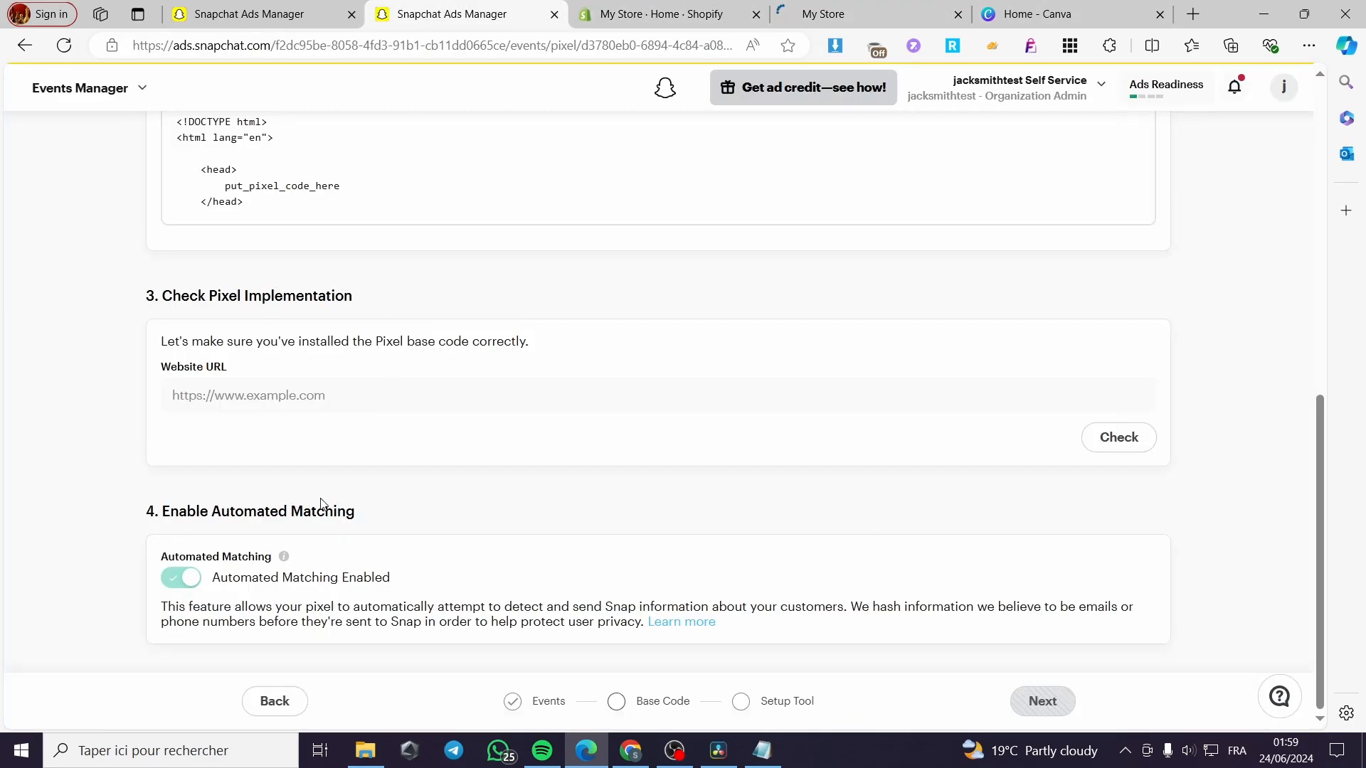
left_click(265, 389)
key("ctrl+v")
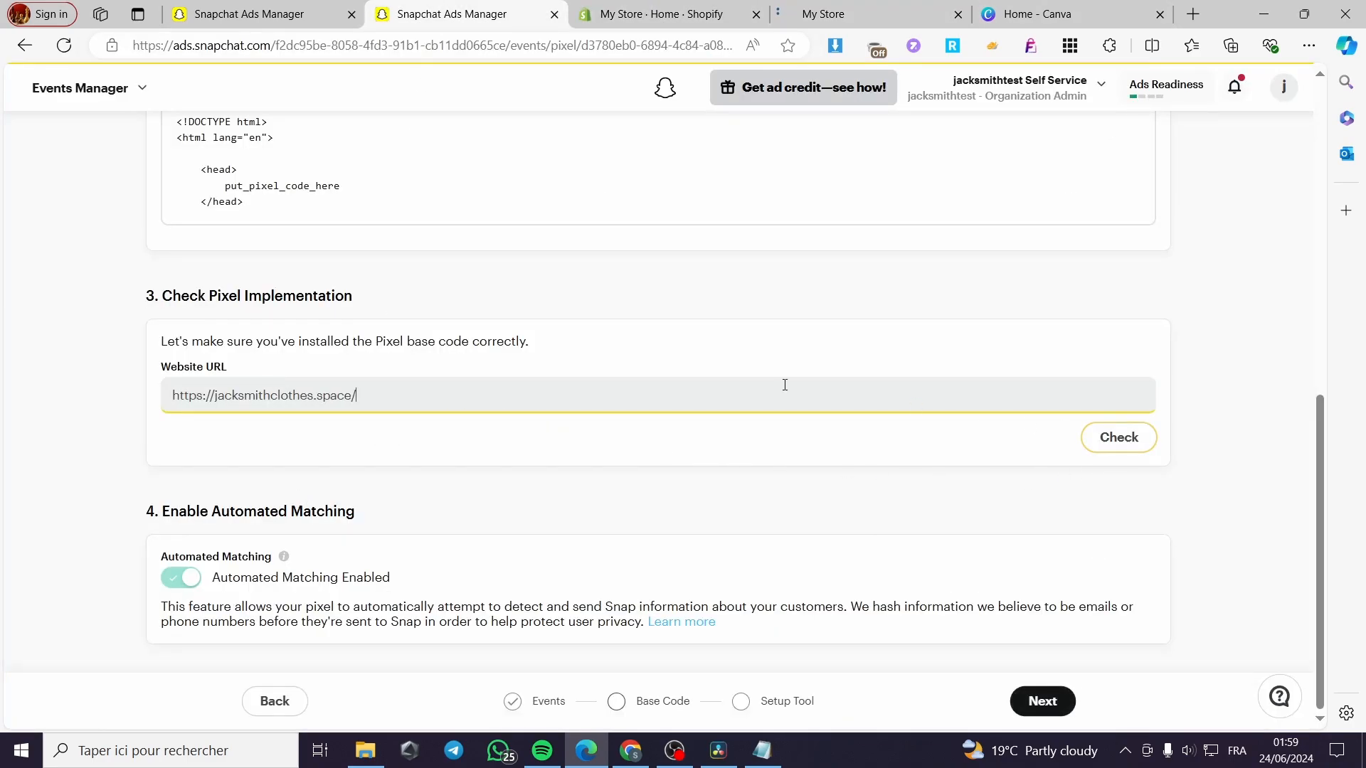
Review where the base code belongs, just above the closing head tag, and copy the Snap Pixel code again
scroll(276, 366, "up", 2)
scroll(283, 368, "down", 2)
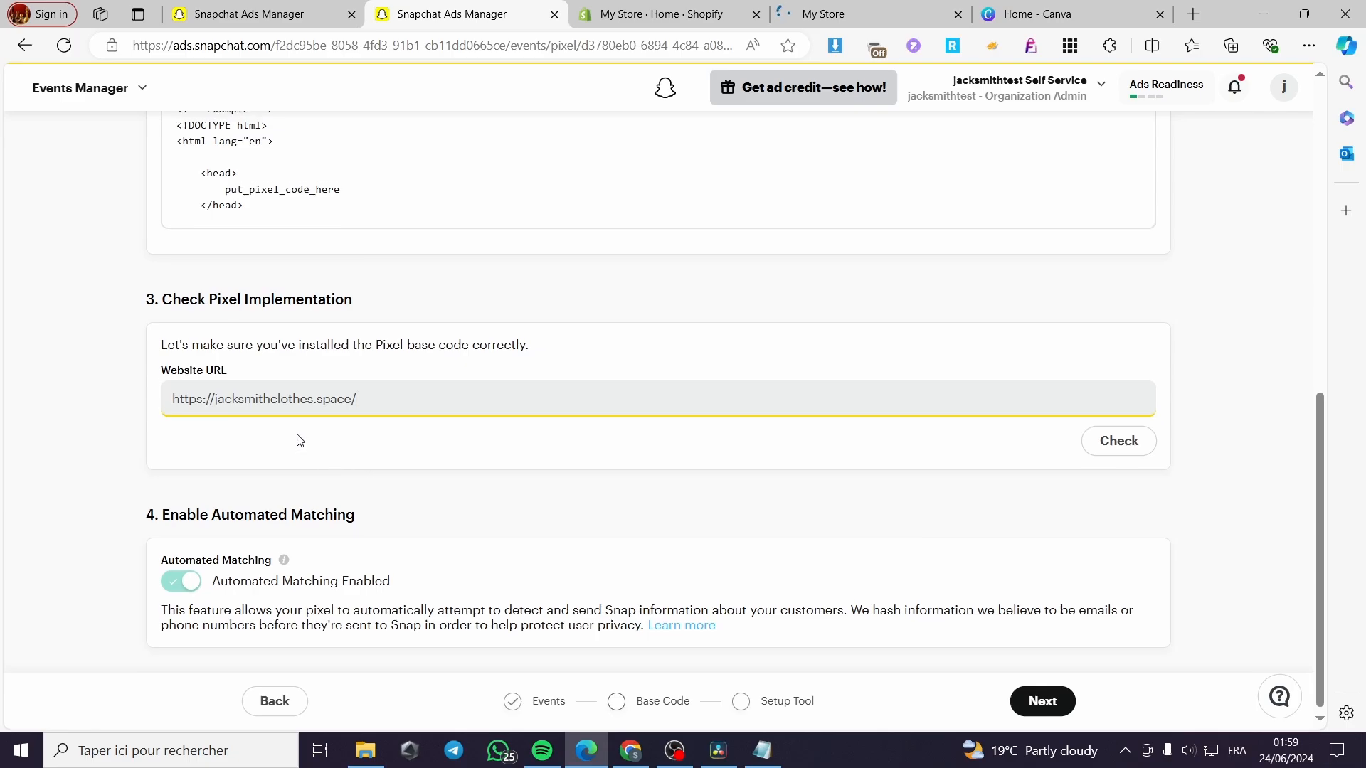
scroll(299, 437, "up", 8)
scroll(504, 518, "up", 2)
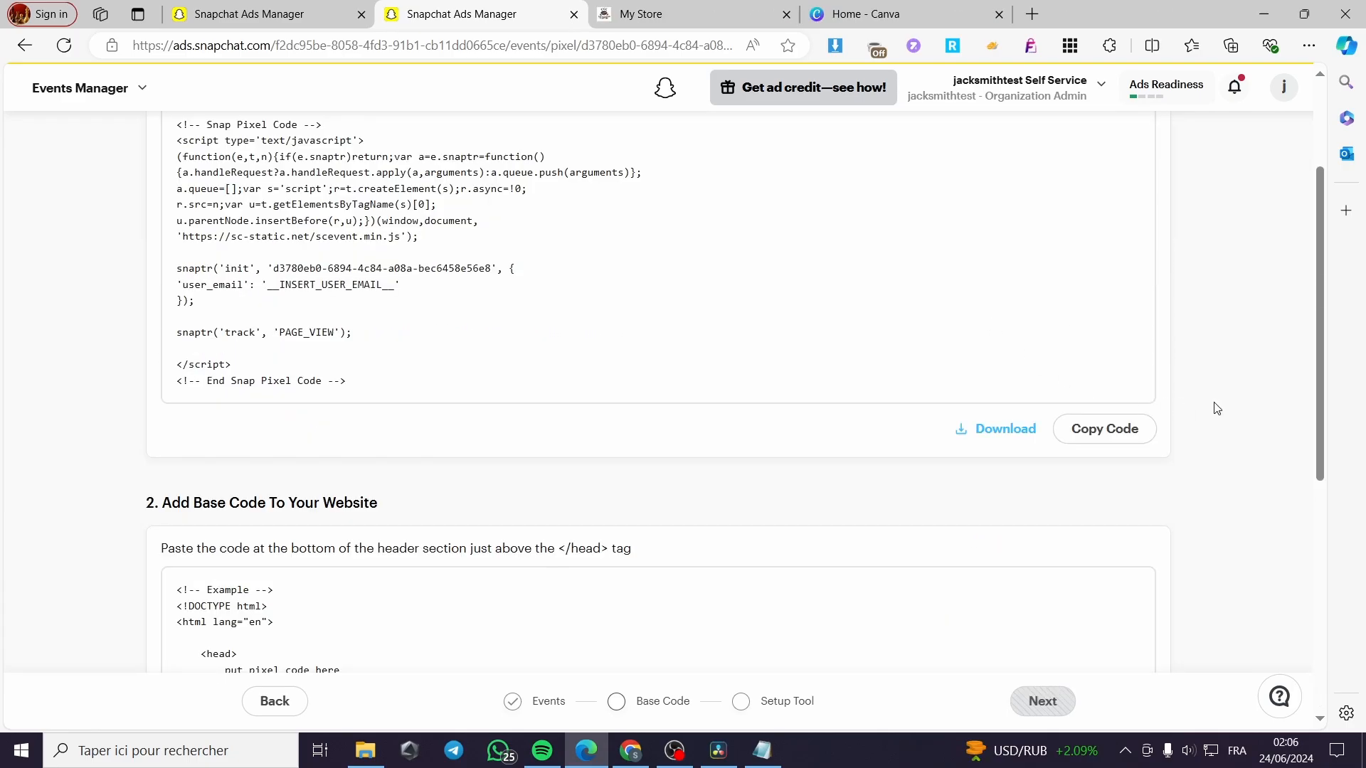
scroll(655, 402, "up", 4)
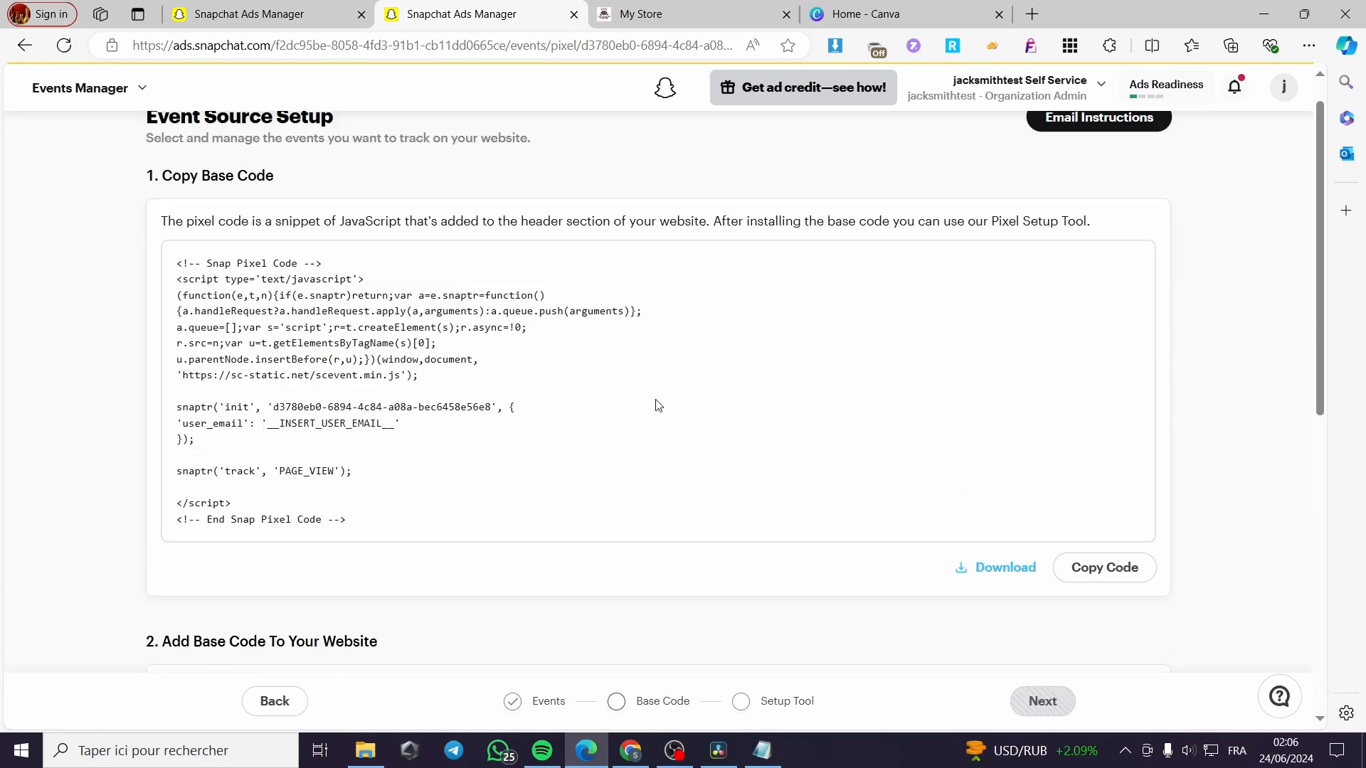
scroll(451, 387, "down", 5)
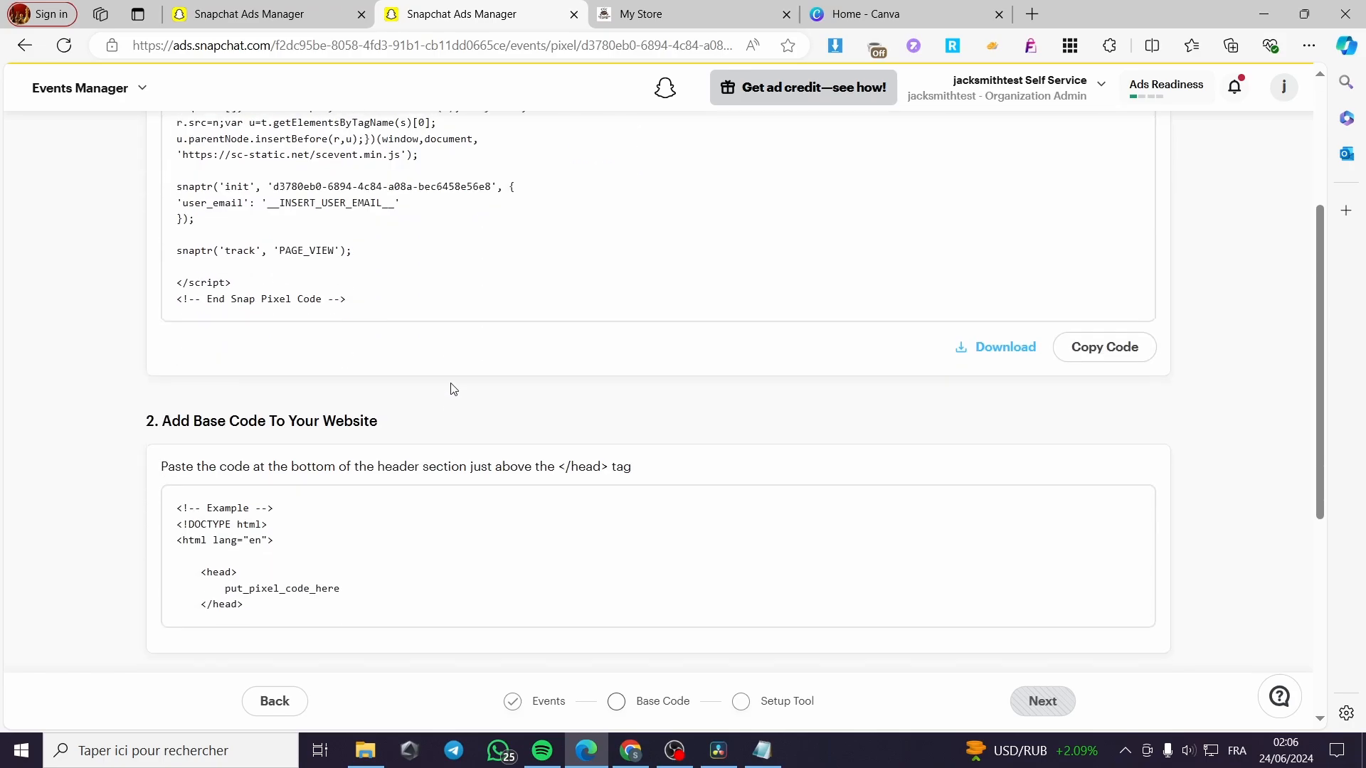
scroll(420, 439, "up", 5)
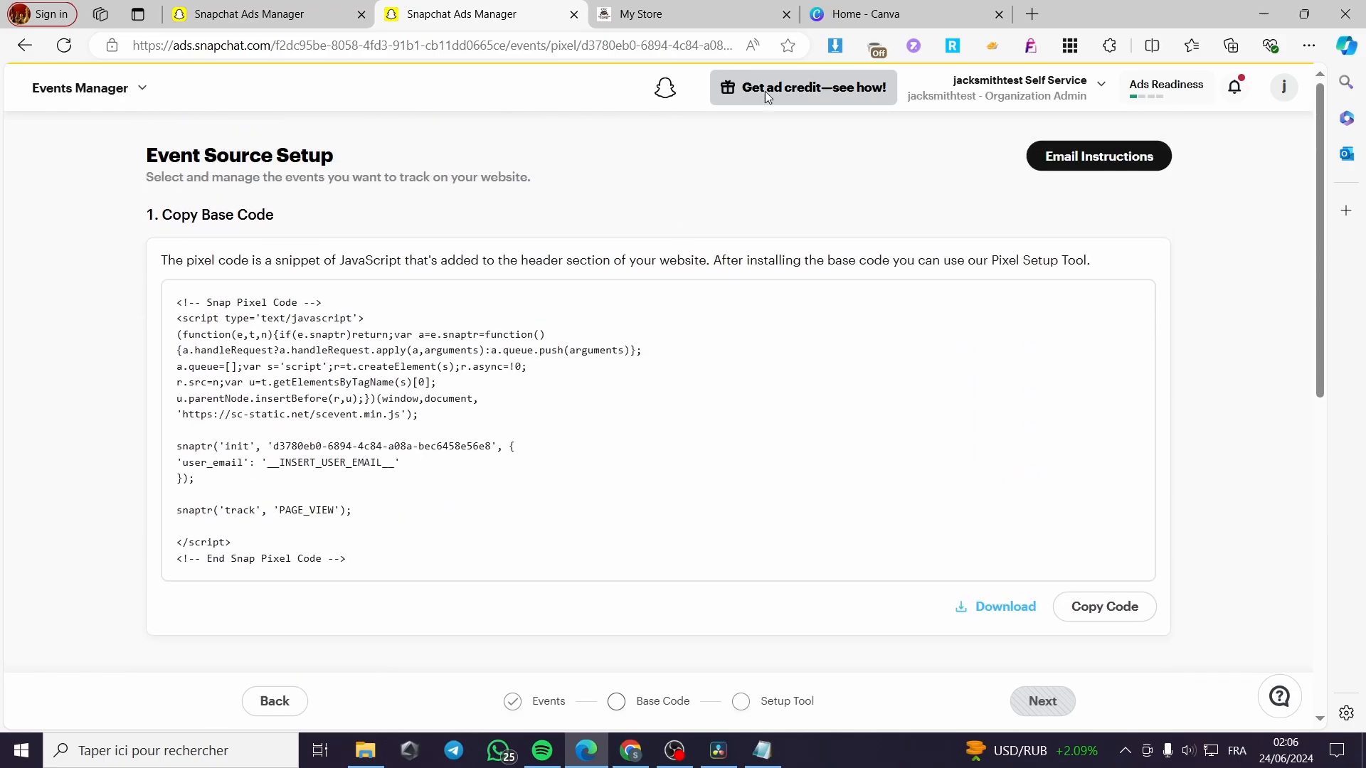
left_click(644, 12)
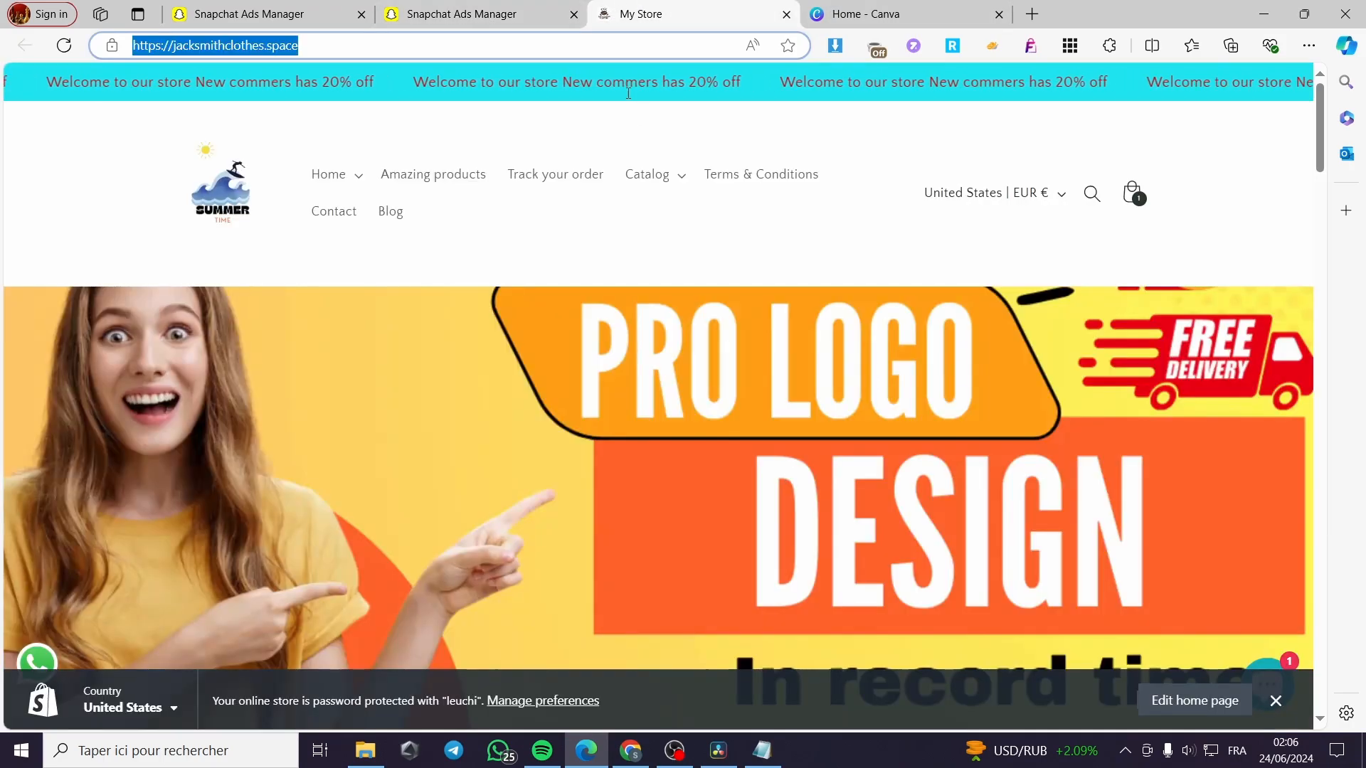
left_click(494, 13)
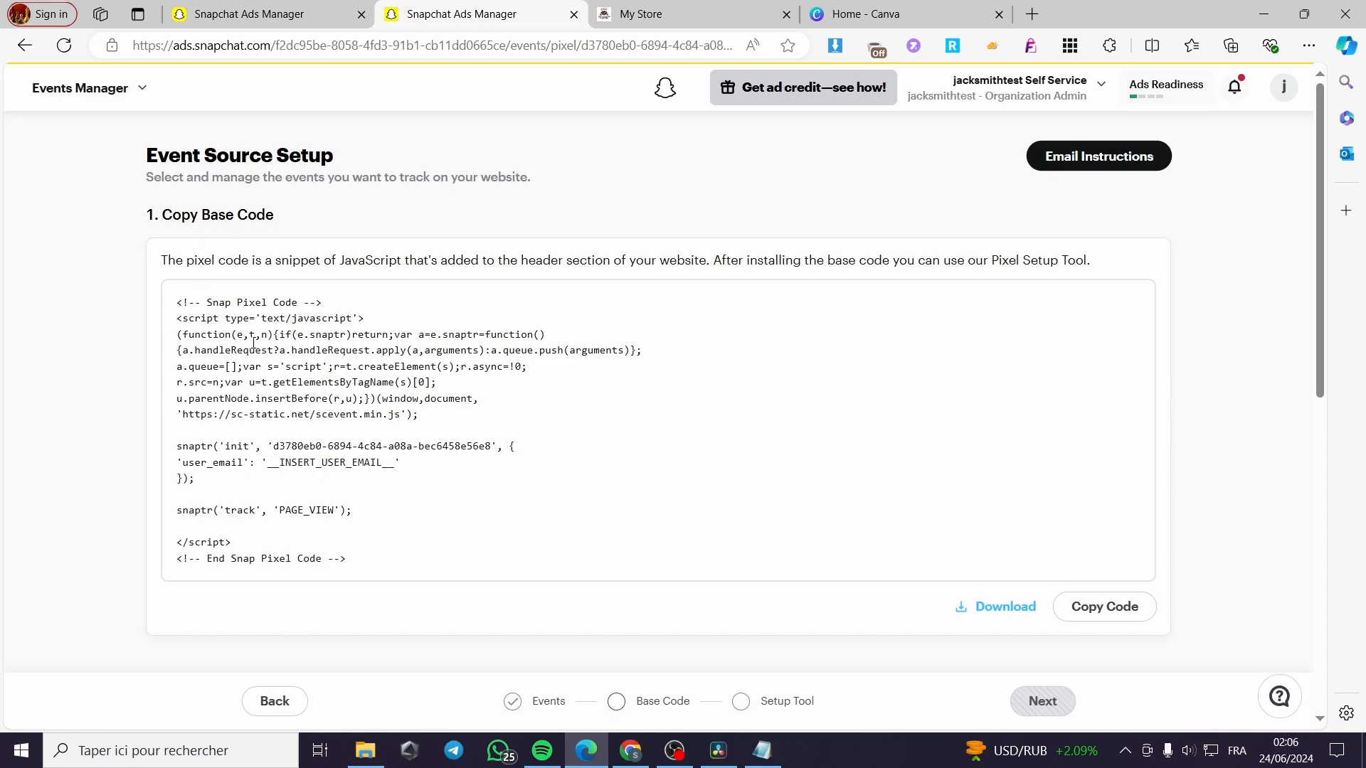
left_click(1120, 614)
Switch to the live Shopify store and open its current Craft theme in the theme editor
left_click(675, 13)
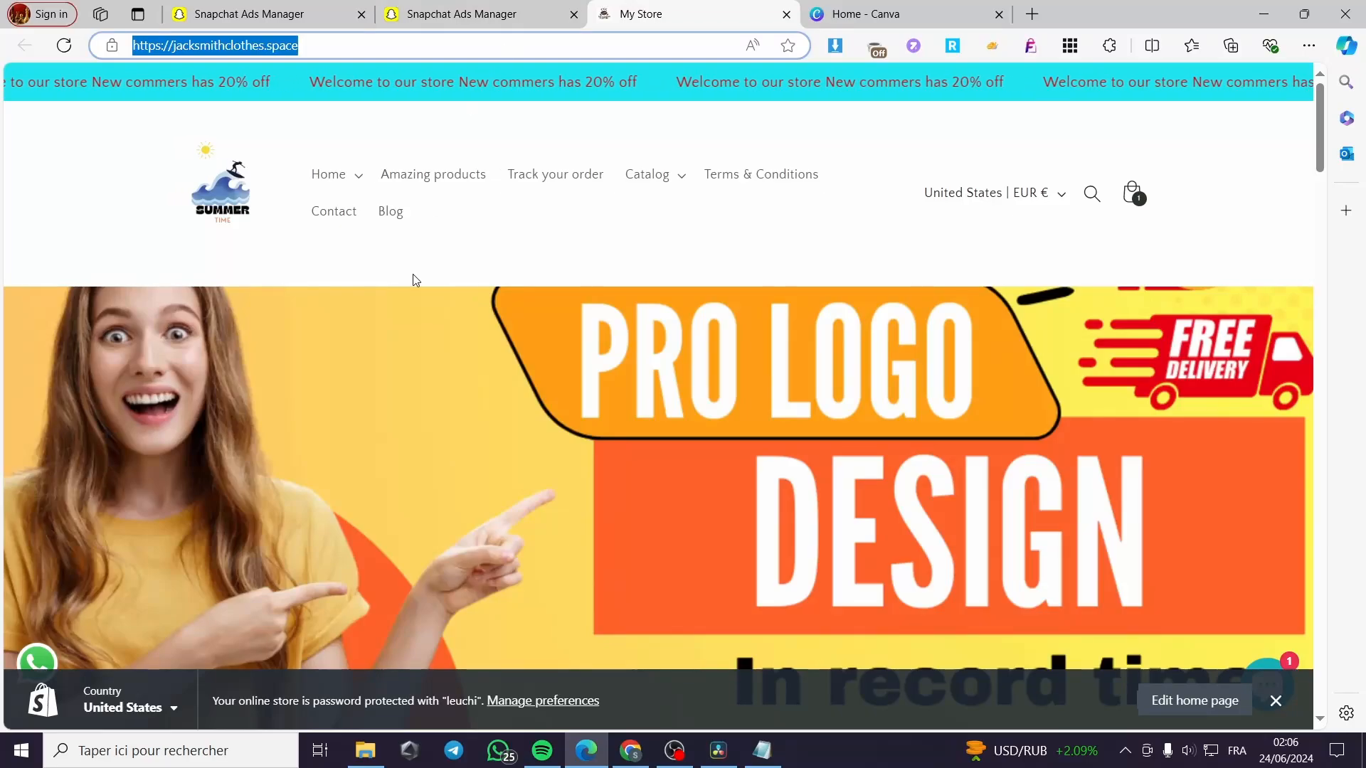
left_click(1198, 701)
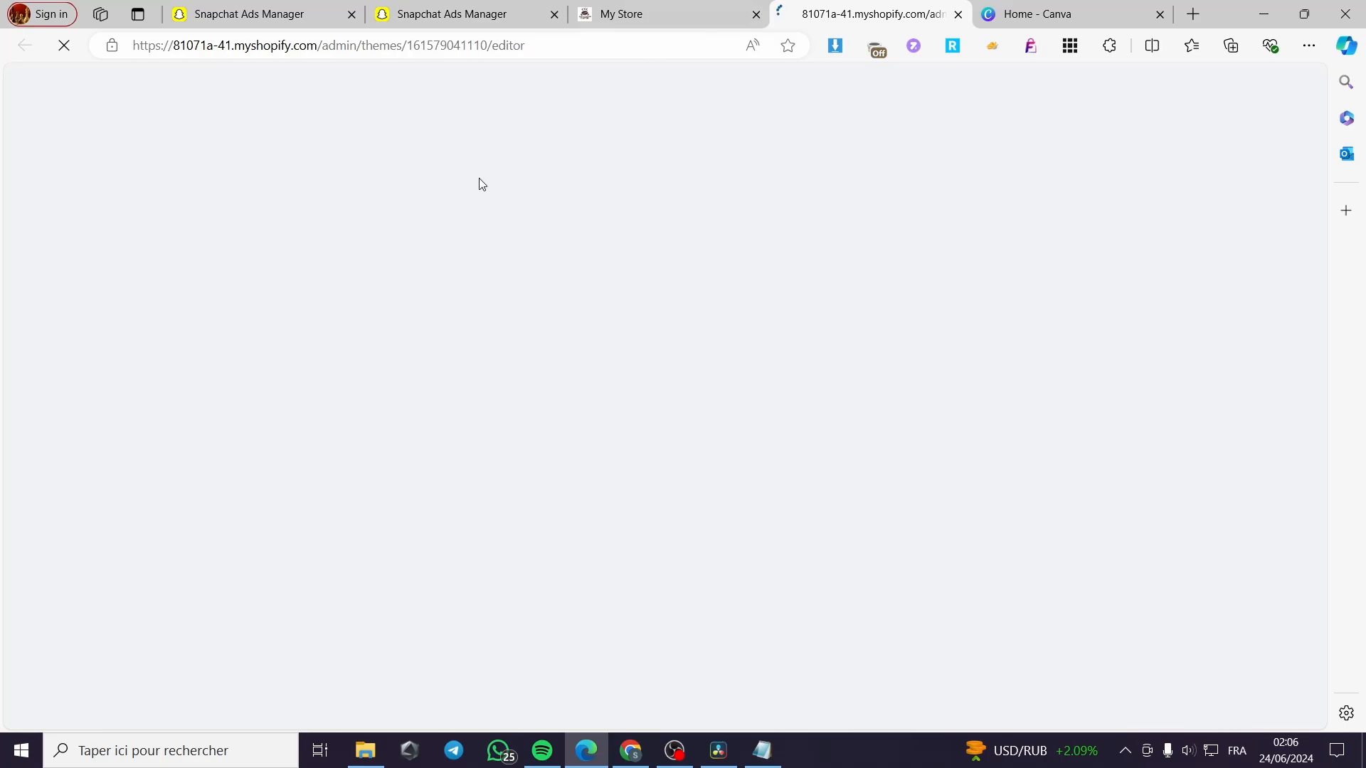
left_click(651, 9)
left_click(797, 10)
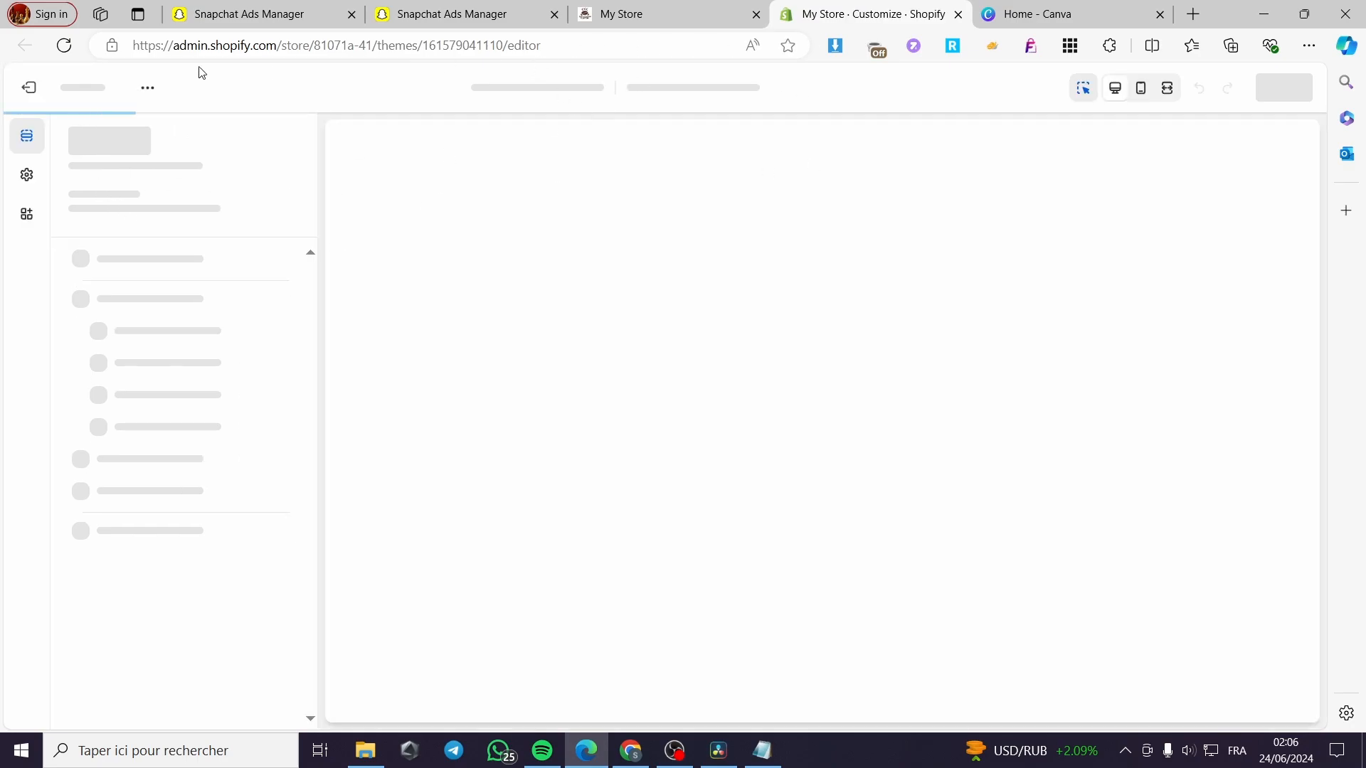
left_click(39, 91)
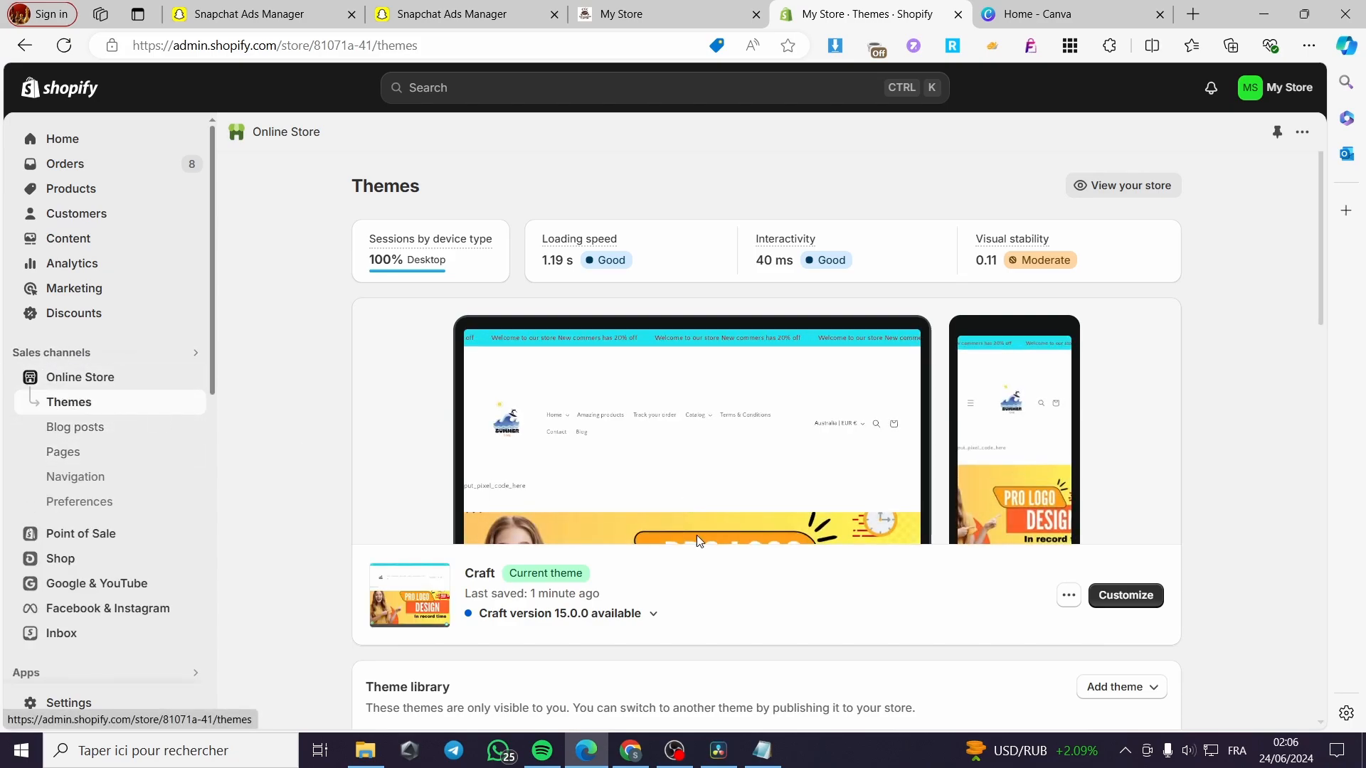
left_click(1134, 600)
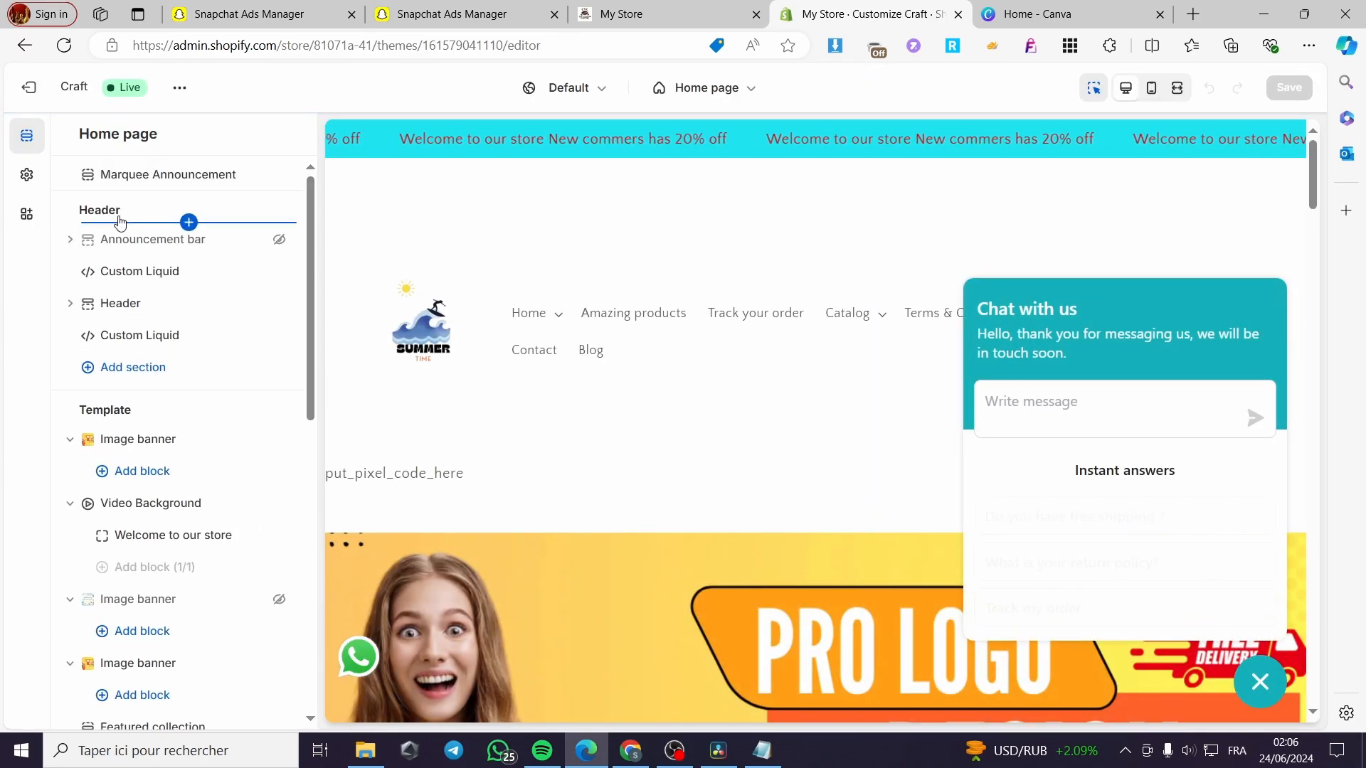
Delete both existing Custom Liquid sections from the home page's Header group
left_click(456, 16)
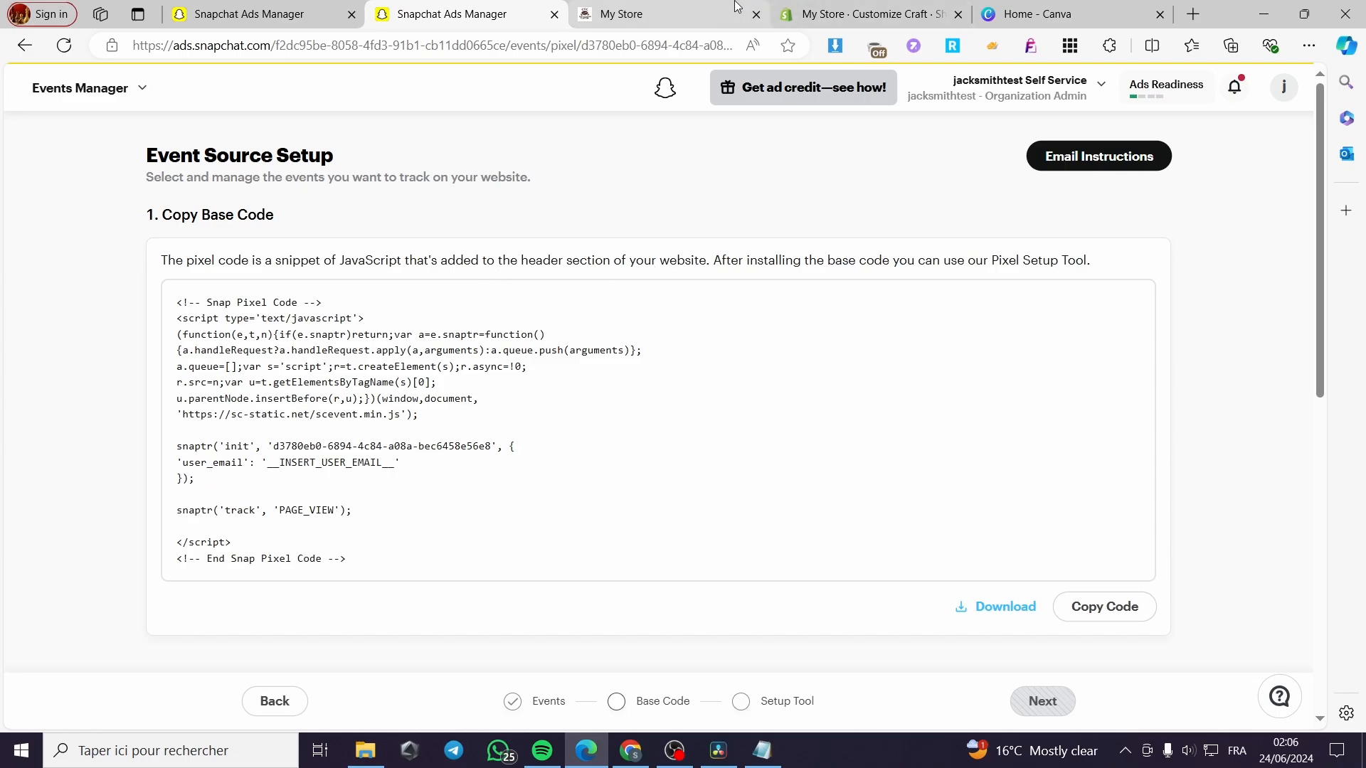
left_click(867, 14)
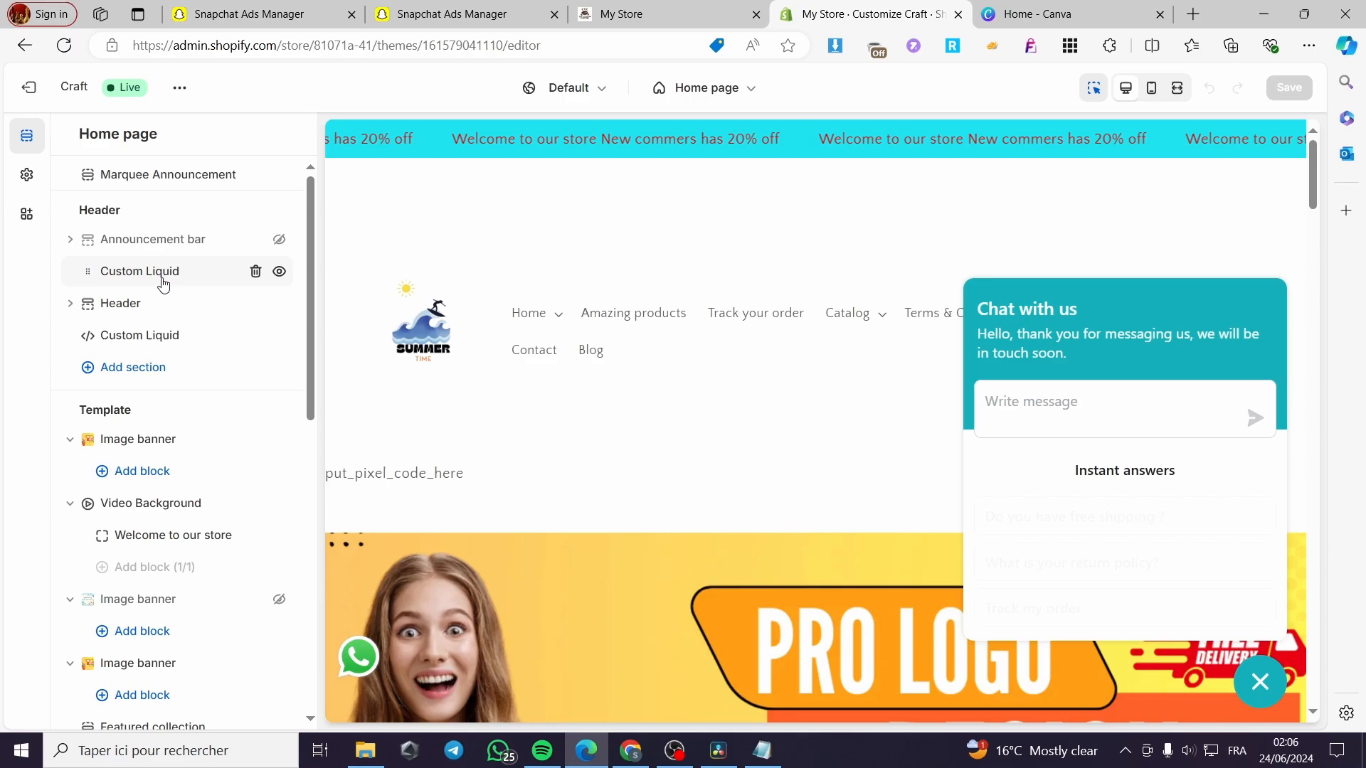
left_click(255, 271)
left_click(255, 303)
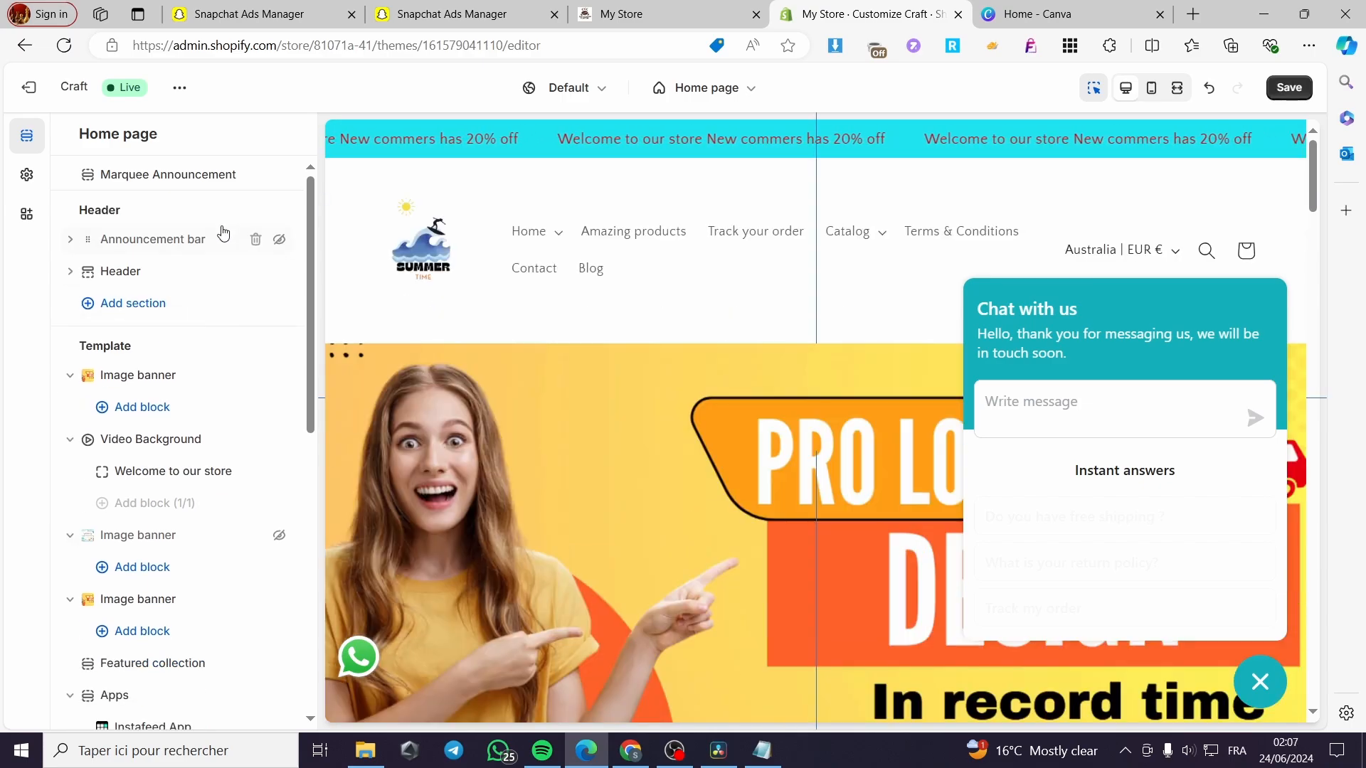
Add a new Custom Liquid section to the Header group and open its Liquid code for editing
left_click(126, 306)
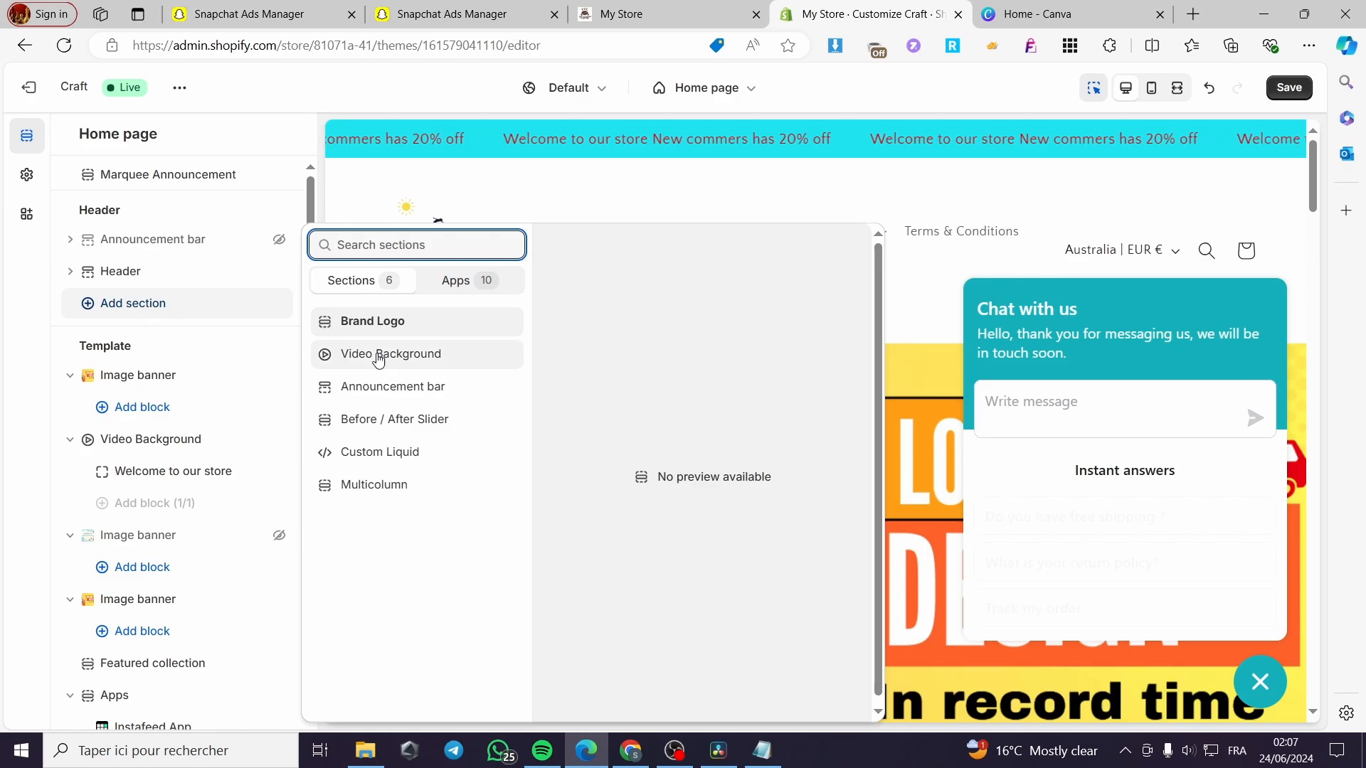
left_click(367, 463)
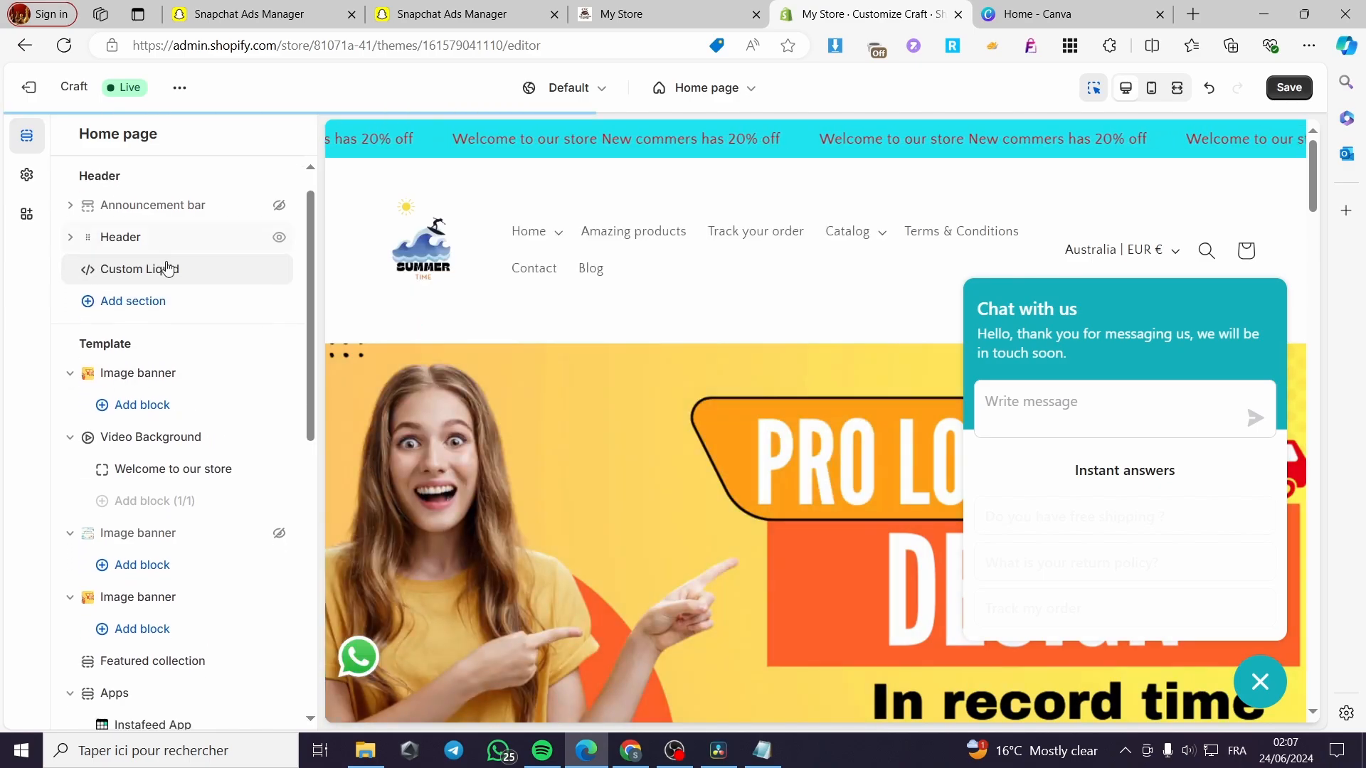
scroll(178, 311, "up", 2)
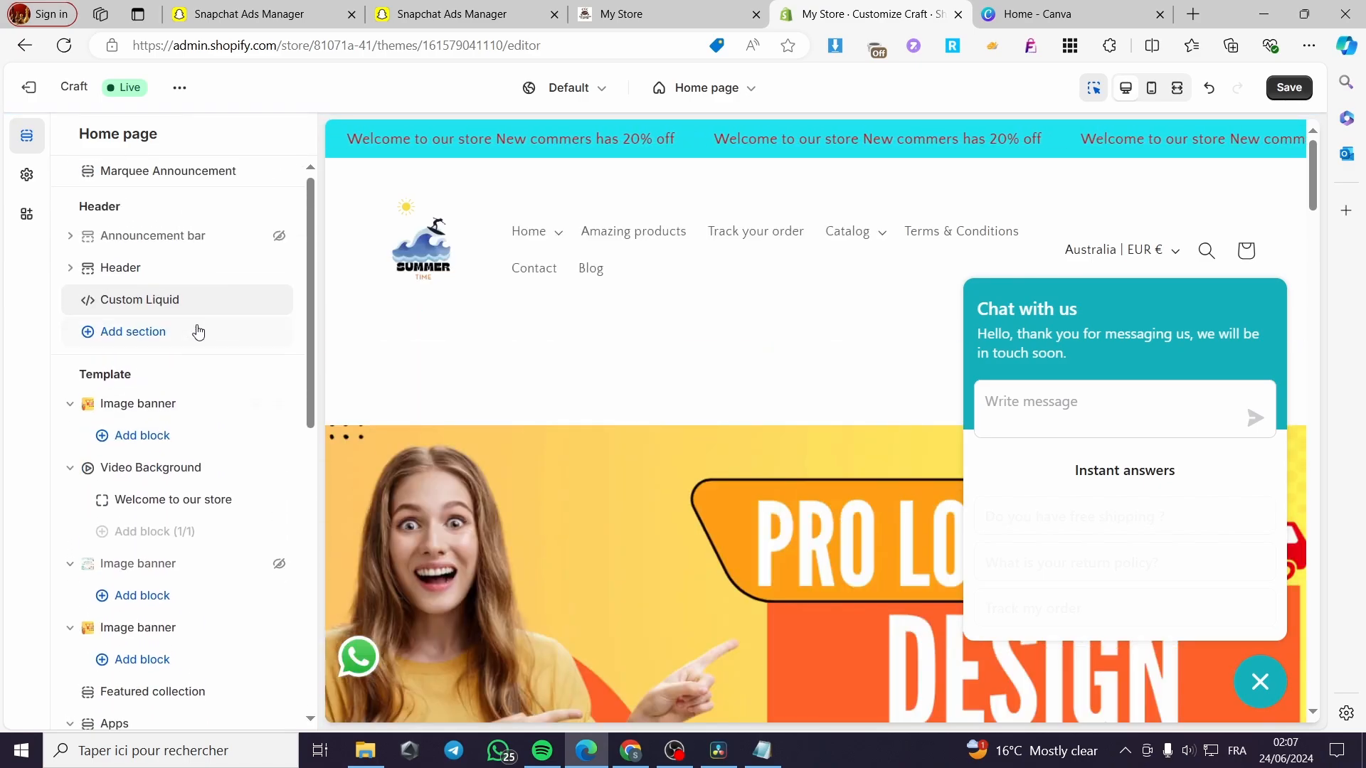
left_click(122, 304)
left_click(154, 226)
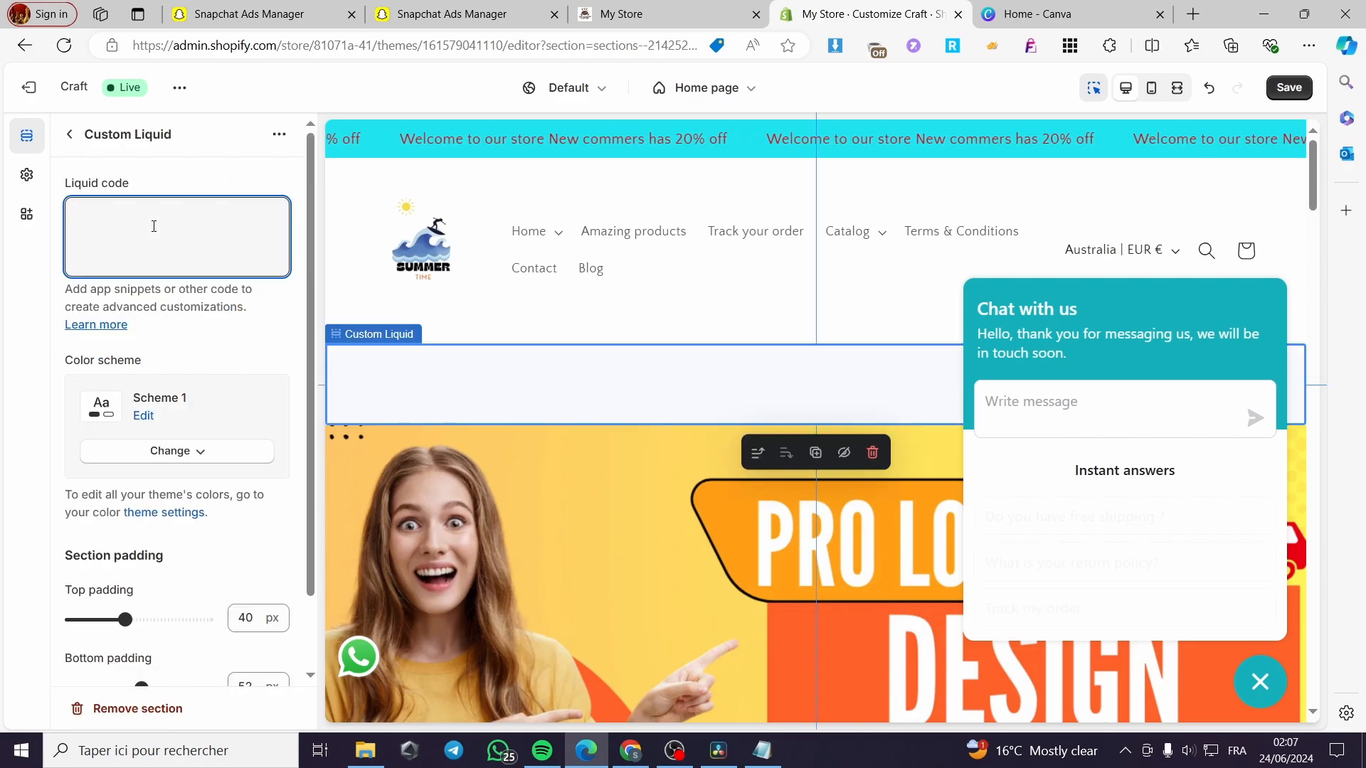
Copy the Snap Pixel base code into the Custom Liquid section's code and save the theme
left_click(462, 14)
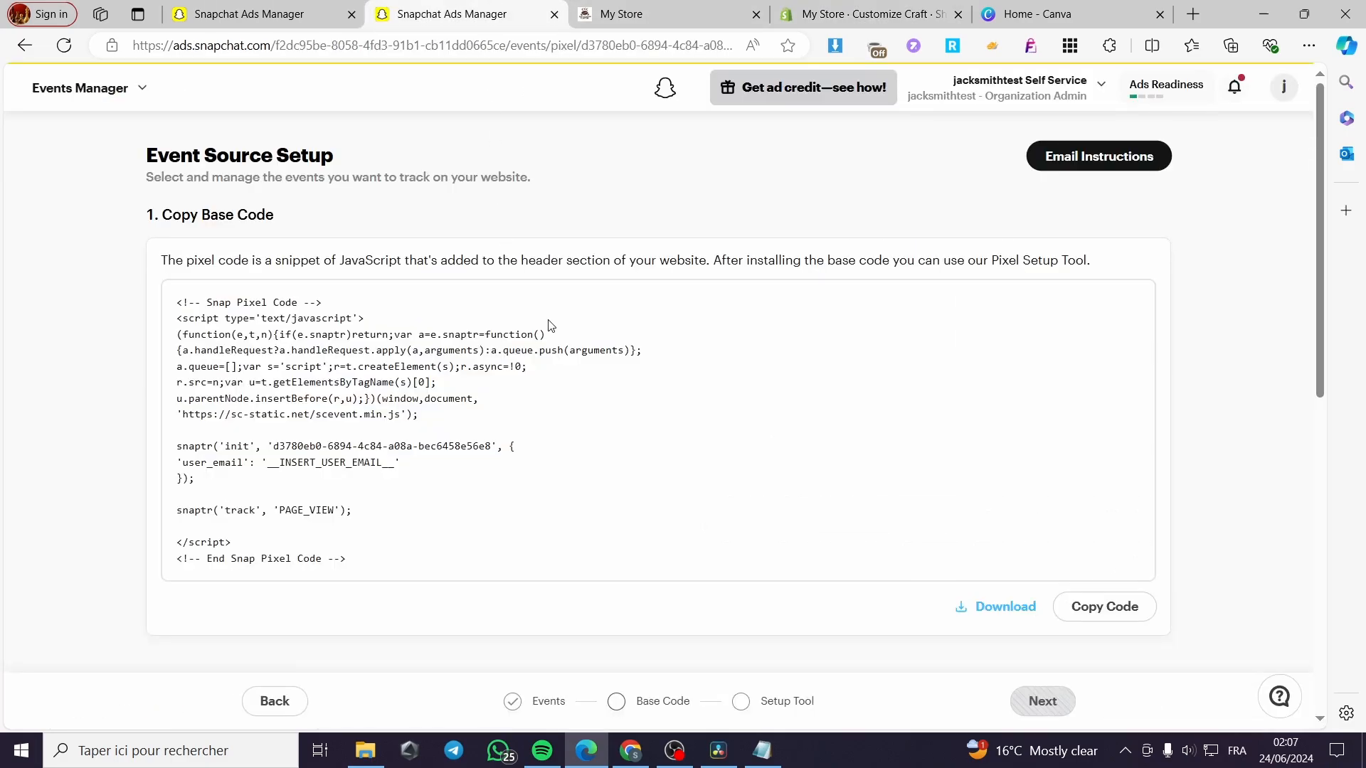
left_click(1128, 617)
left_click(868, 14)
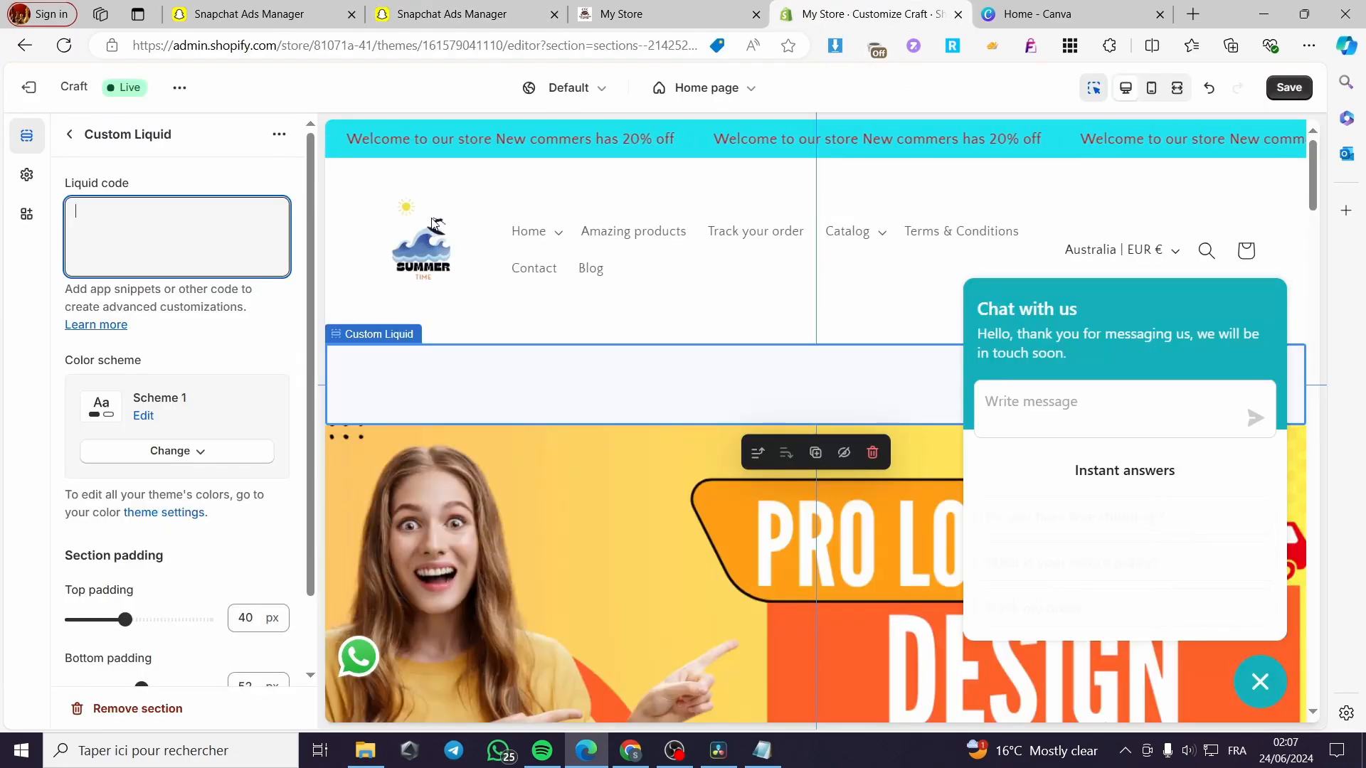
key("ctrl+v")
scroll(218, 413, "up", 4)
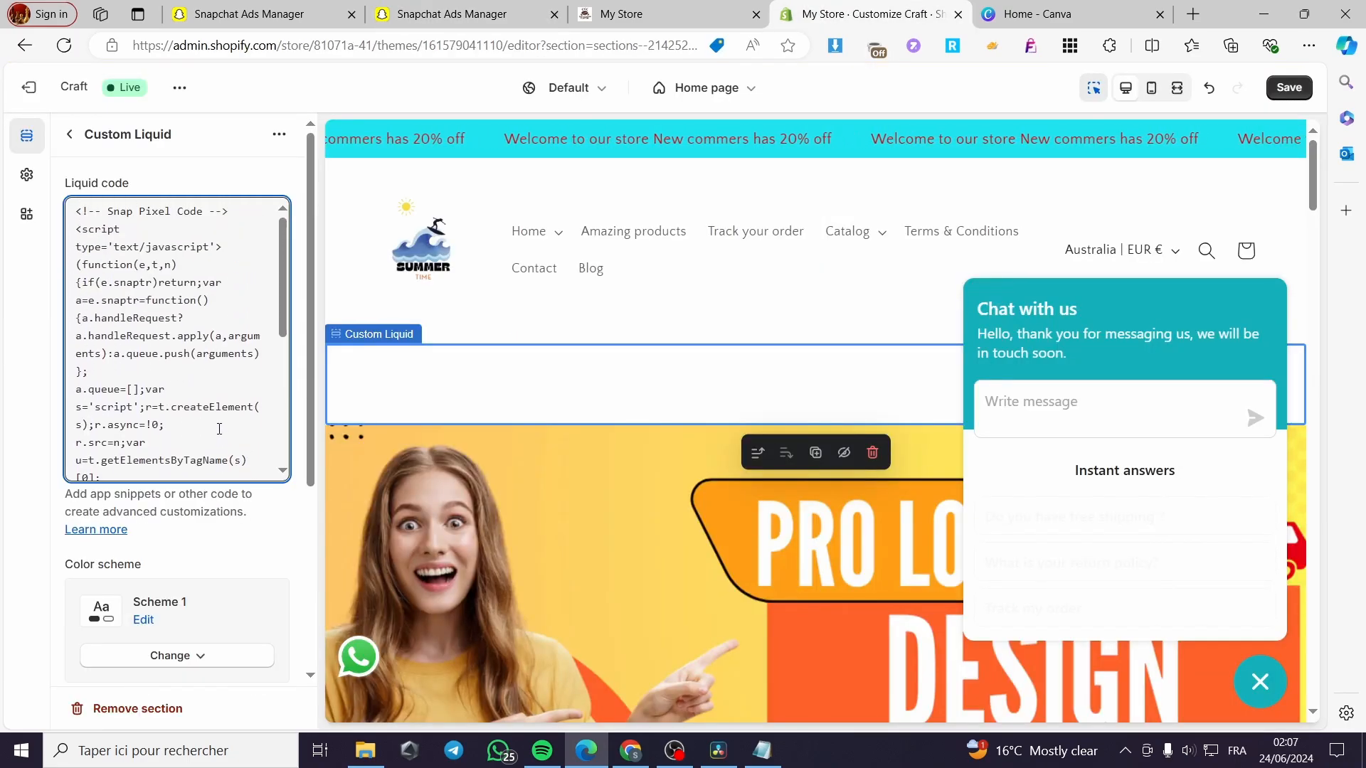
left_click(267, 180)
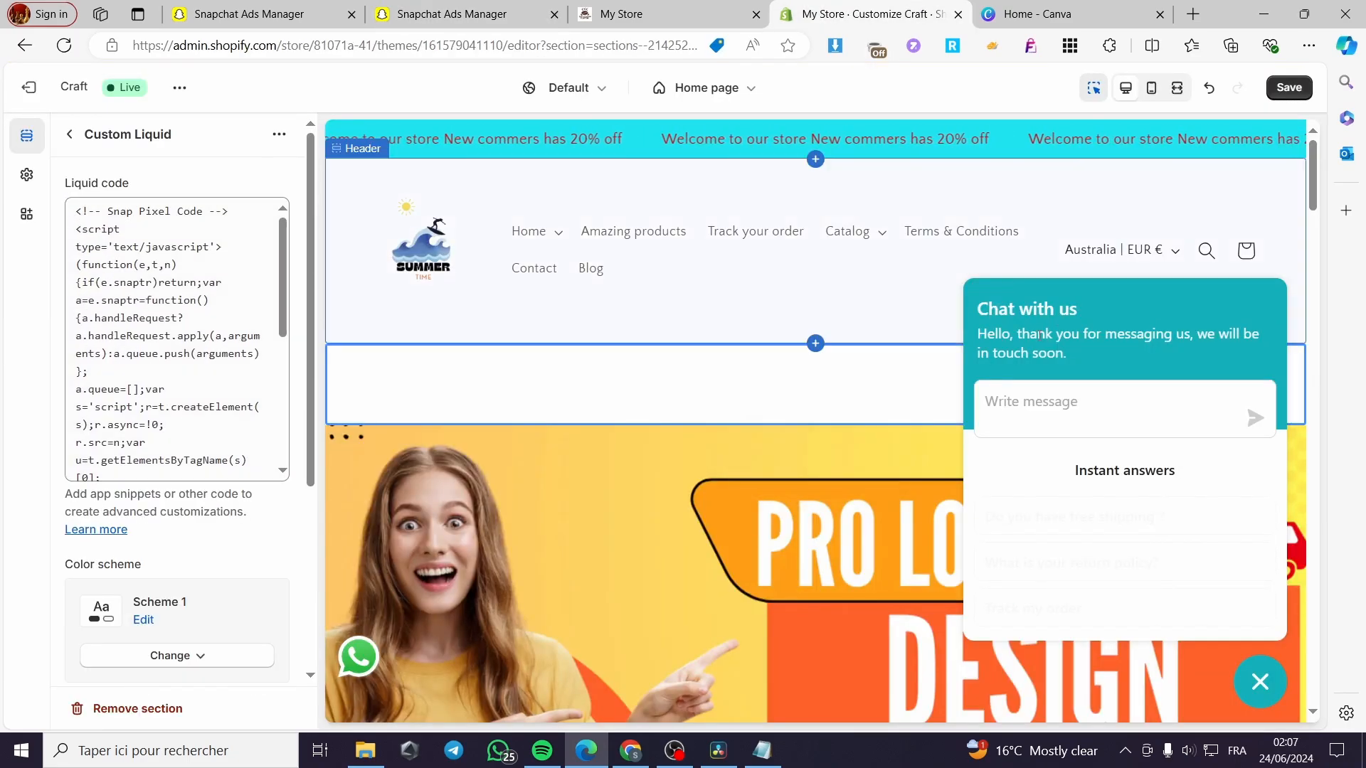
left_click(1253, 695)
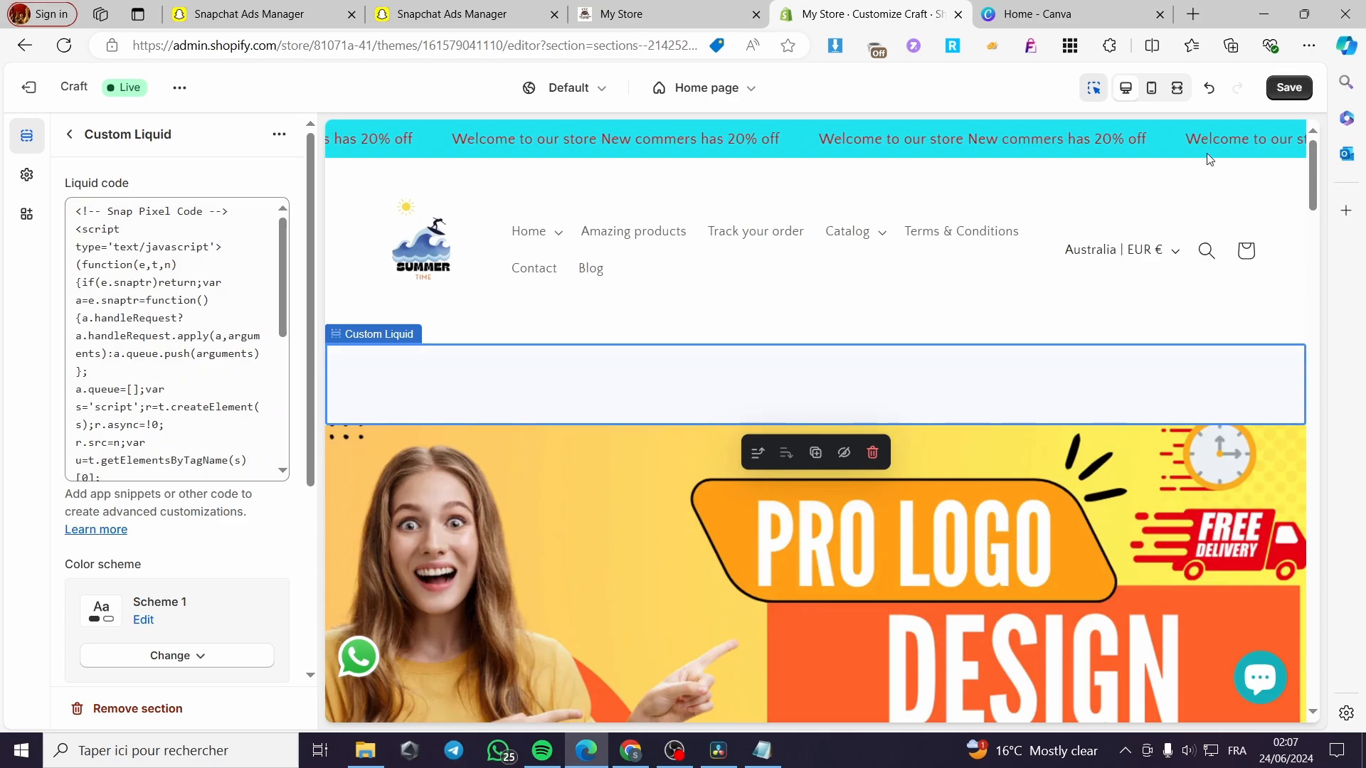
left_click(1295, 89)
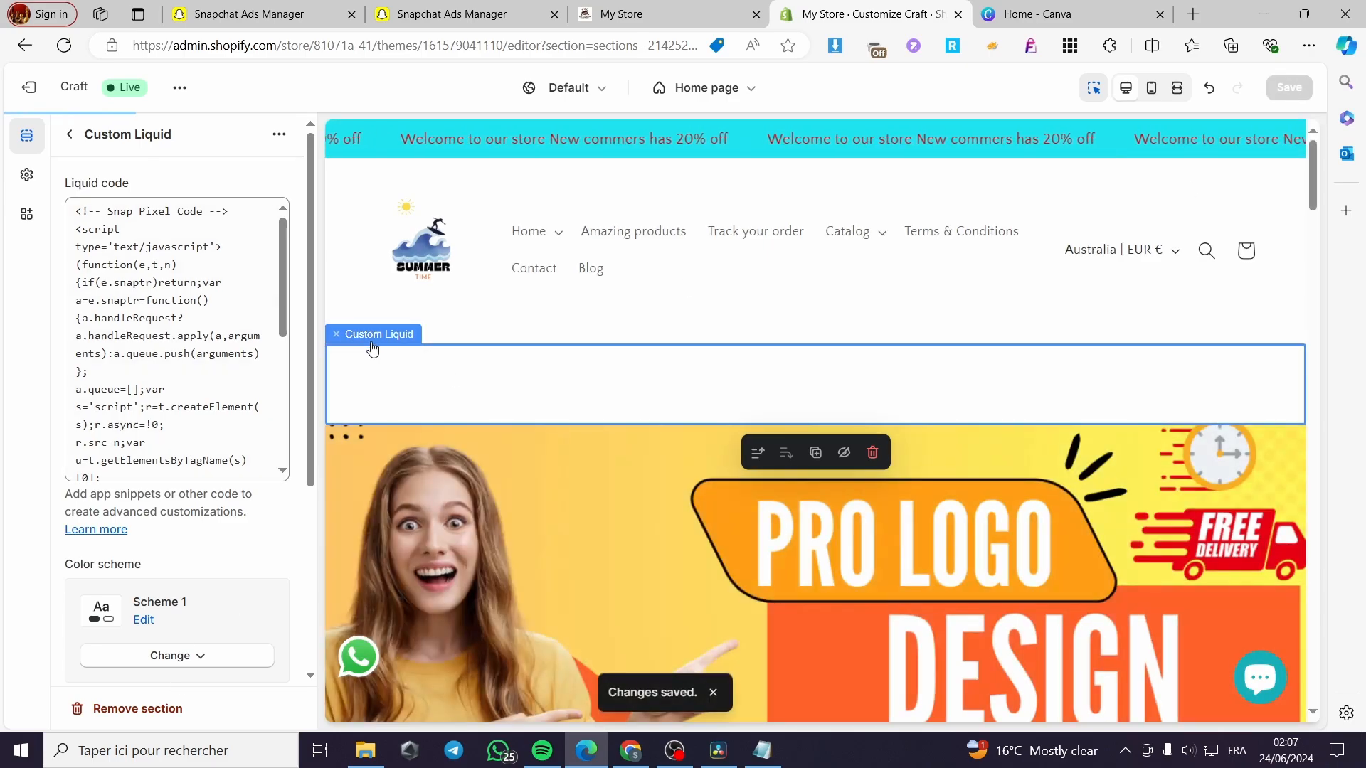
Move the Custom Liquid section above Header, then add a second Custom Liquid section below Header and open its Liquid code for editing
left_click(70, 134)
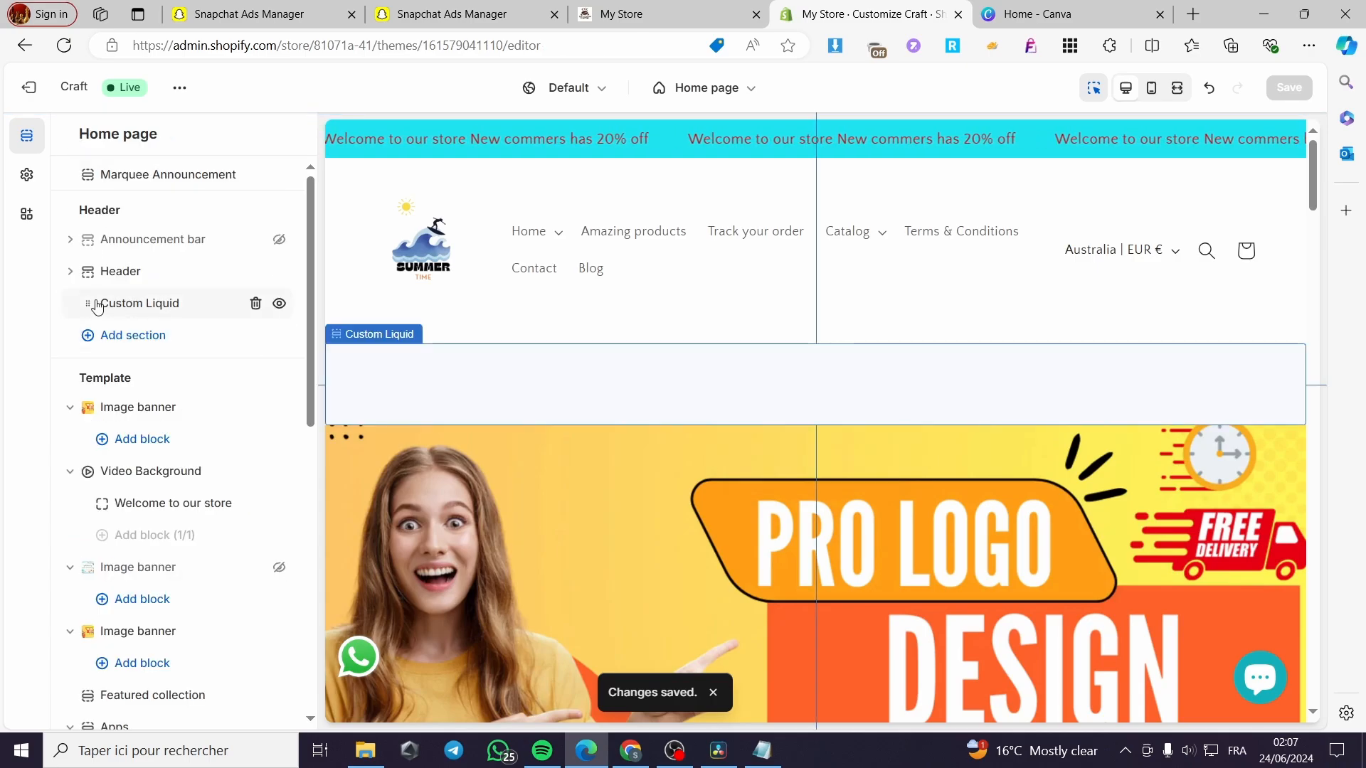
mouse_move(119, 306)
left_mouse_down()
mouse_move(114, 263)
mouse_move(118, 304)
left_mouse_up()
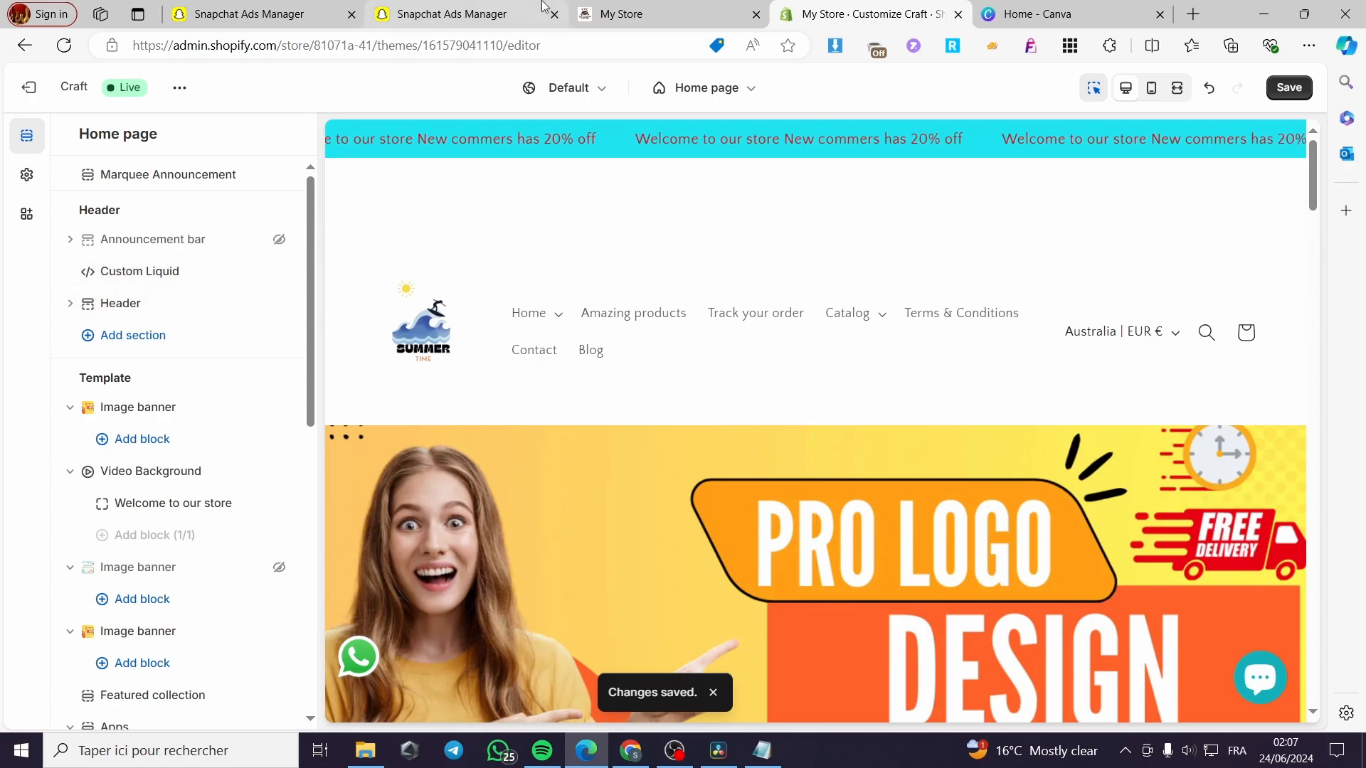
left_click(128, 343)
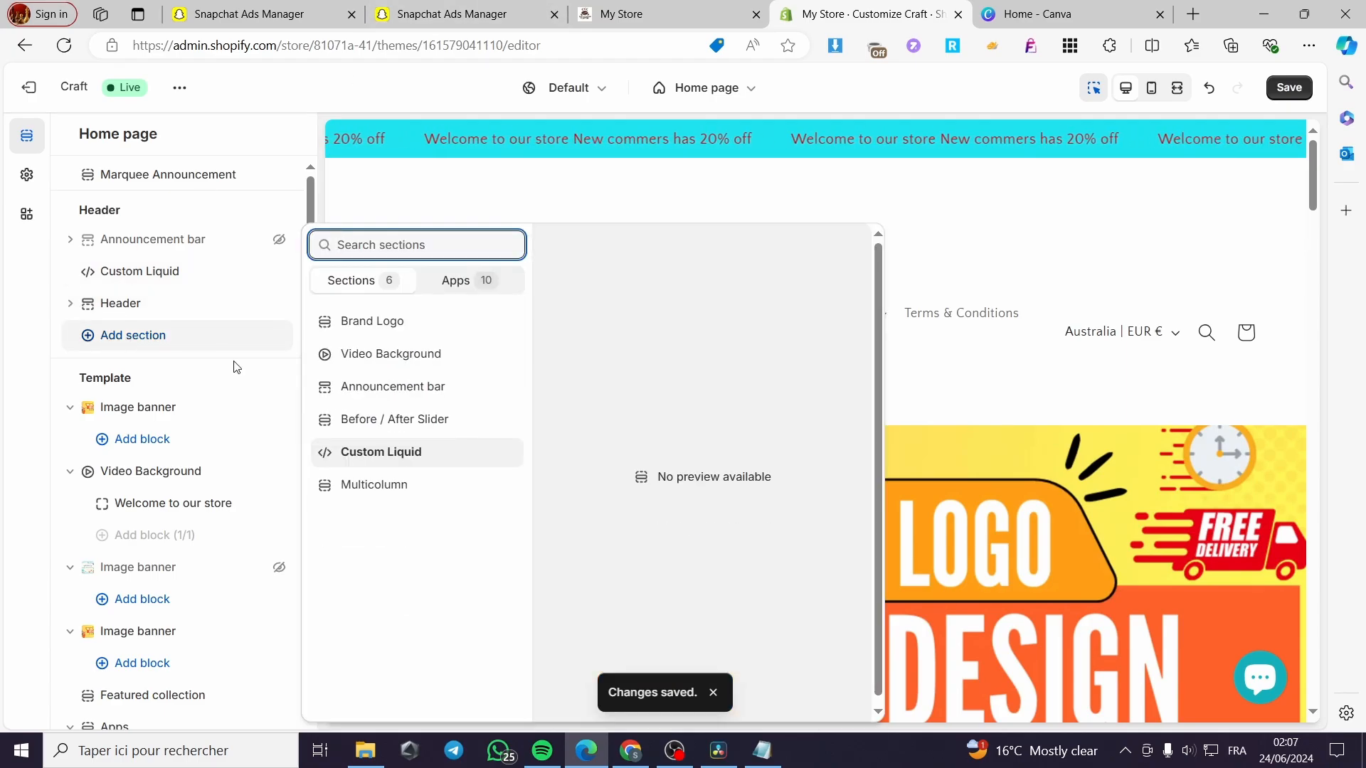
left_click(365, 454)
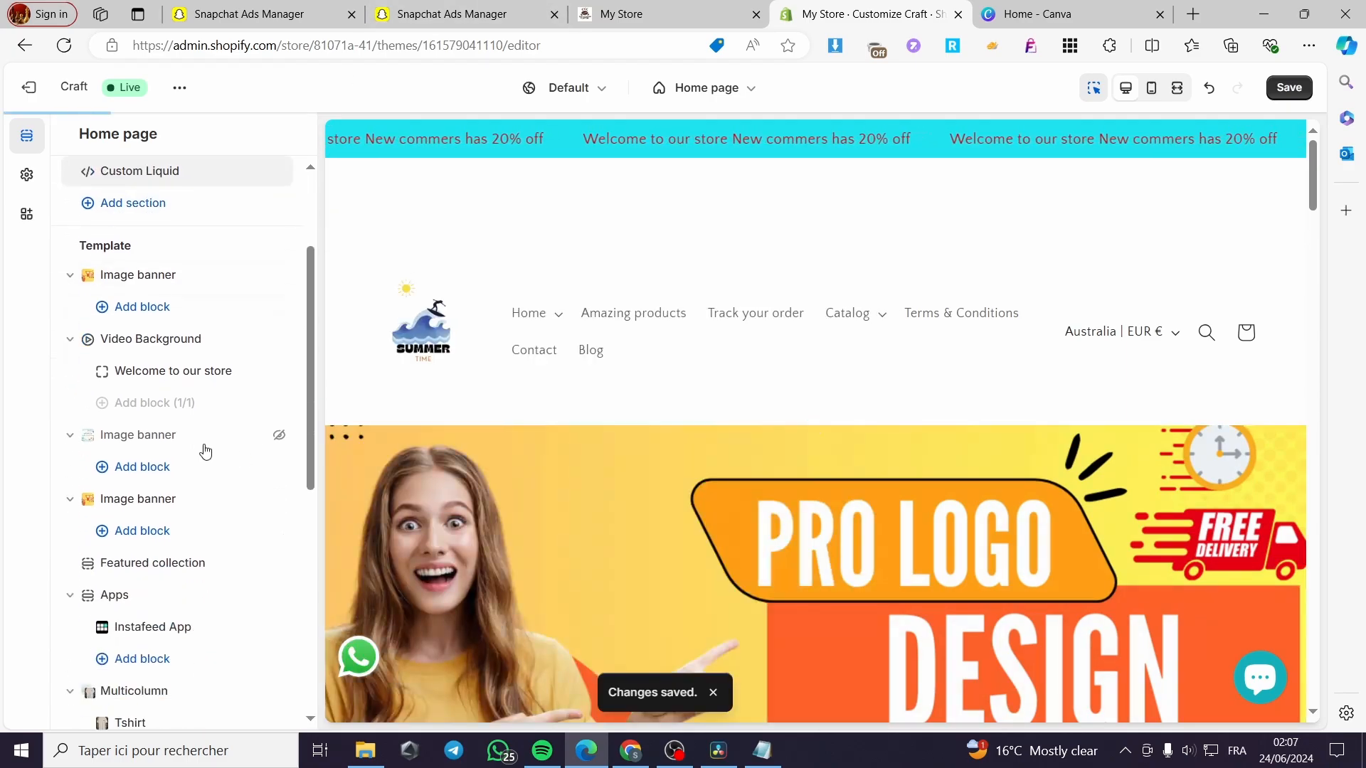
left_click(119, 340)
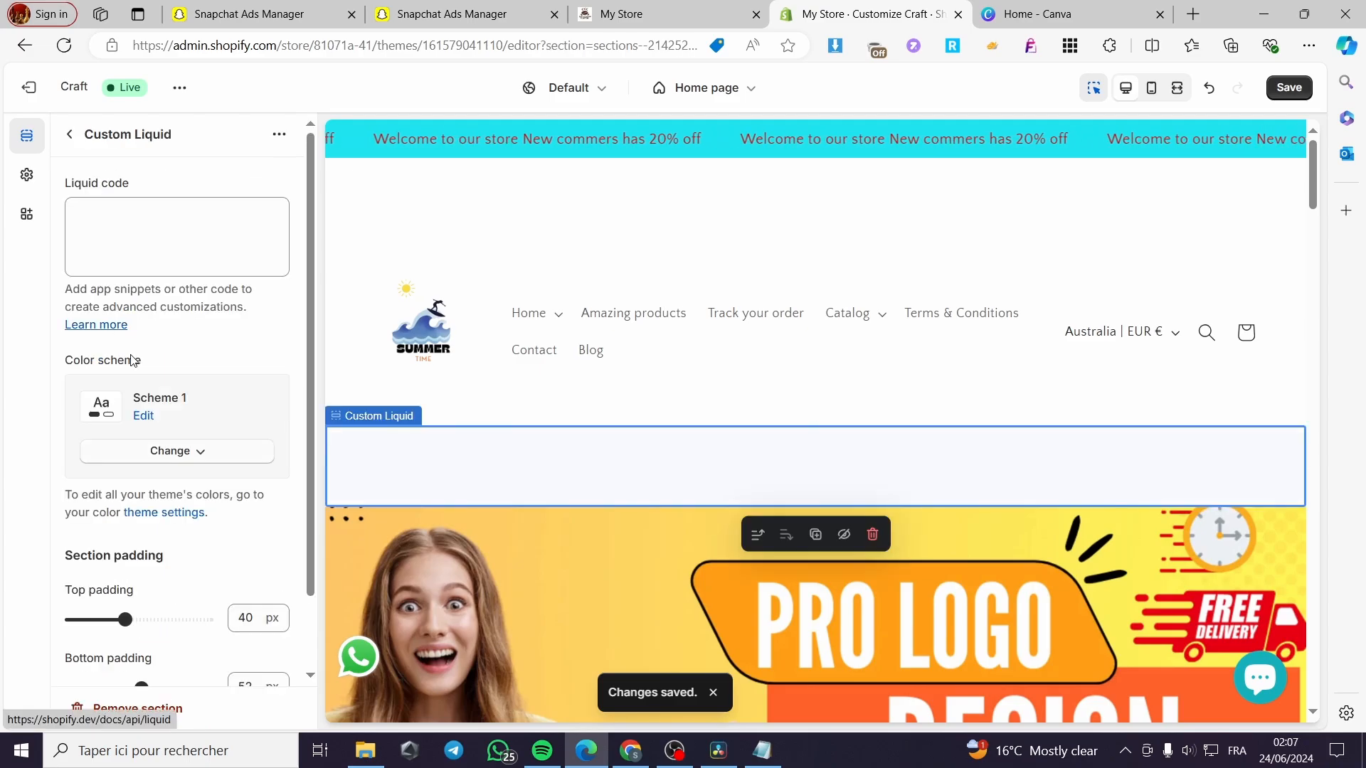
left_click(212, 242)
Copy Snapchat's example head code from the Add Base Code section into the new Custom Liquid section's code and save the theme
left_click(457, 9)
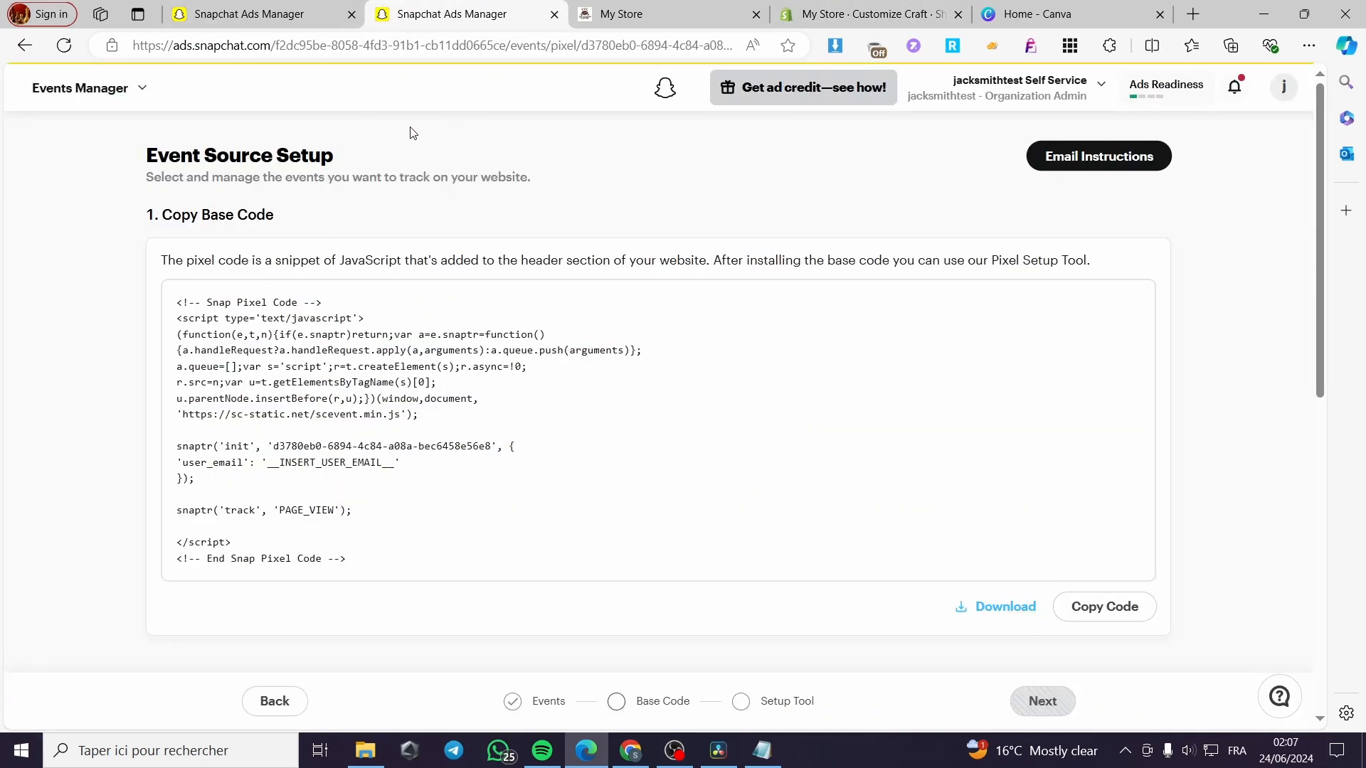
scroll(273, 308, "down", 6)
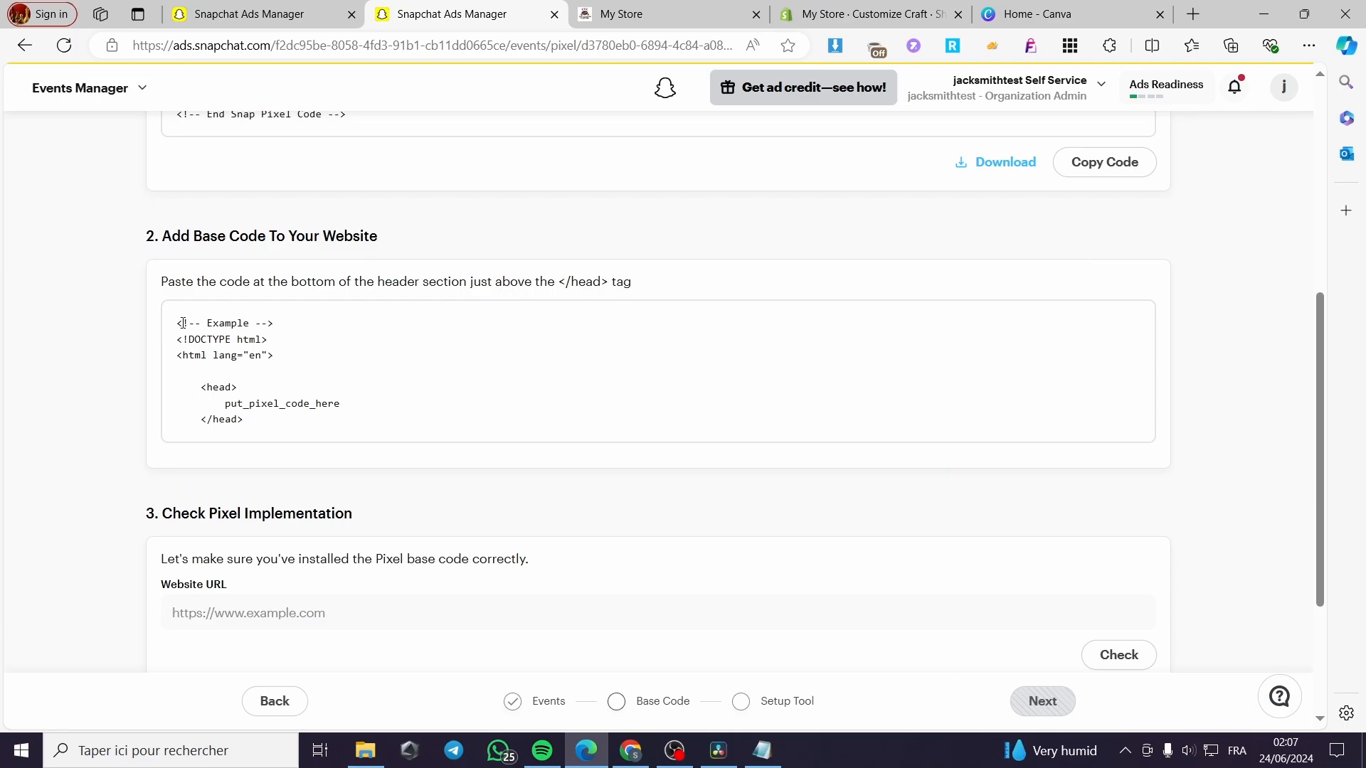
right_click(222, 344)
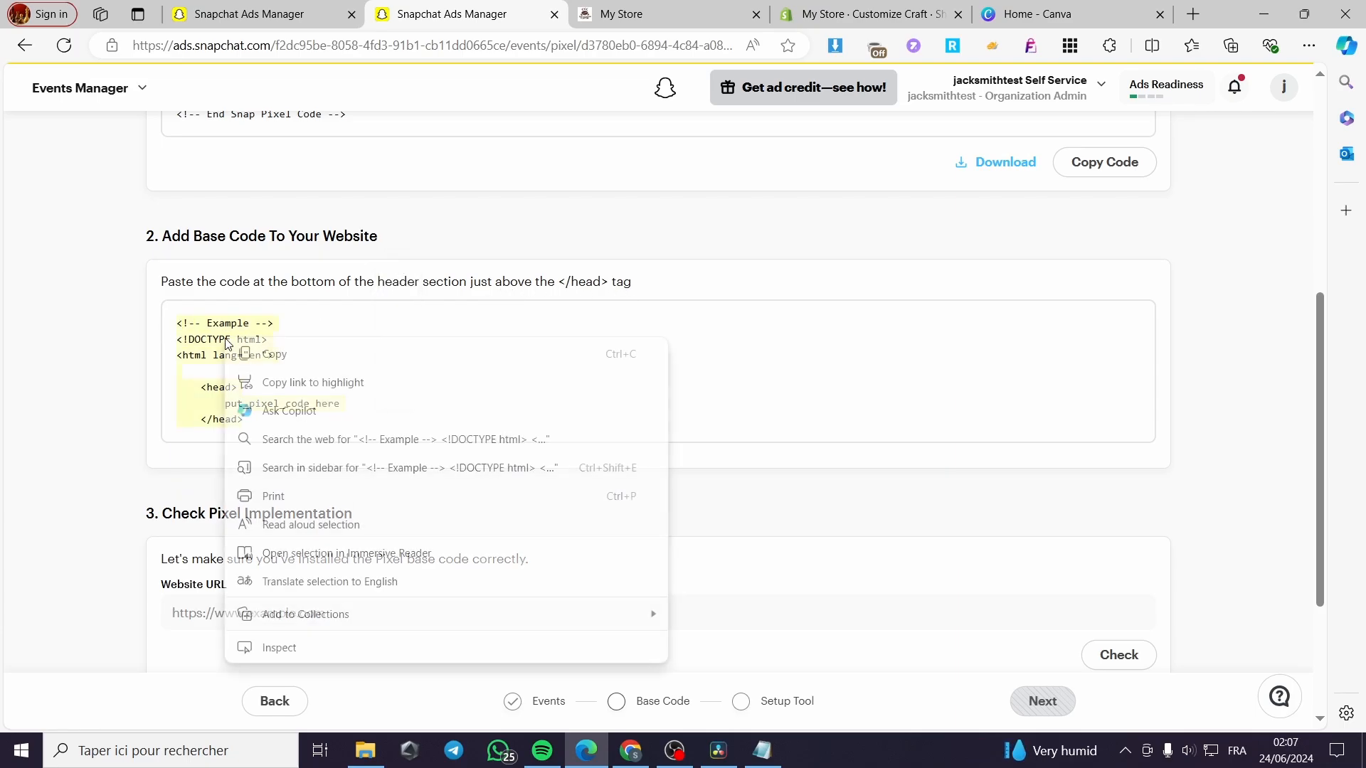
left_click(277, 354)
left_click(854, 14)
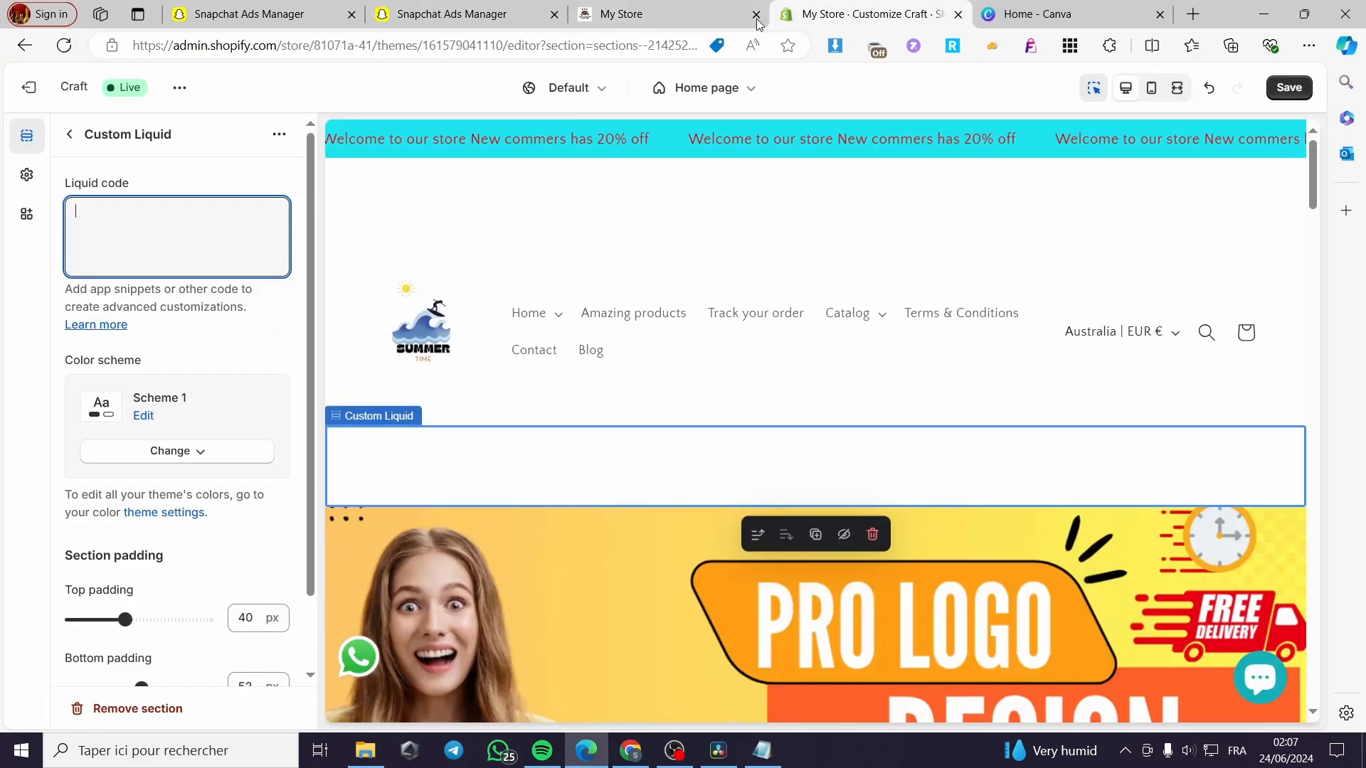
left_click(134, 237)
key("ctrl+v")
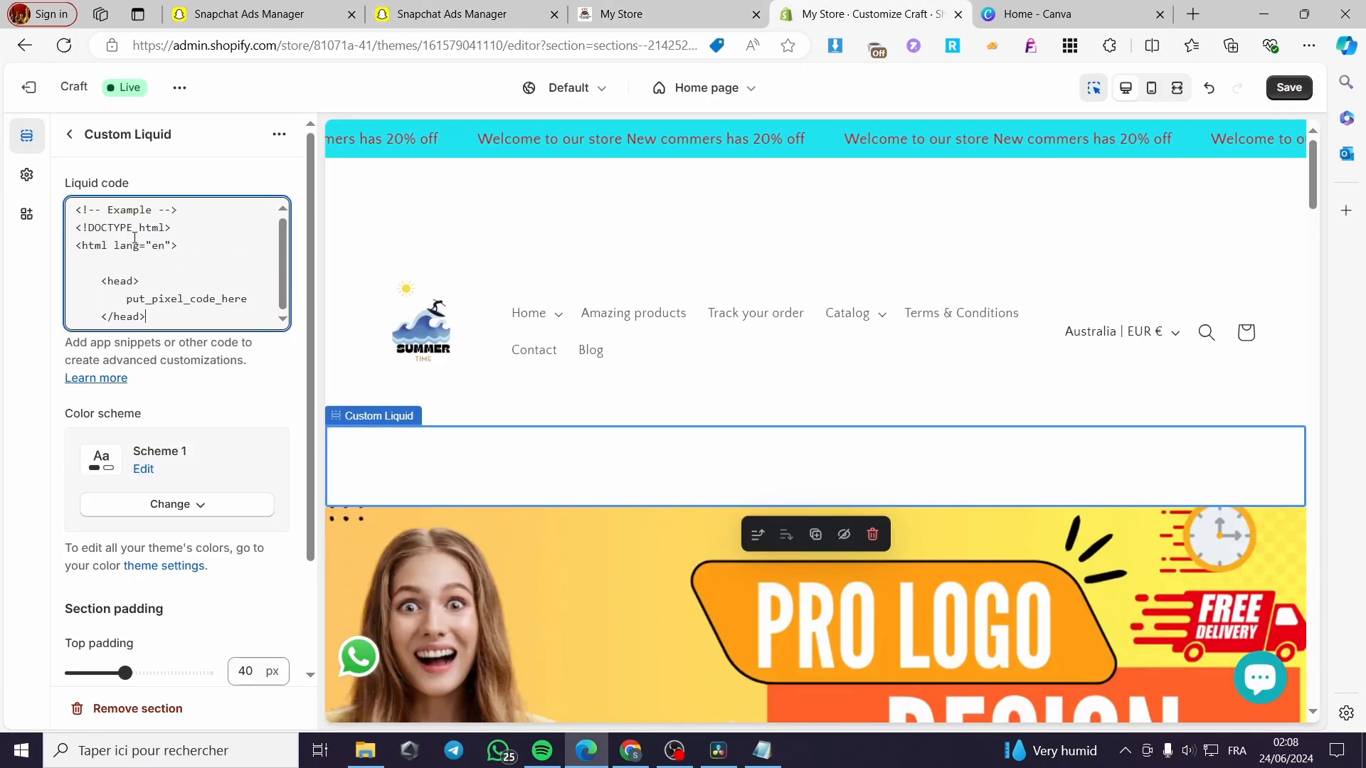
left_click(294, 404)
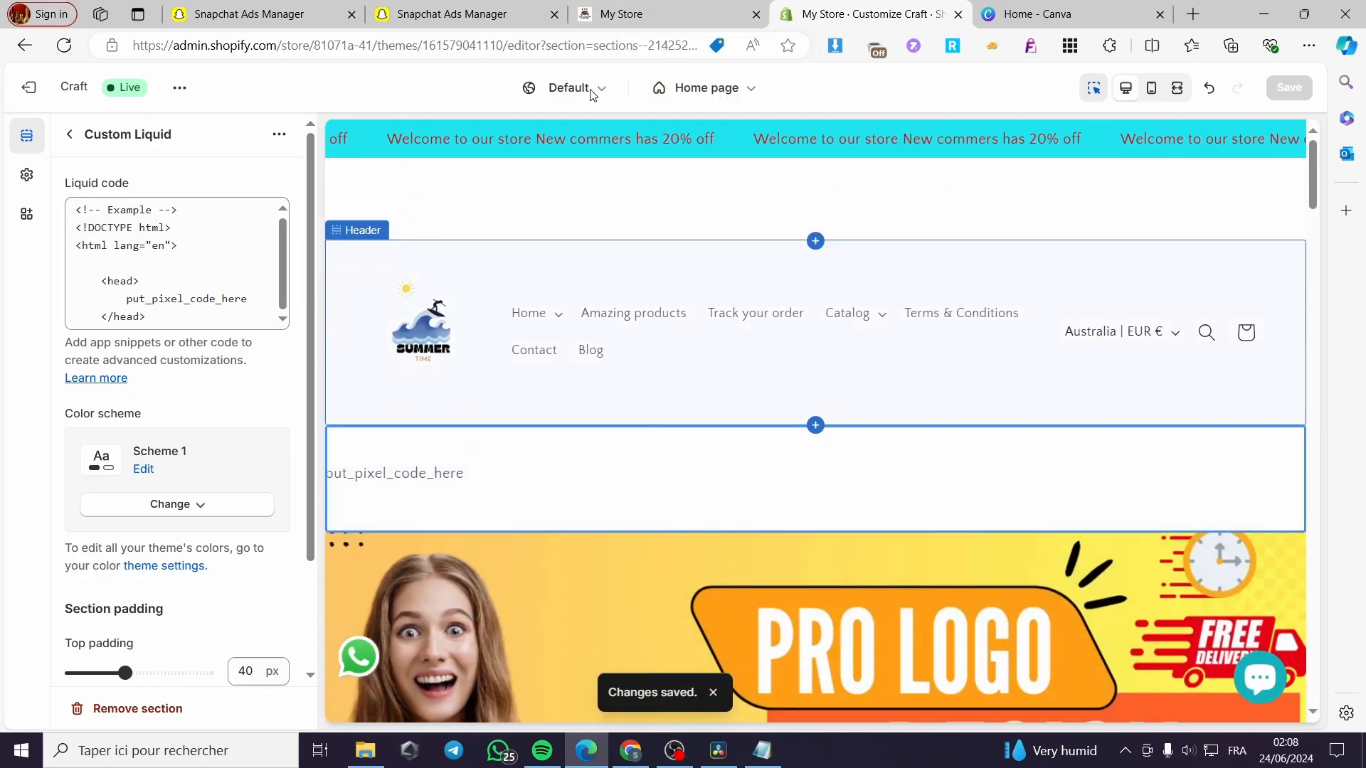
Copy the live store's address into the Website URL of Snapchat's Check Pixel Implementation section and run the check
left_click(621, 14)
left_click(302, 44)
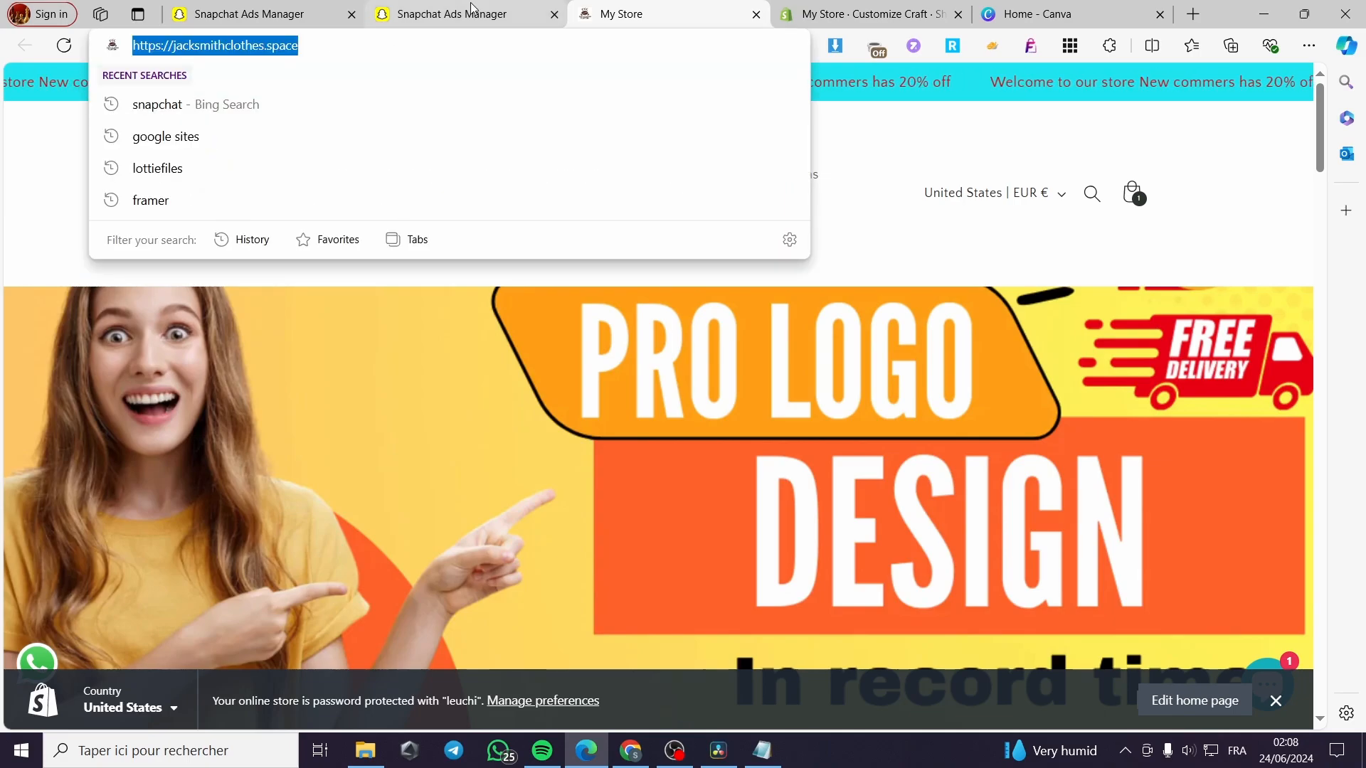
left_click(441, 16)
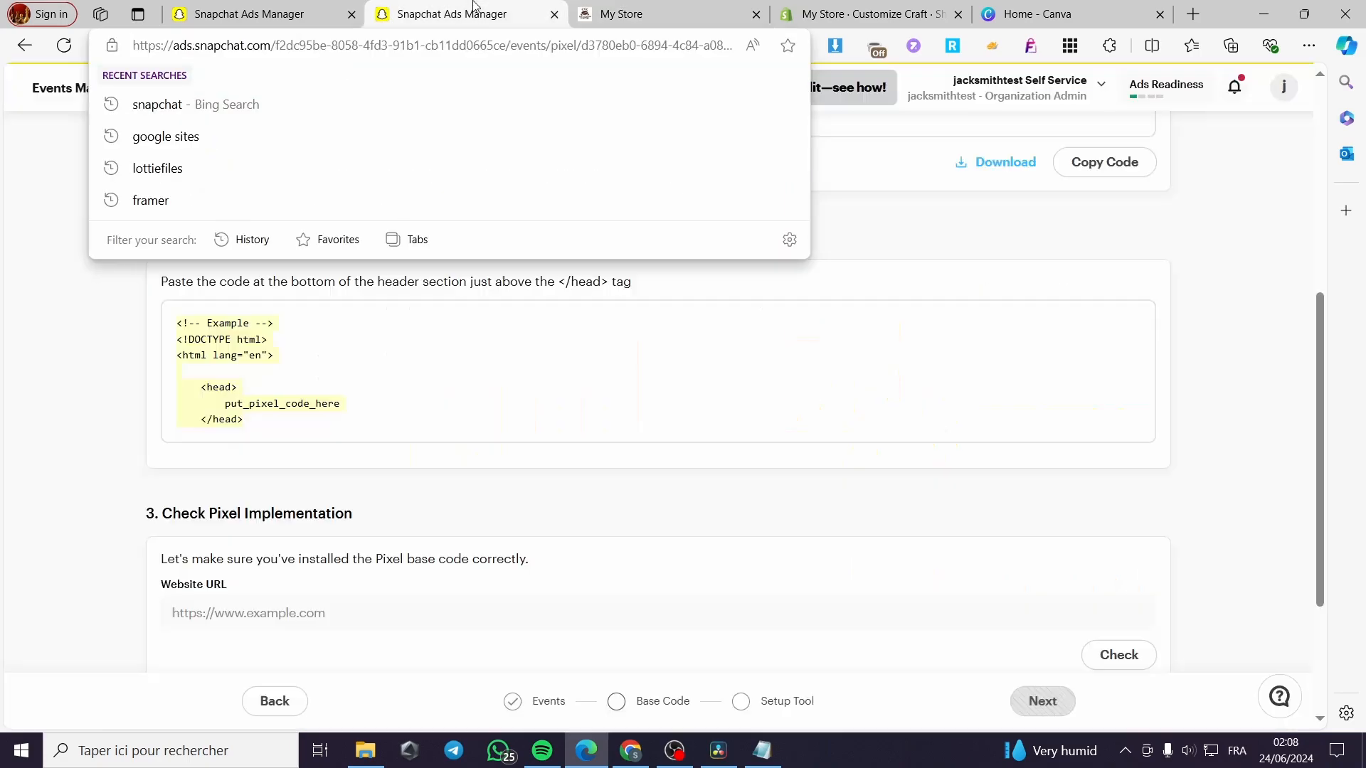
scroll(360, 445, "down", 3)
left_click(361, 434)
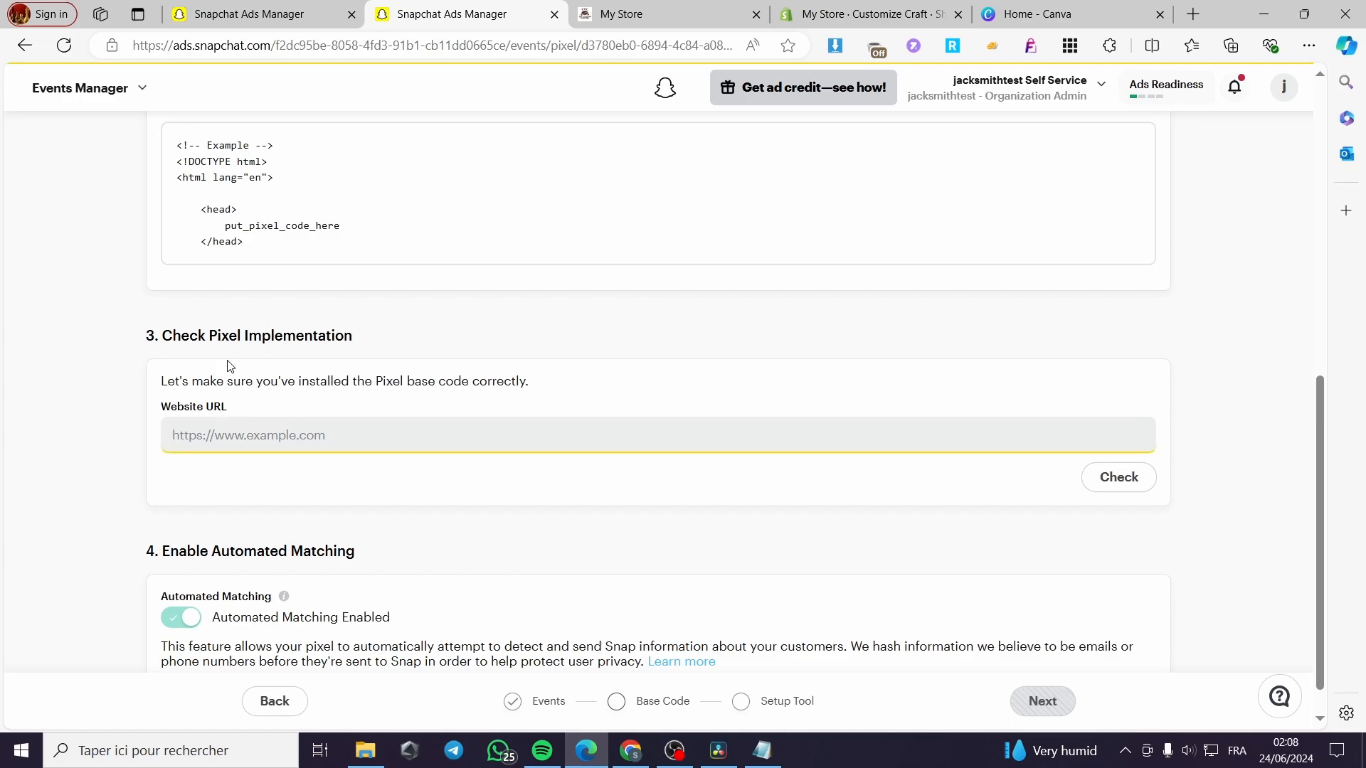
key("ctrl+v")
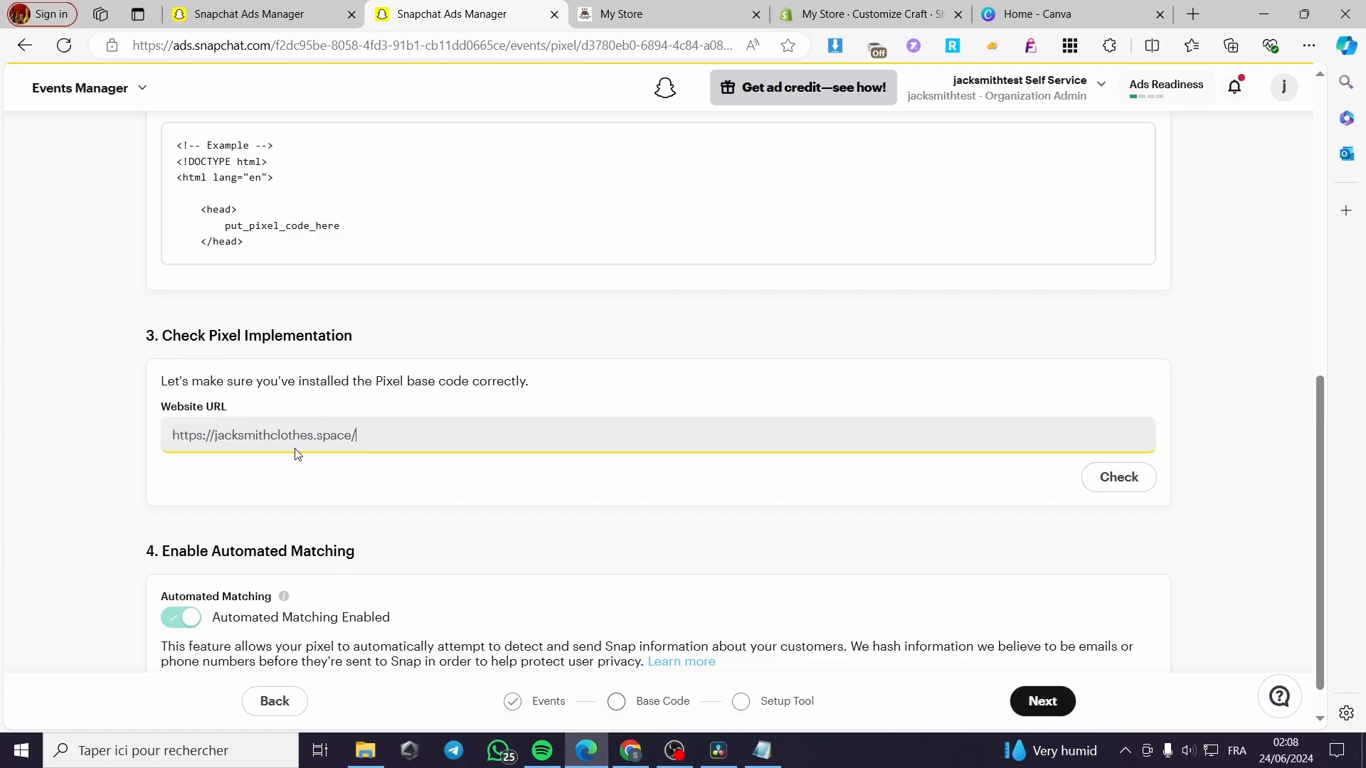
left_click(1141, 480)
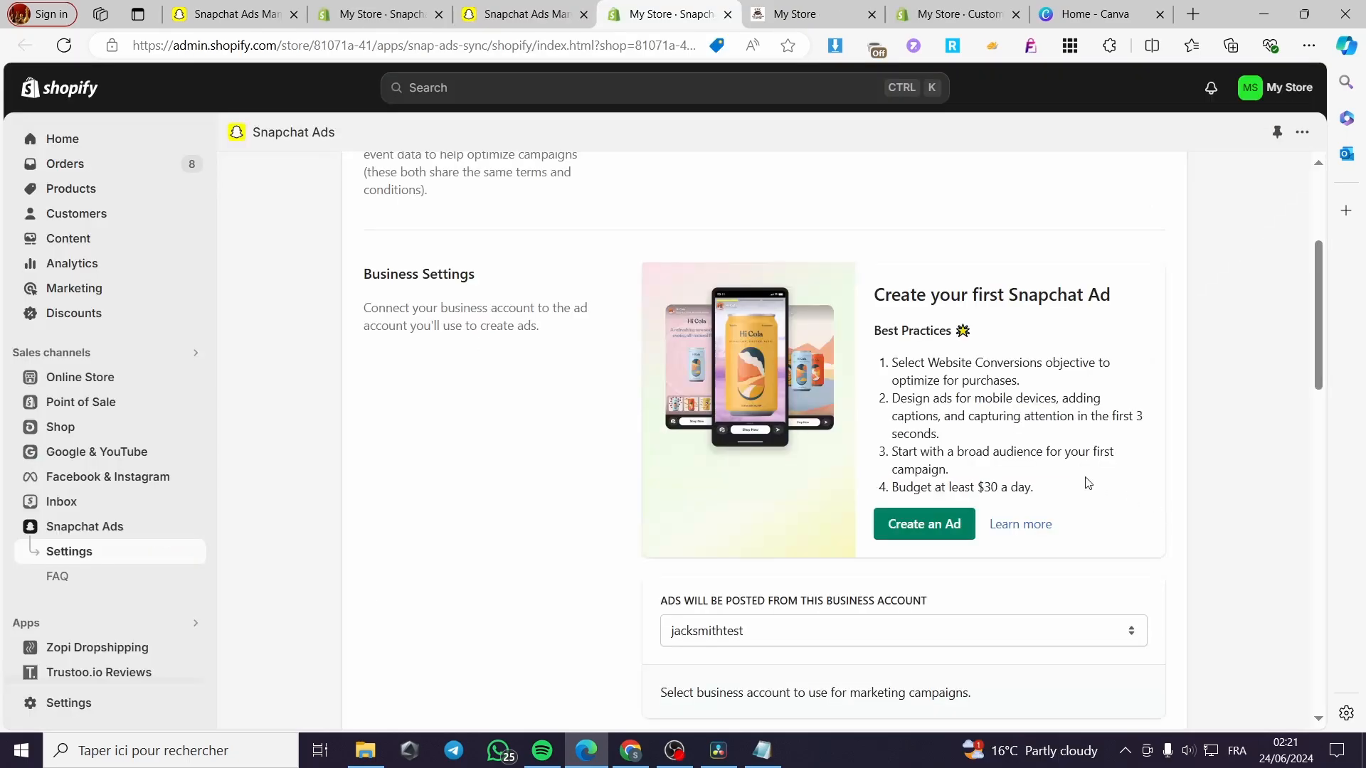
Start a new ad from the Snapchat Ads settings in Shopify, choosing Instant Create
scroll(1082, 481, "up", 5)
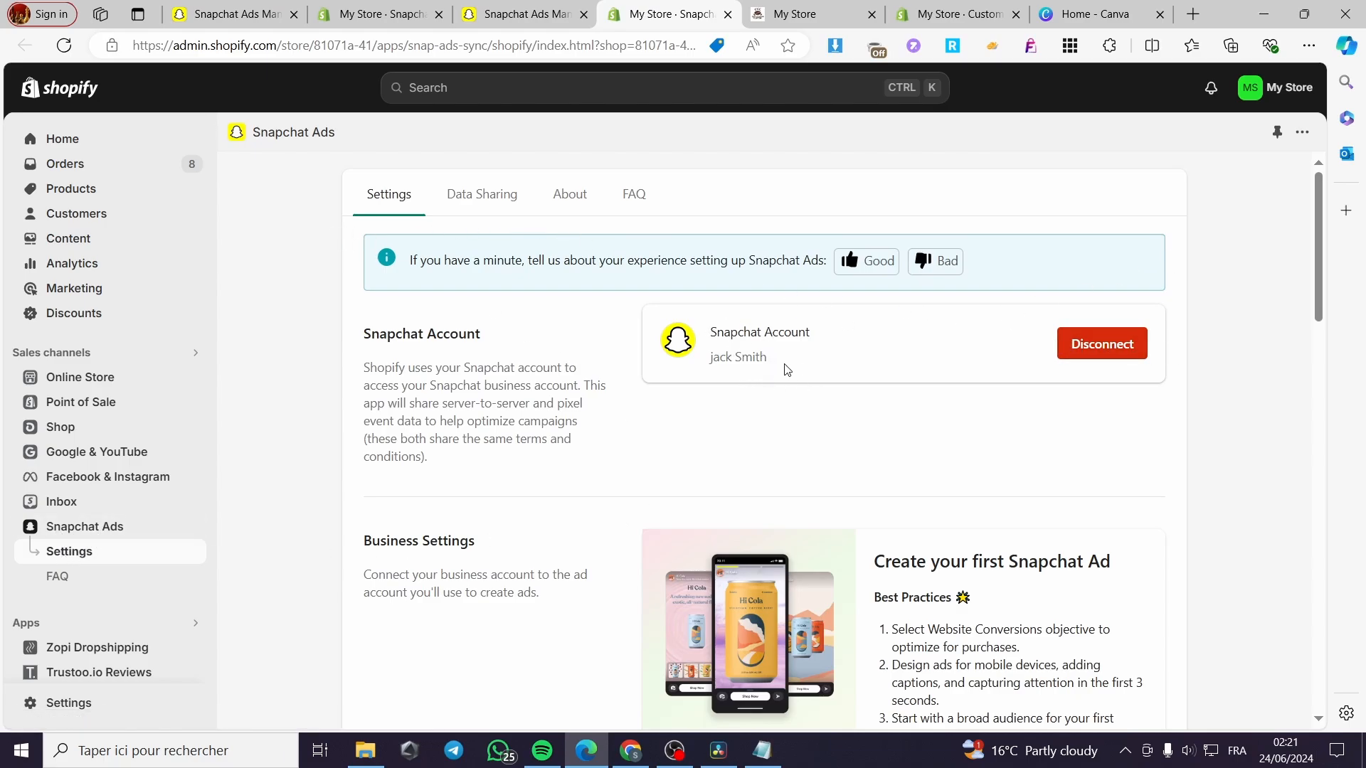
scroll(1173, 380, "down", 7)
scroll(1174, 384, "up", 4)
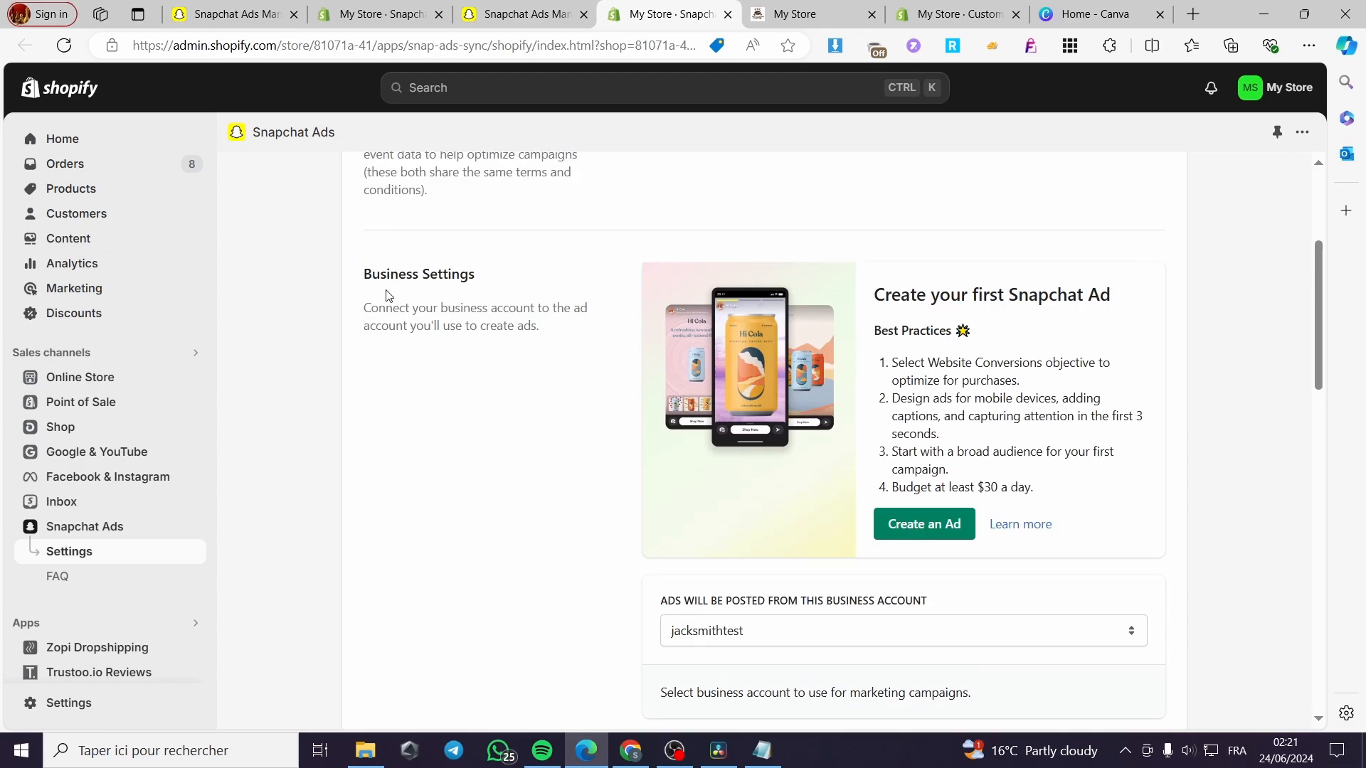
left_click(930, 532)
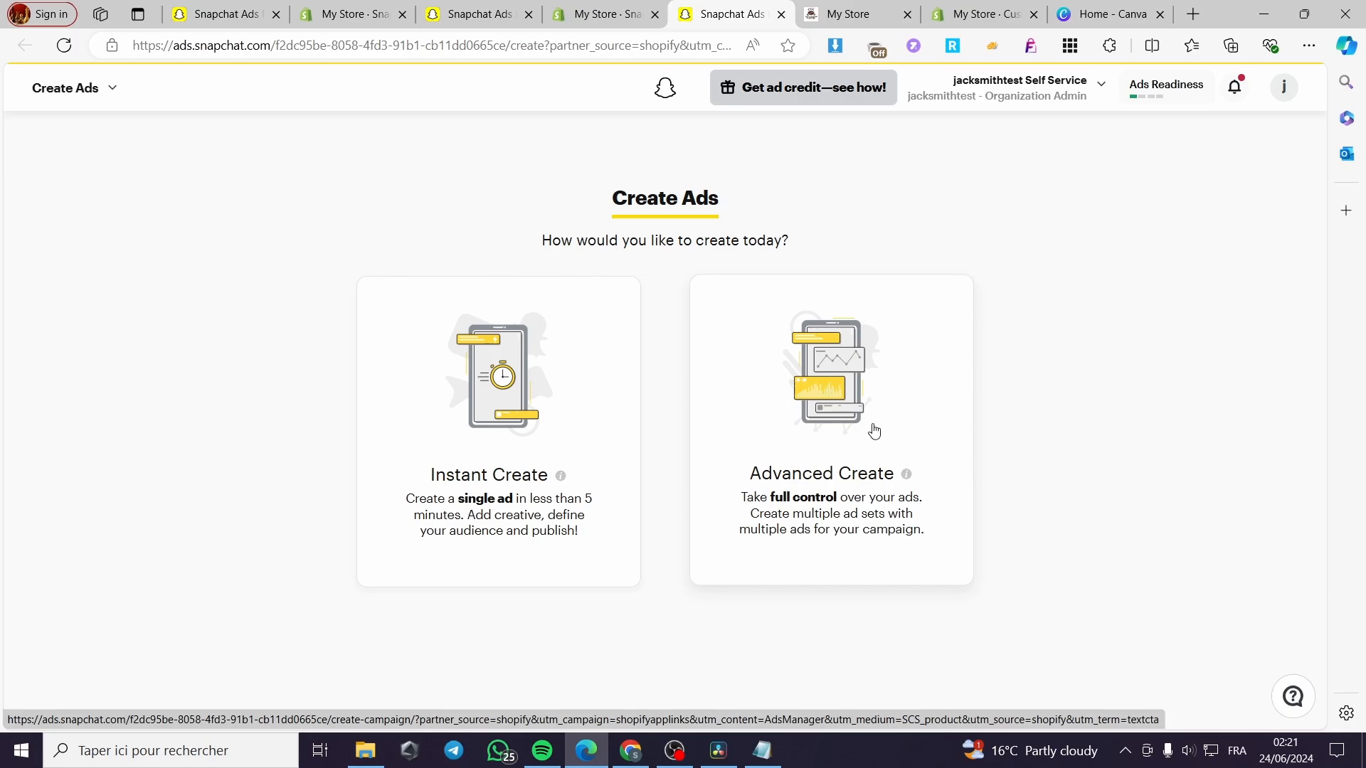
left_click(507, 427)
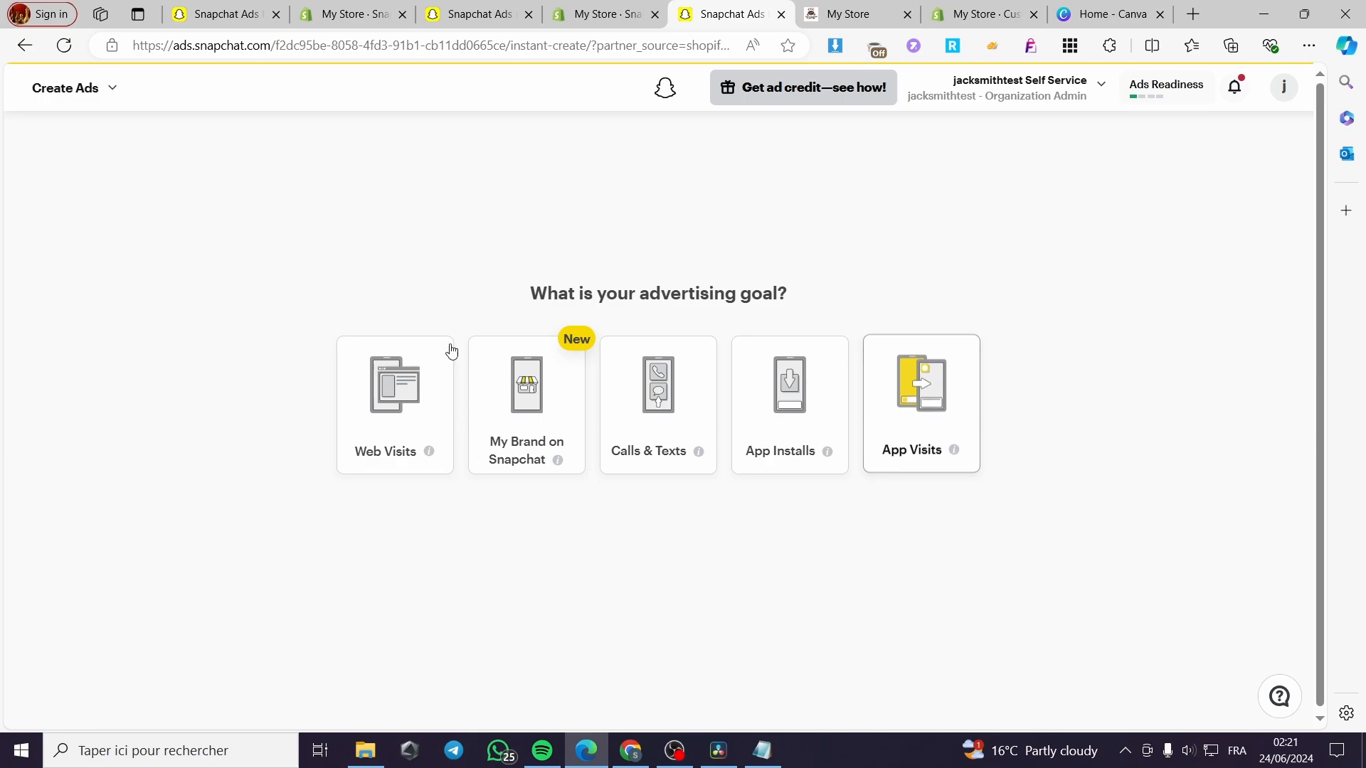
left_click(416, 403)
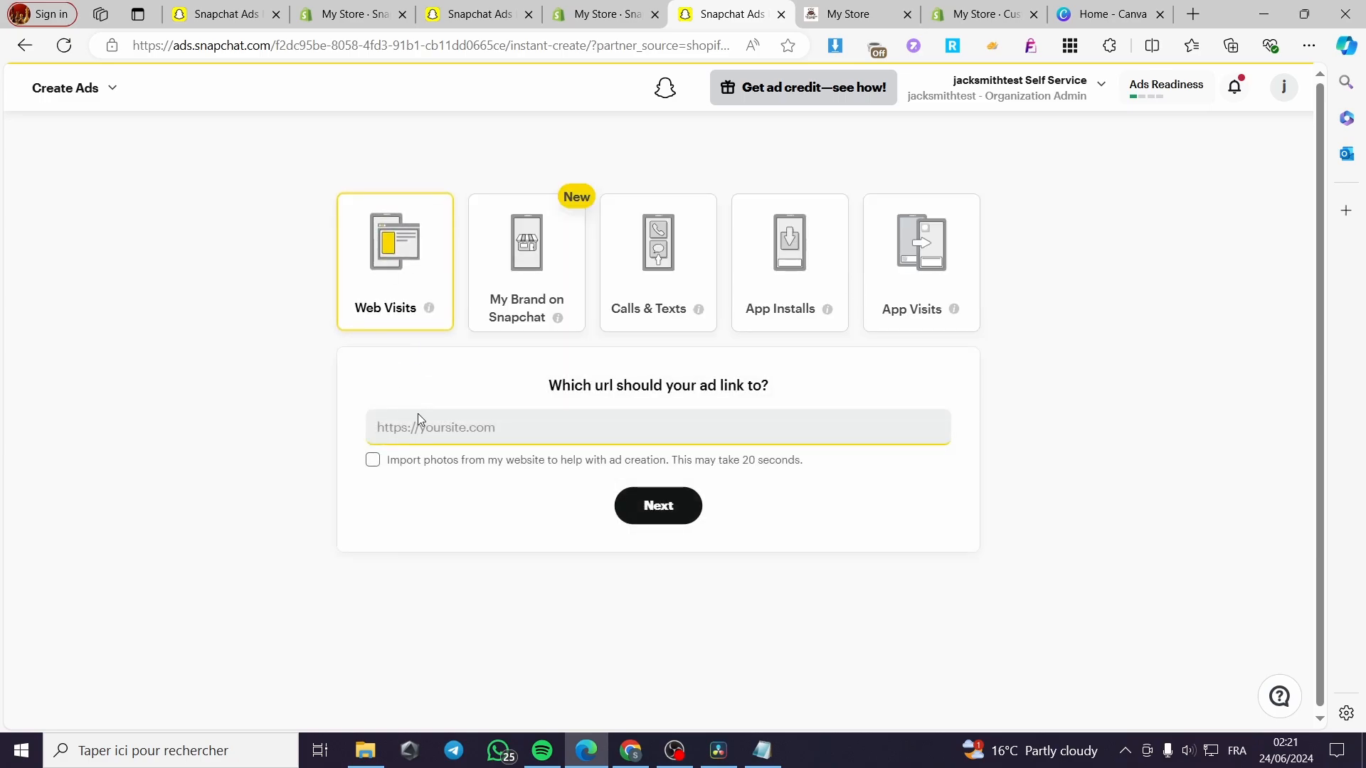
key("ctrl+v")
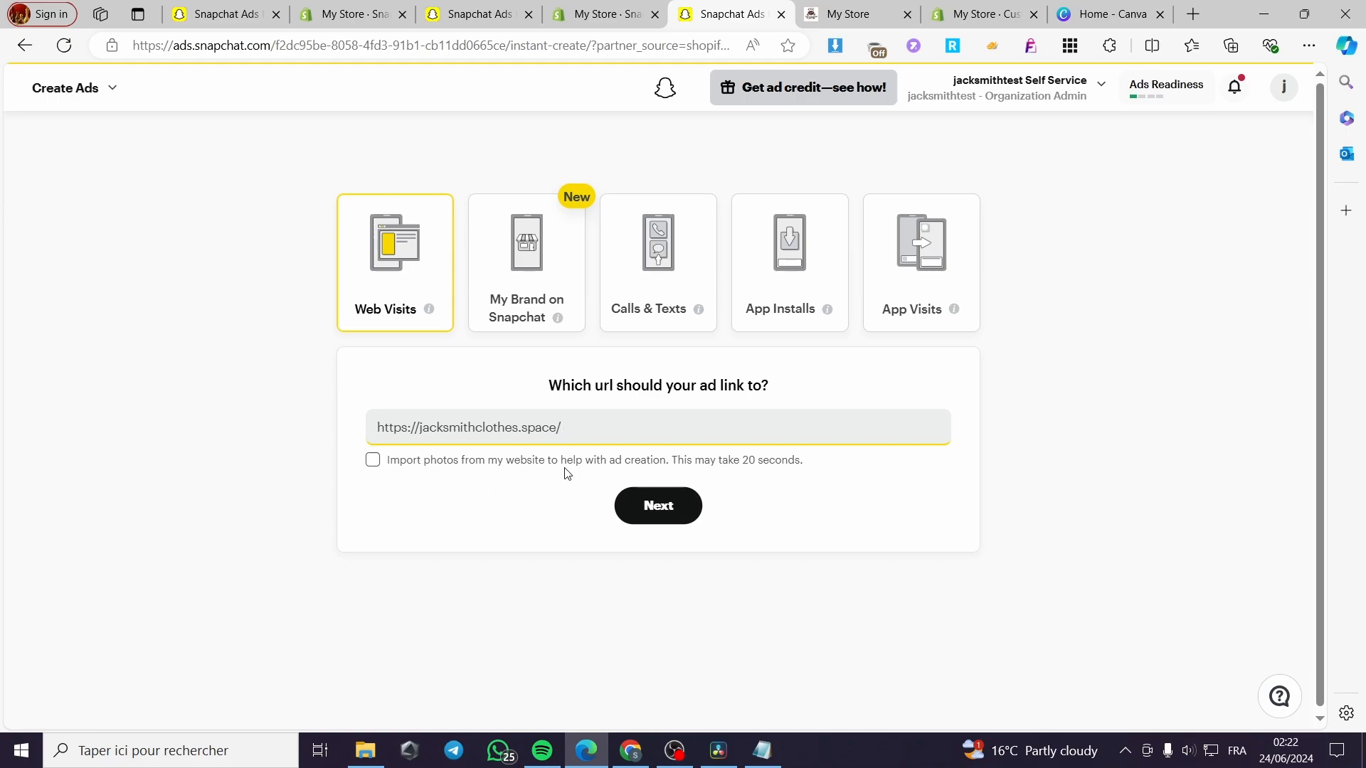
left_click(626, 470)
left_click(696, 509)
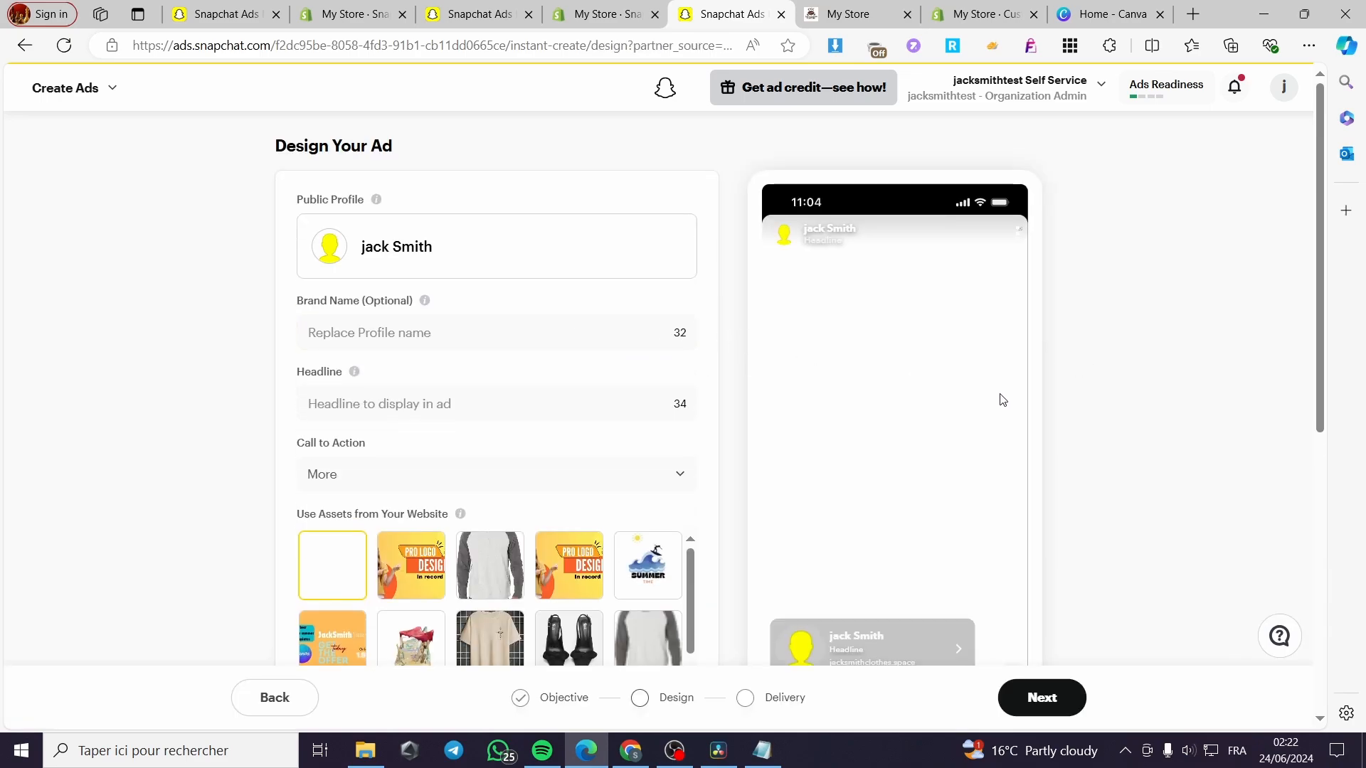
Use the website image of the light sweater with dark grey sleeves in the first row as the ad's asset
scroll(429, 530, "down", 6)
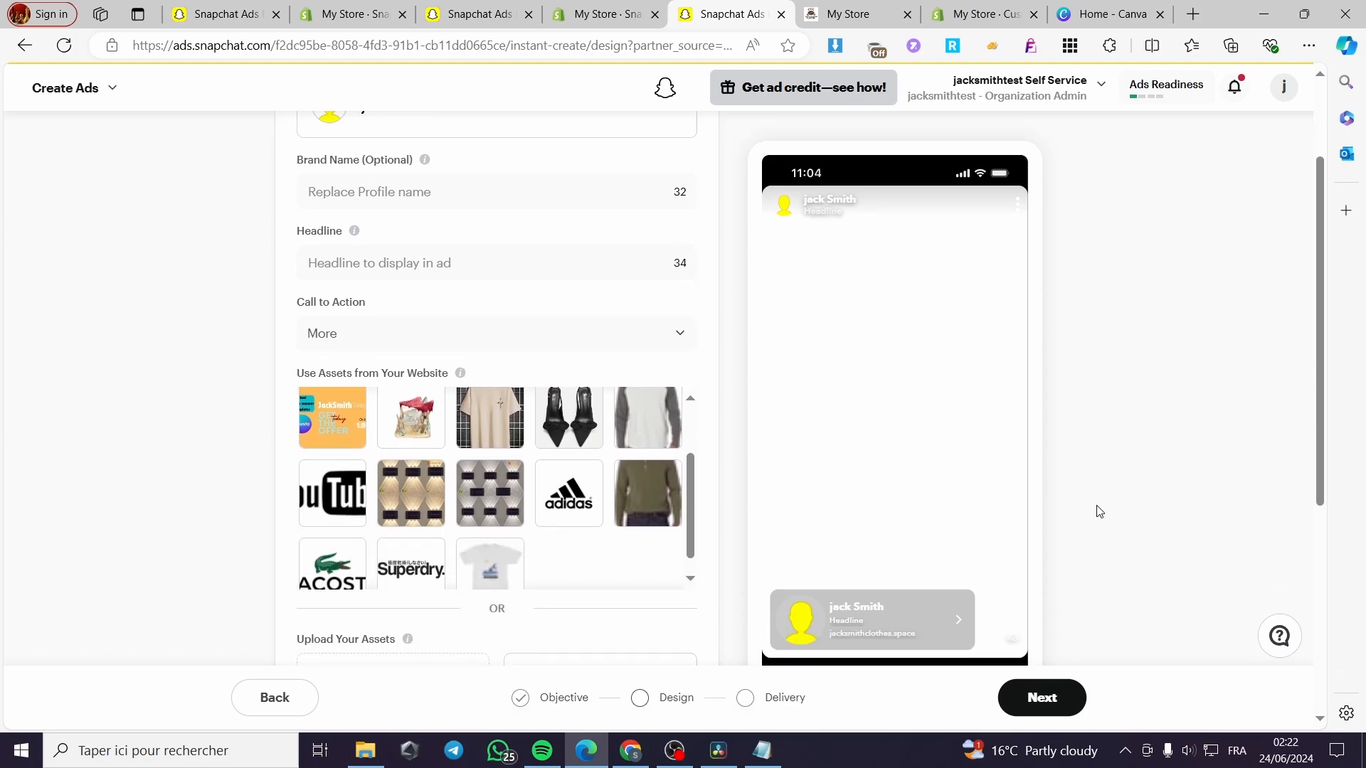
scroll(426, 490, "up", 3)
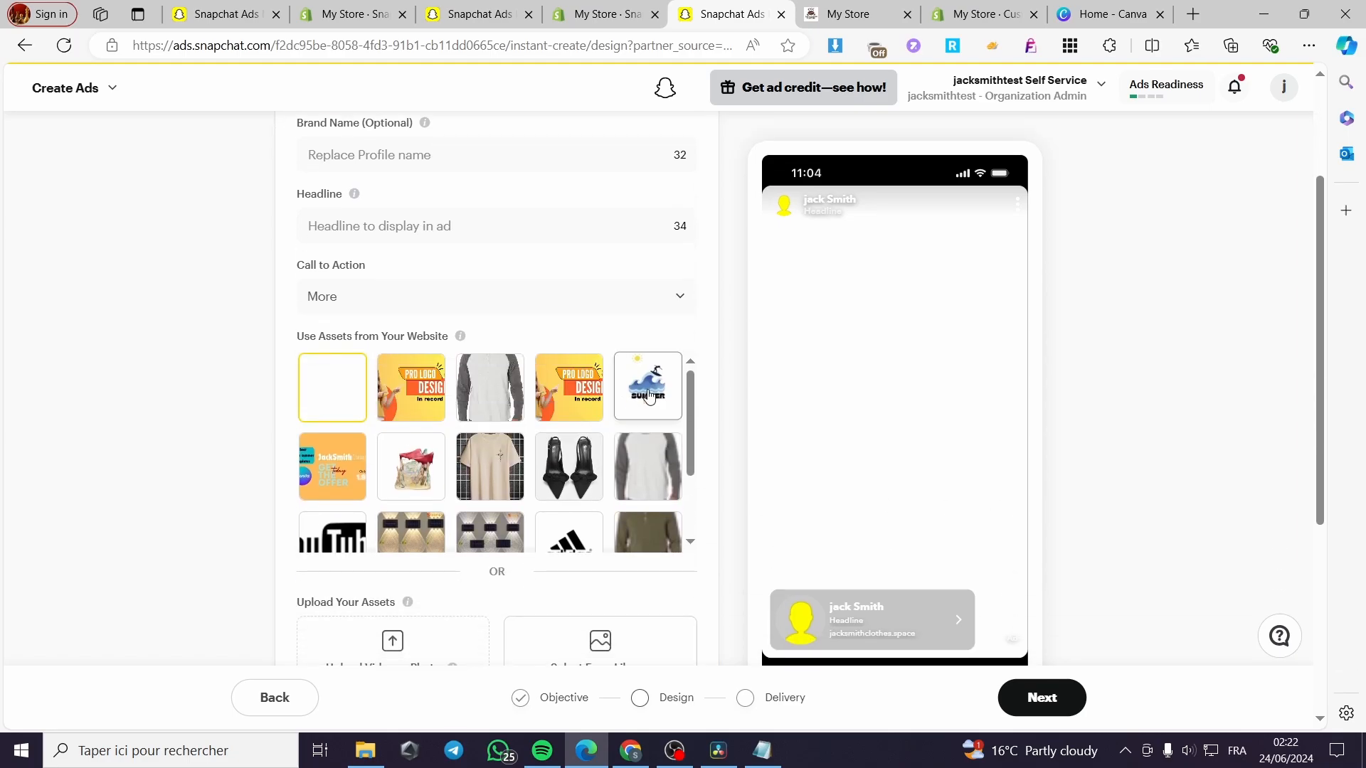
left_click(489, 387)
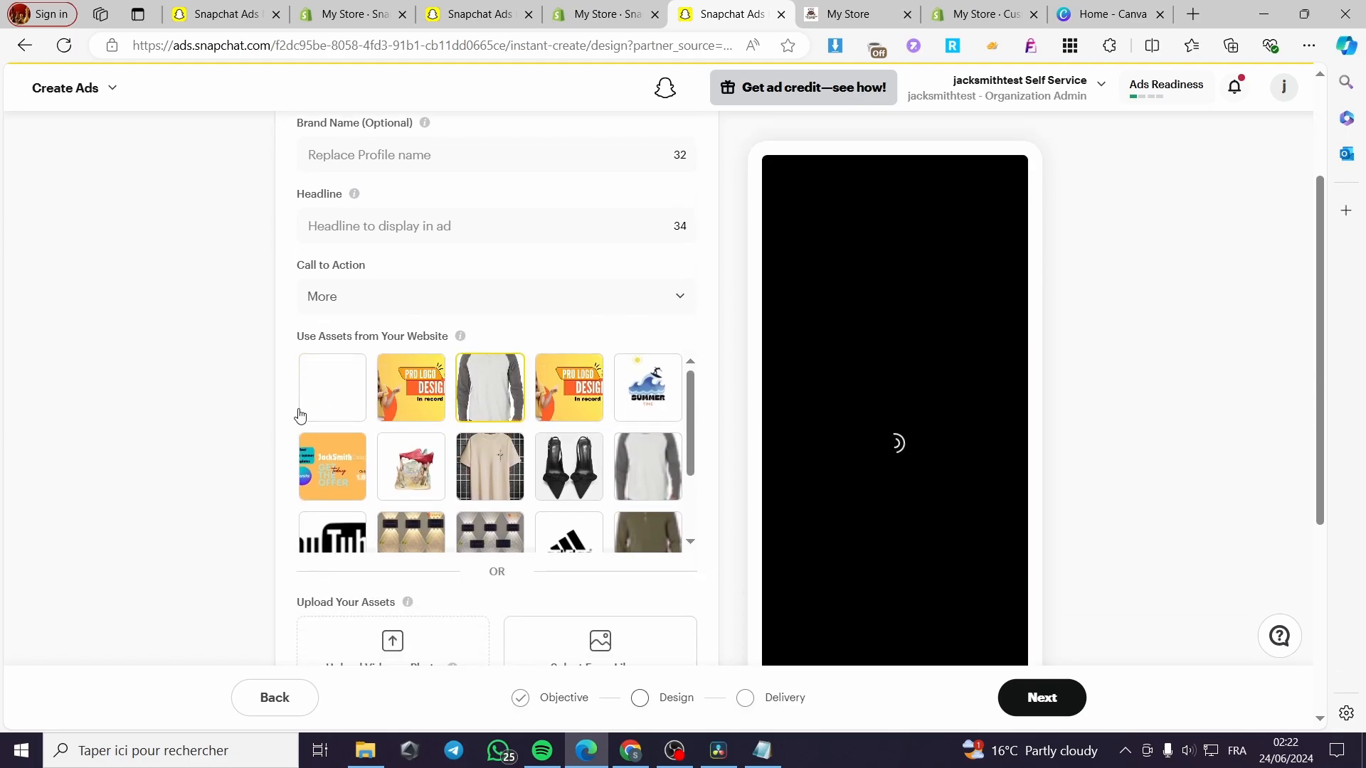
scroll(894, 467, "down", 1)
scroll(818, 426, "up", 3)
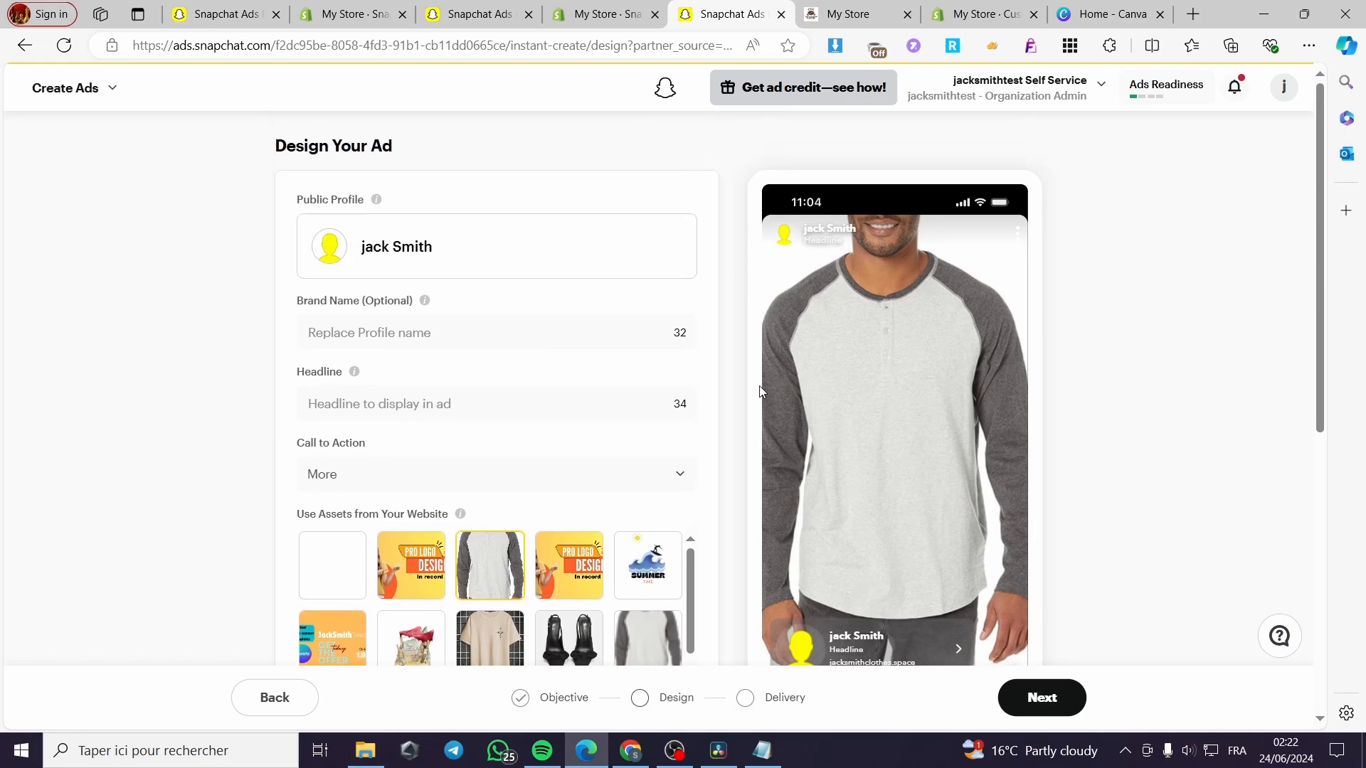
Set the ad's brand name to "Jacksmith" and its headline to "Top Quality Sweater"
left_click(352, 321)
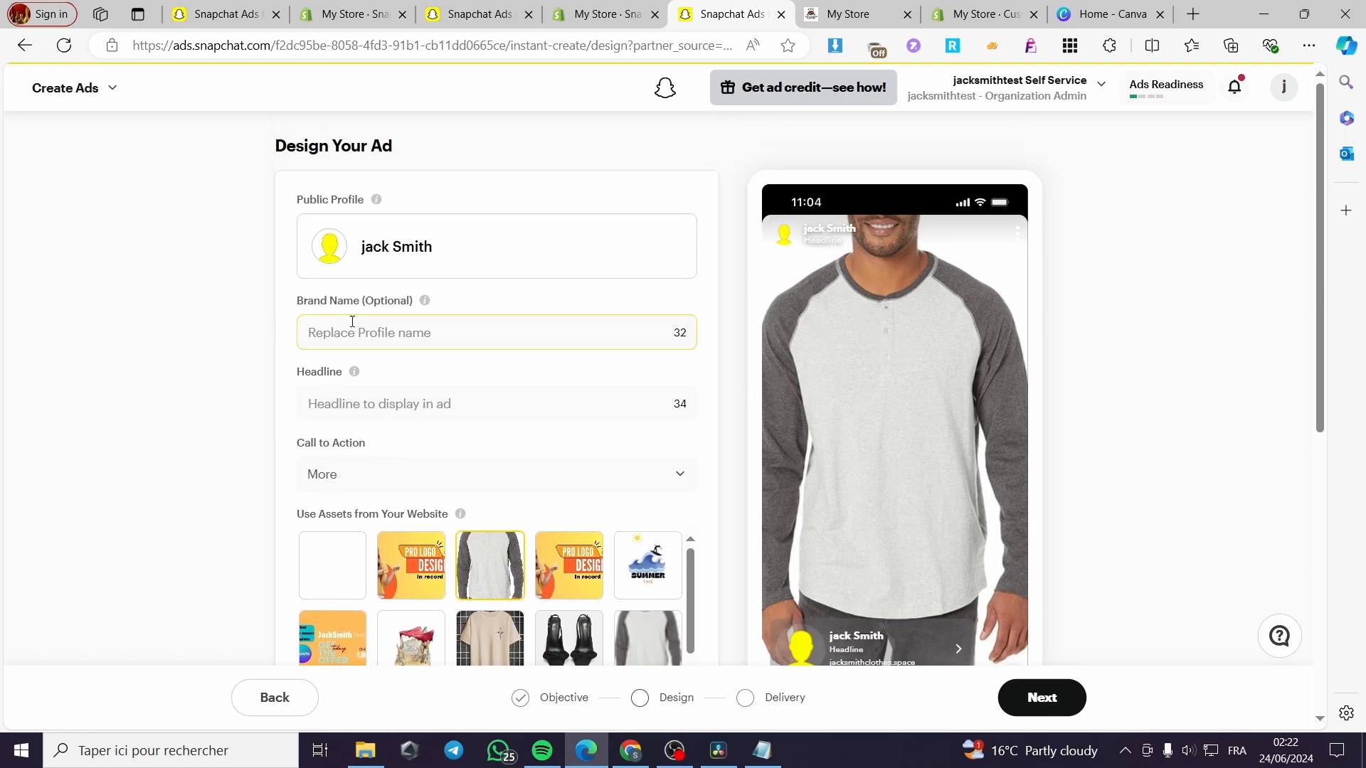
left_click(399, 332)
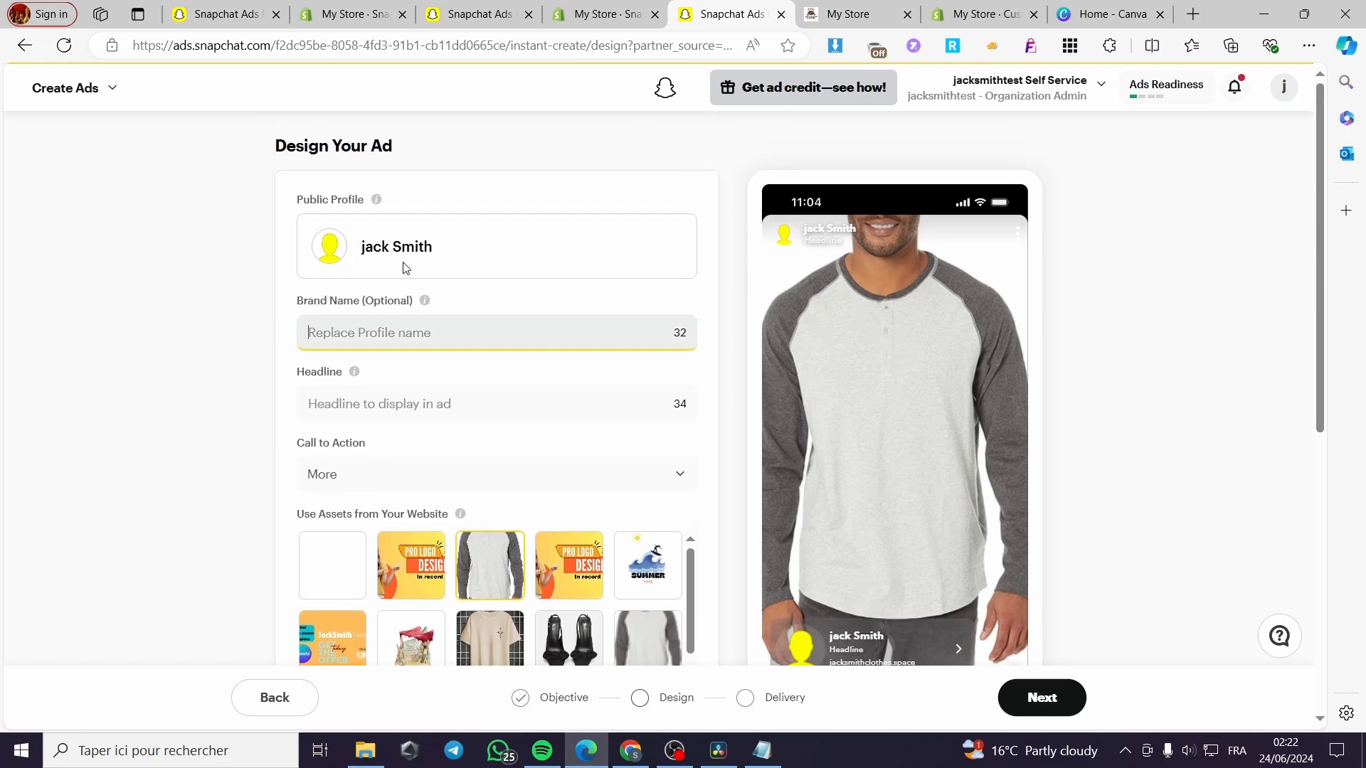
type("Jacksmith")
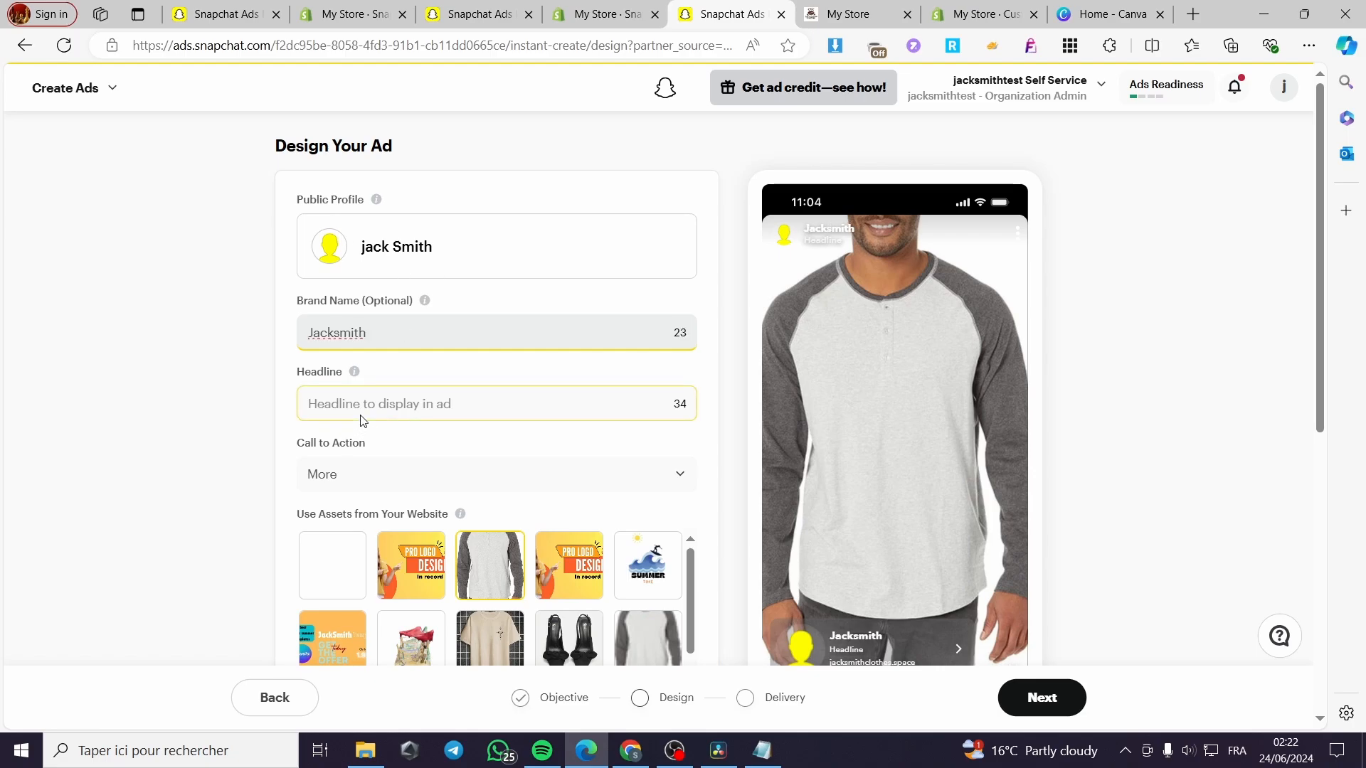
left_click(395, 411)
scroll(727, 463, "down", 1)
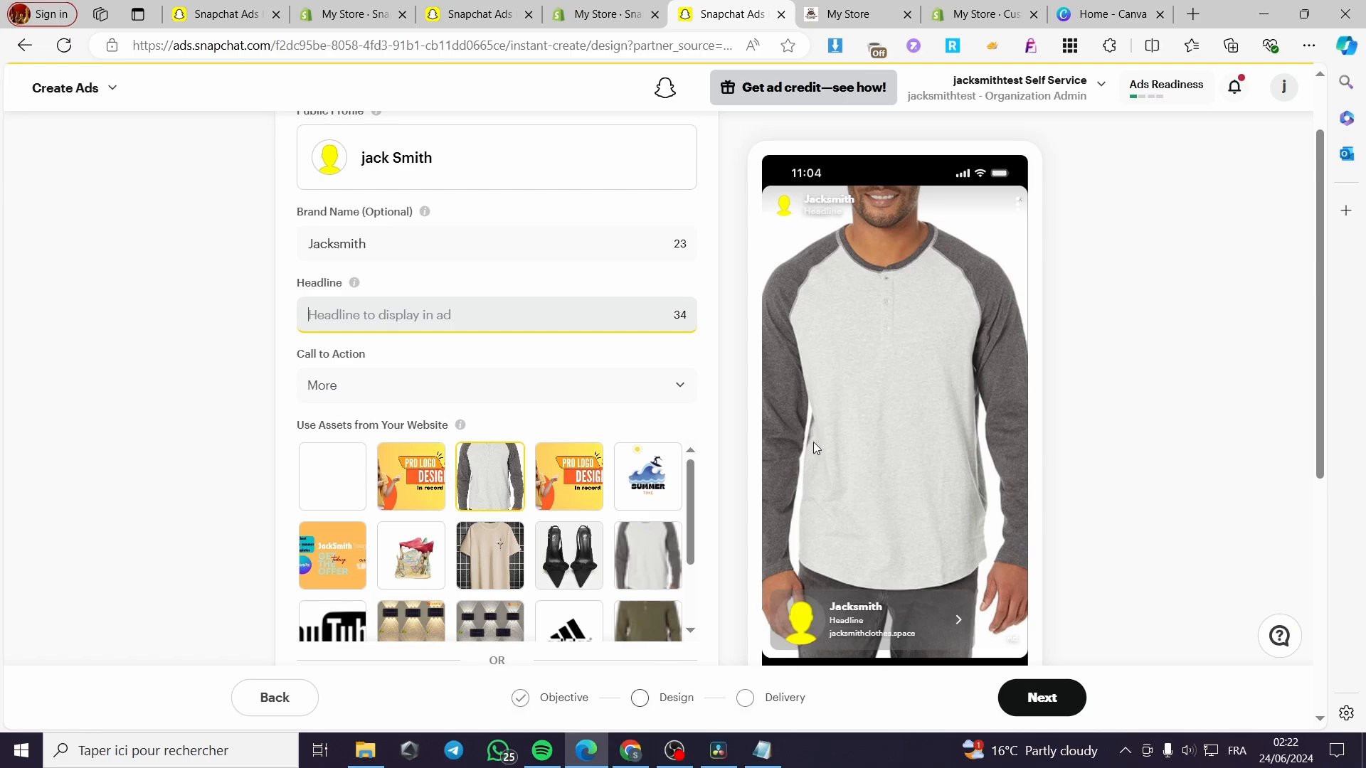
type("Top Q")
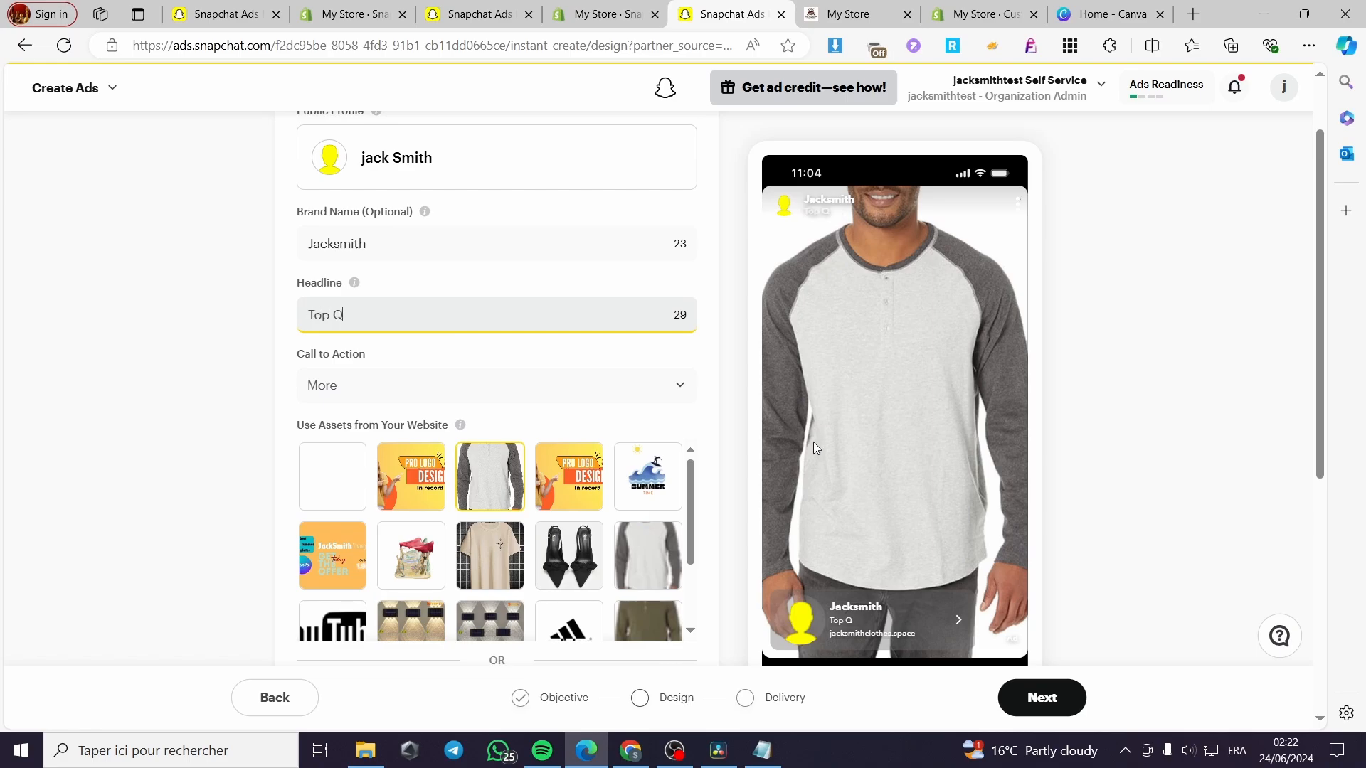
type("uality Sweater")
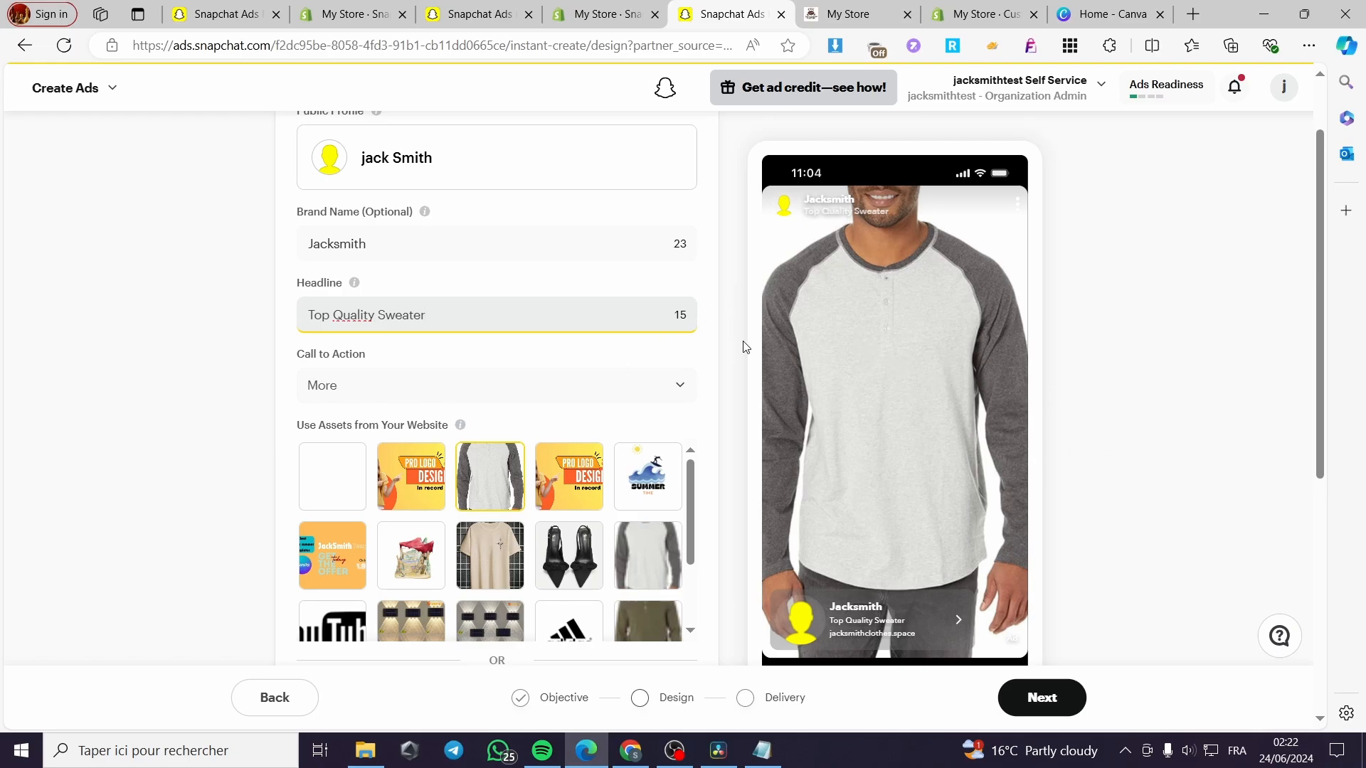
scroll(607, 461, "up", 1)
scroll(1199, 562, "down", 1)
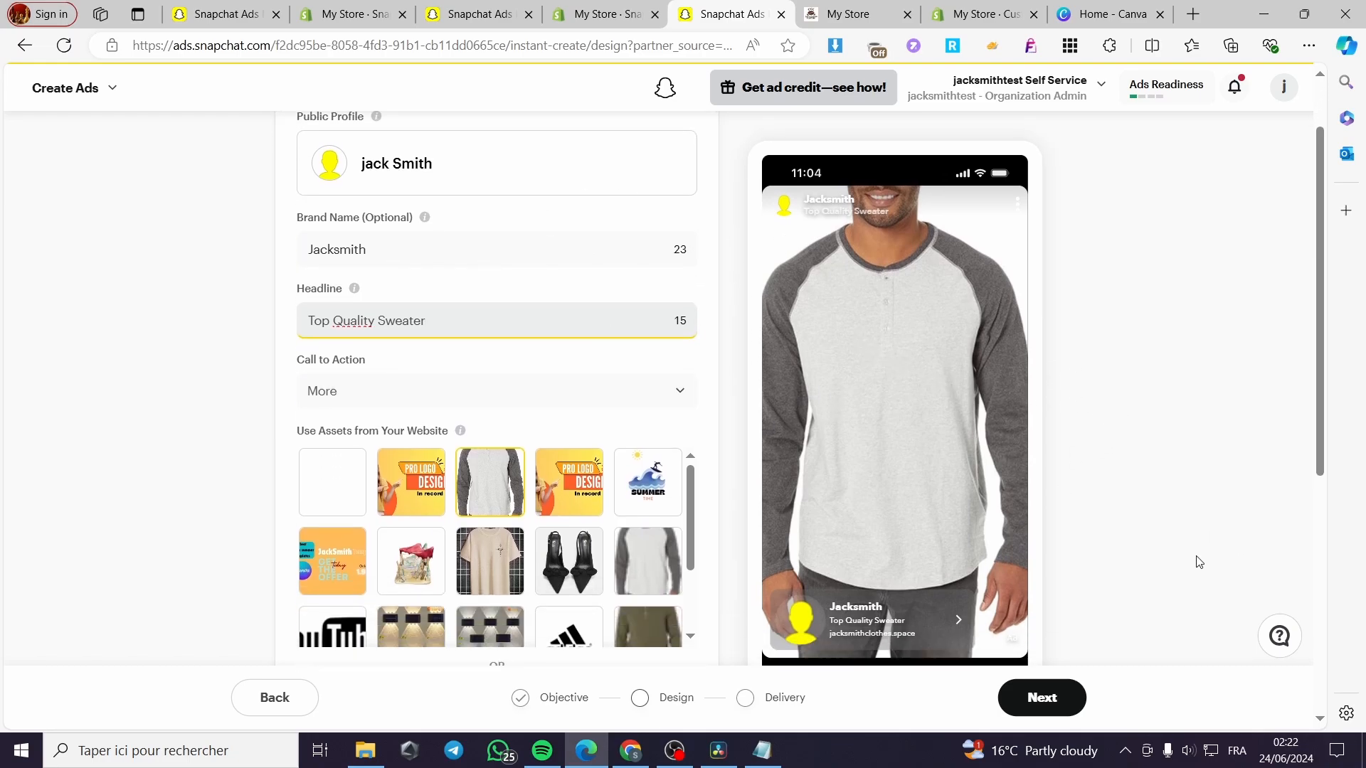
scroll(911, 541, "down", 2)
scroll(952, 532, "up", 2)
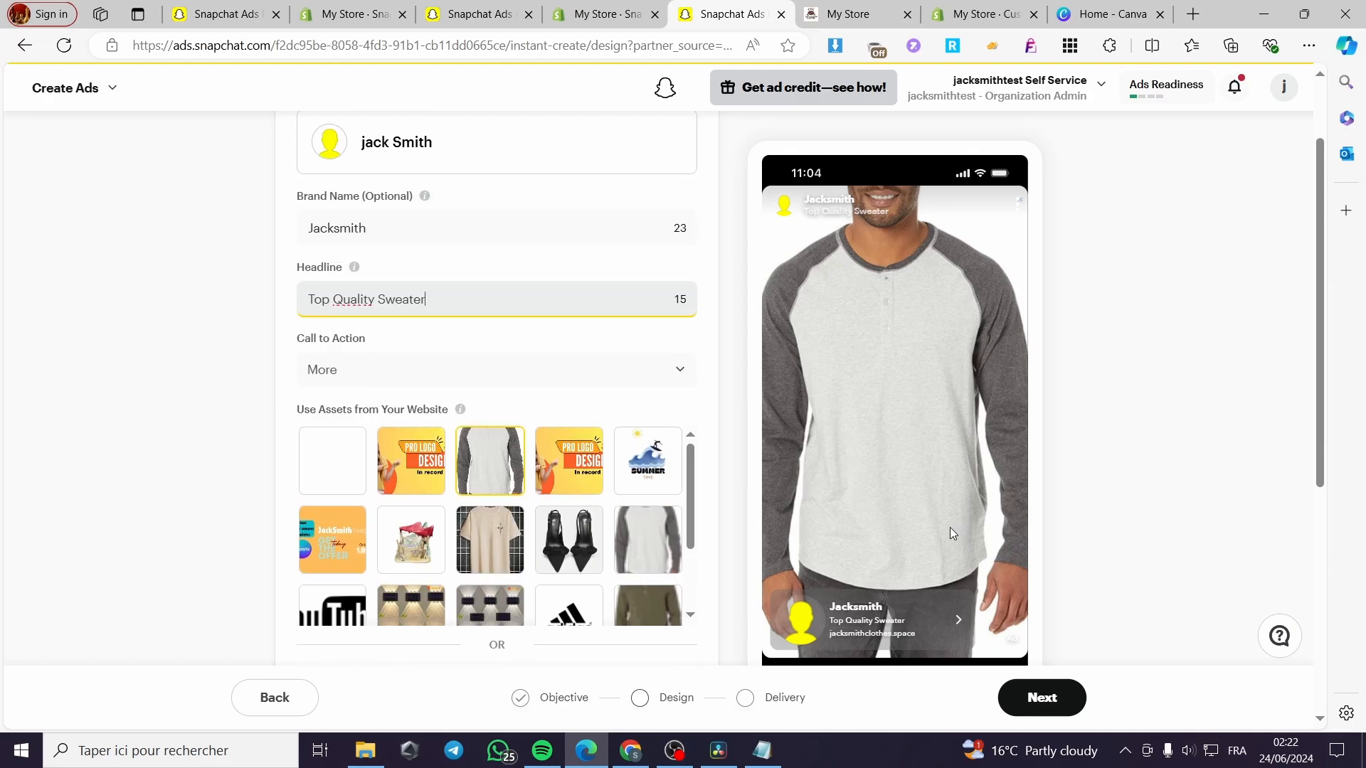
Set the ad's call to action to Order Now
scroll(950, 527, "up", 1)
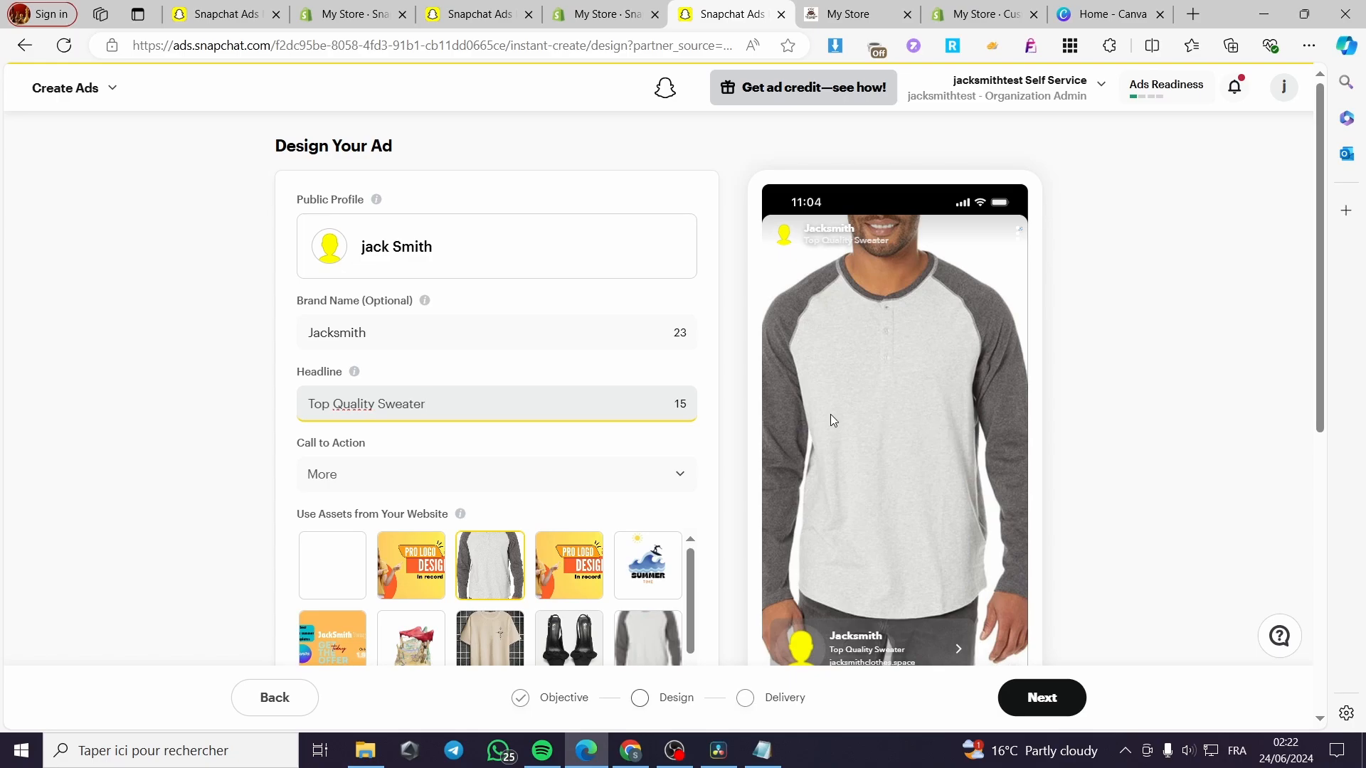
left_click(441, 484)
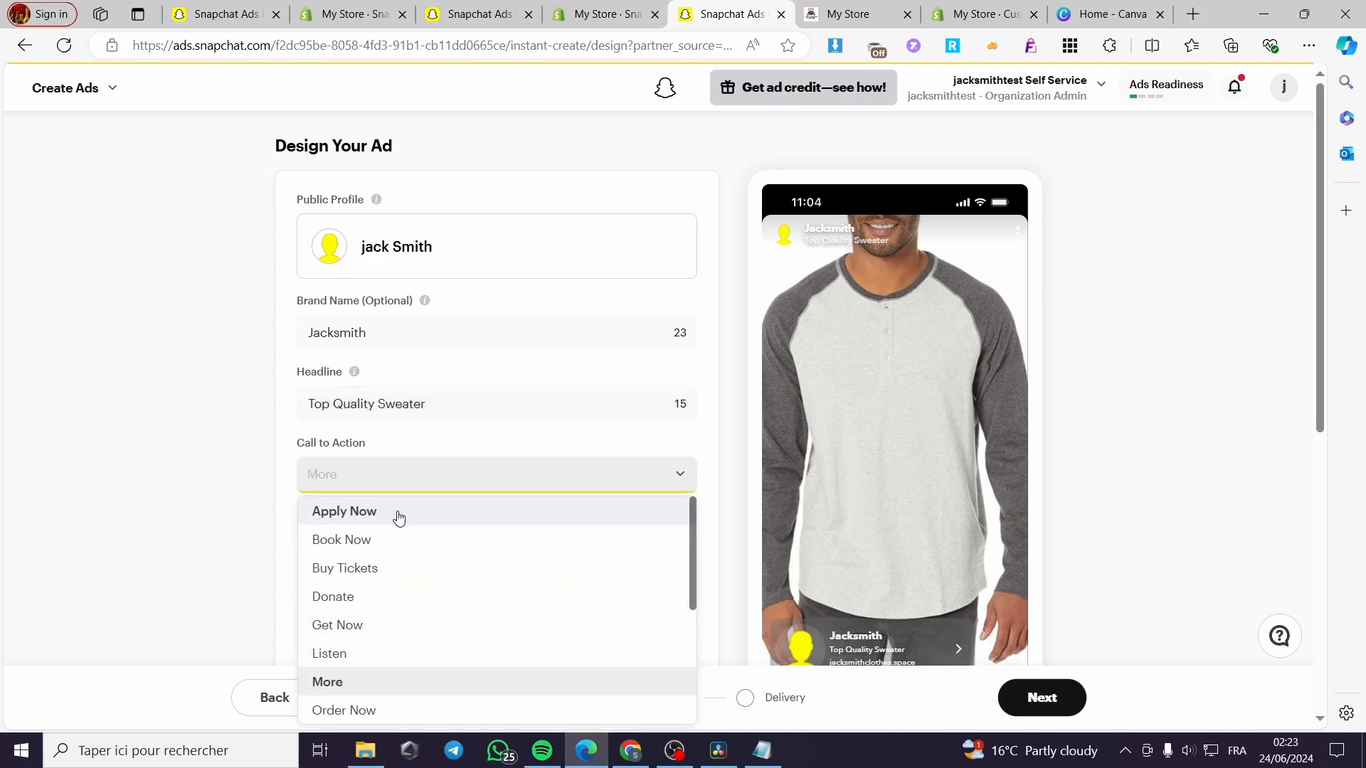
scroll(413, 549, "down", 2)
scroll(437, 576, "up", 2)
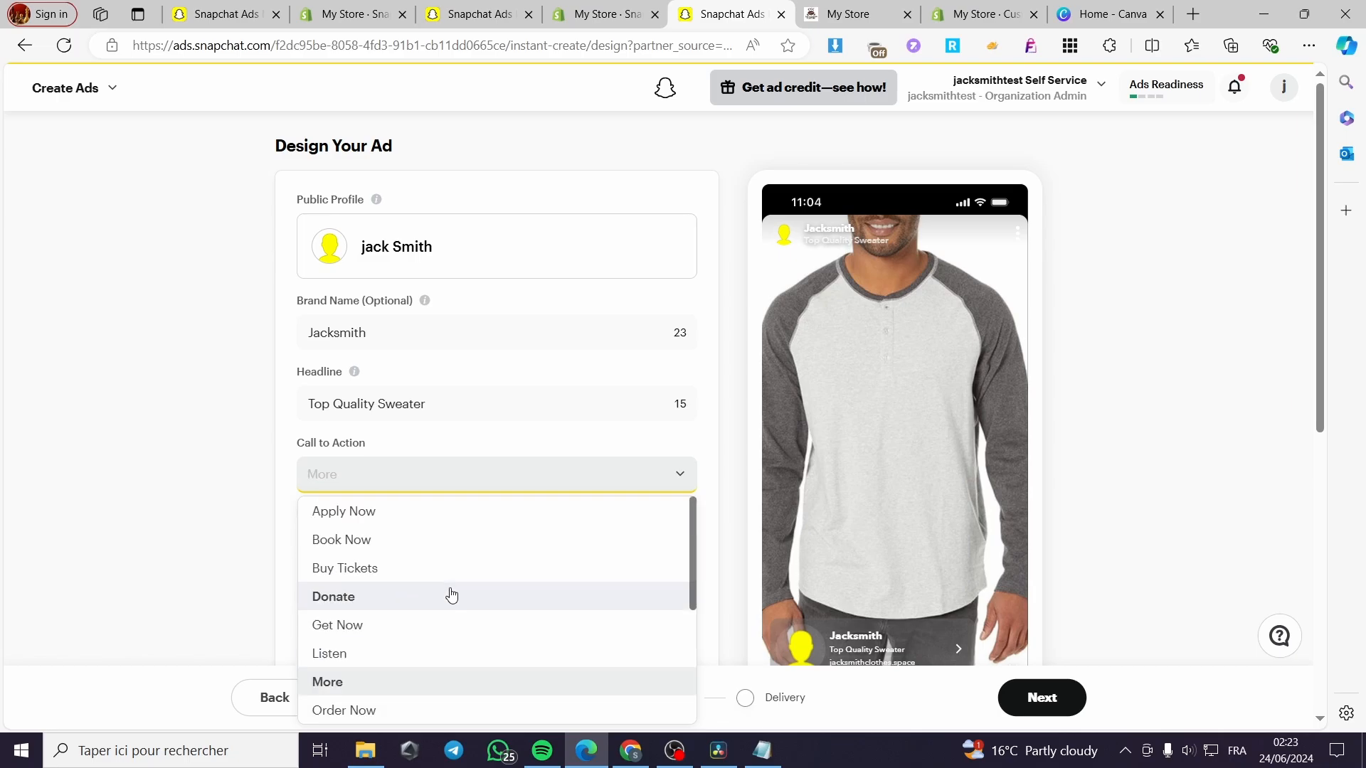
left_click_drag(694, 525, 692, 564)
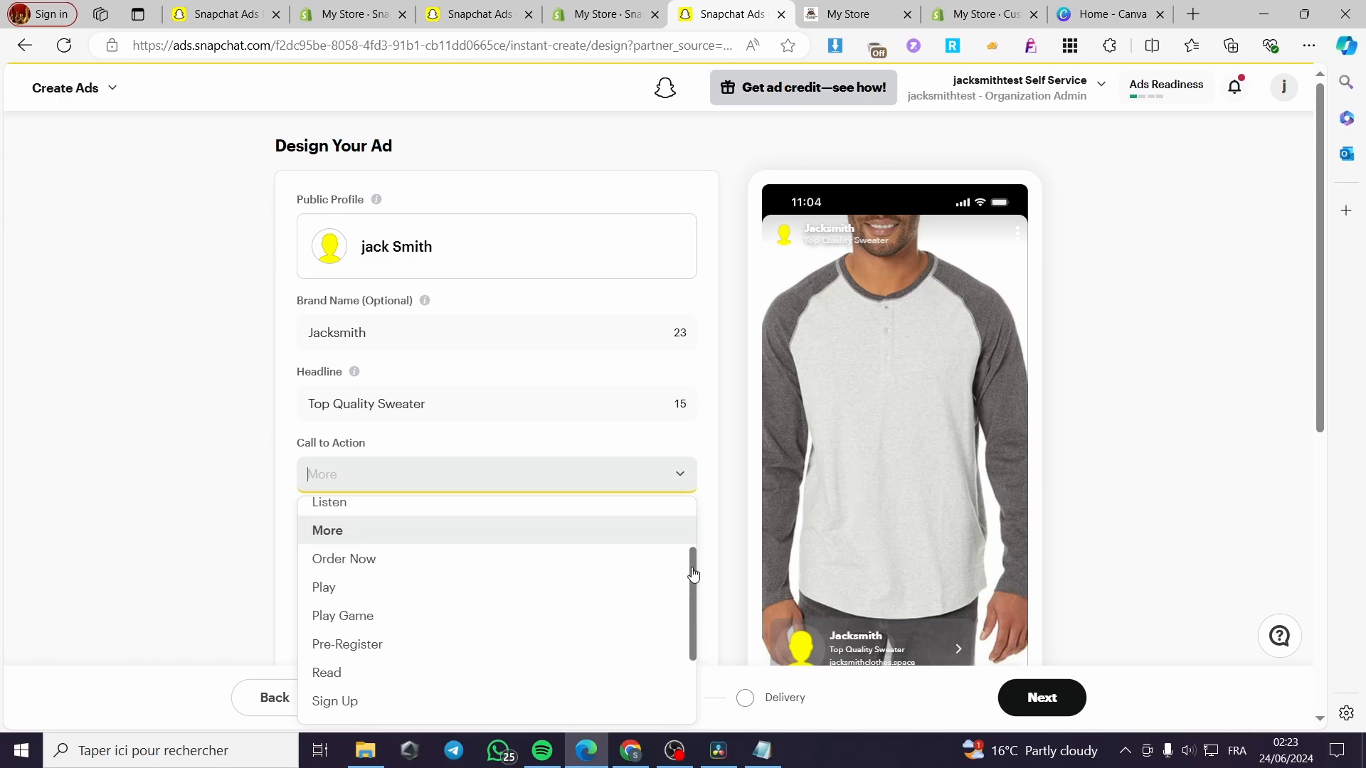
left_click(353, 578)
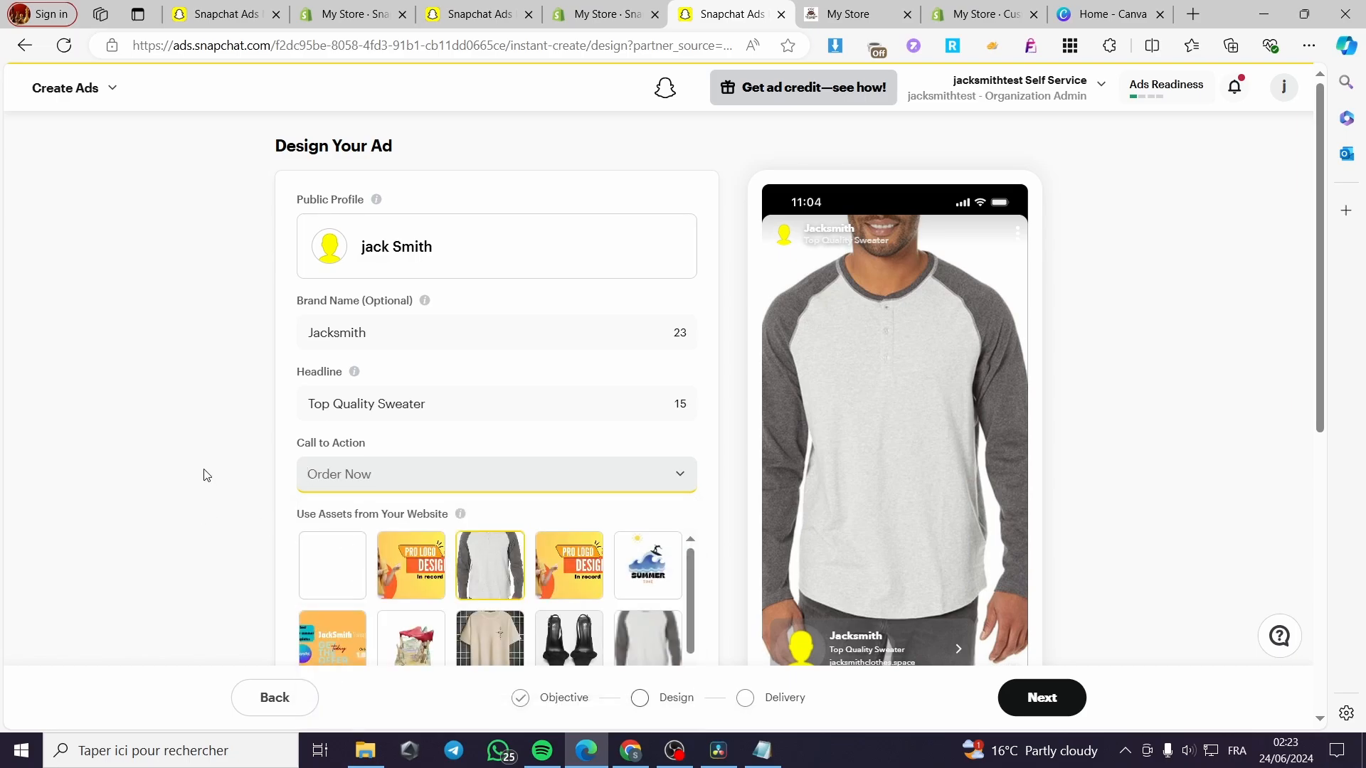
Try several ad templates and choose the sixth one, with the text lines above the image
scroll(171, 472, "down", 6)
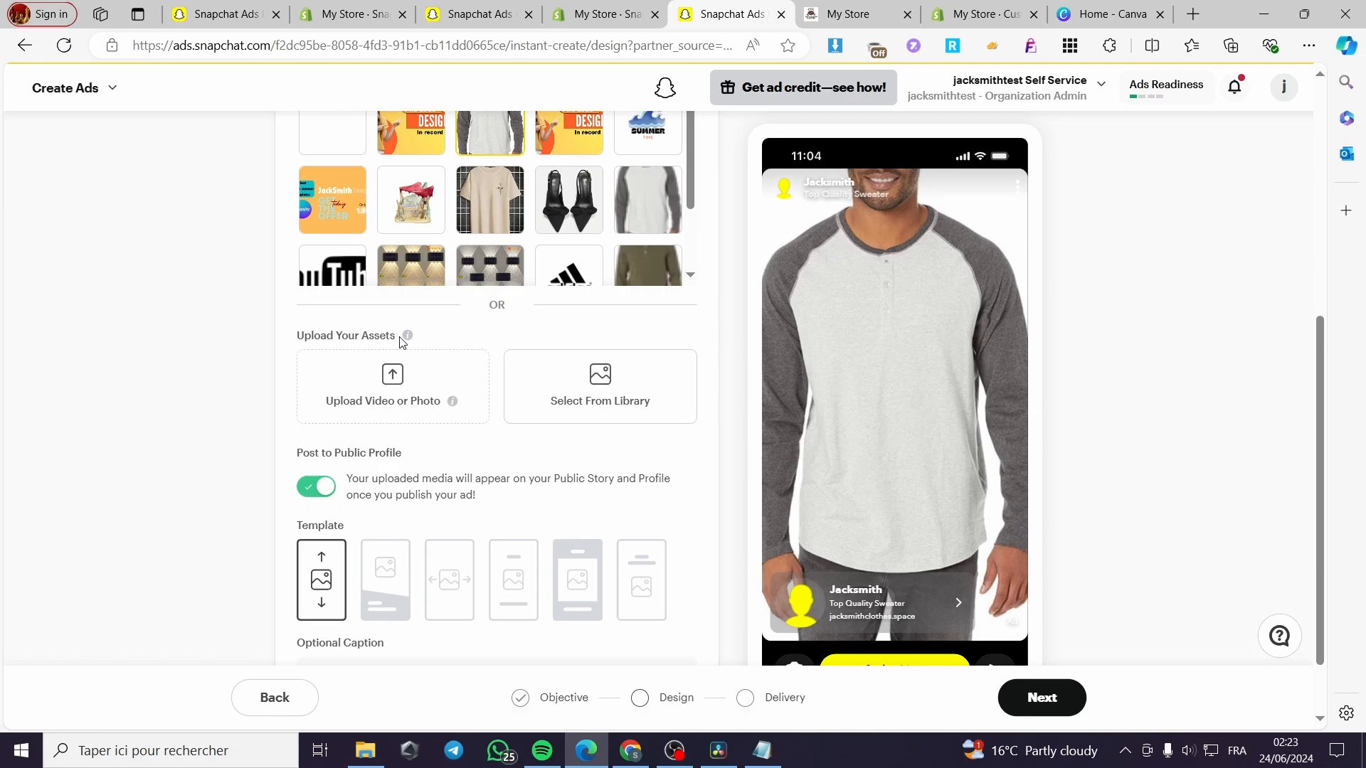
scroll(489, 237, "up", 1)
scroll(620, 303, "down", 2)
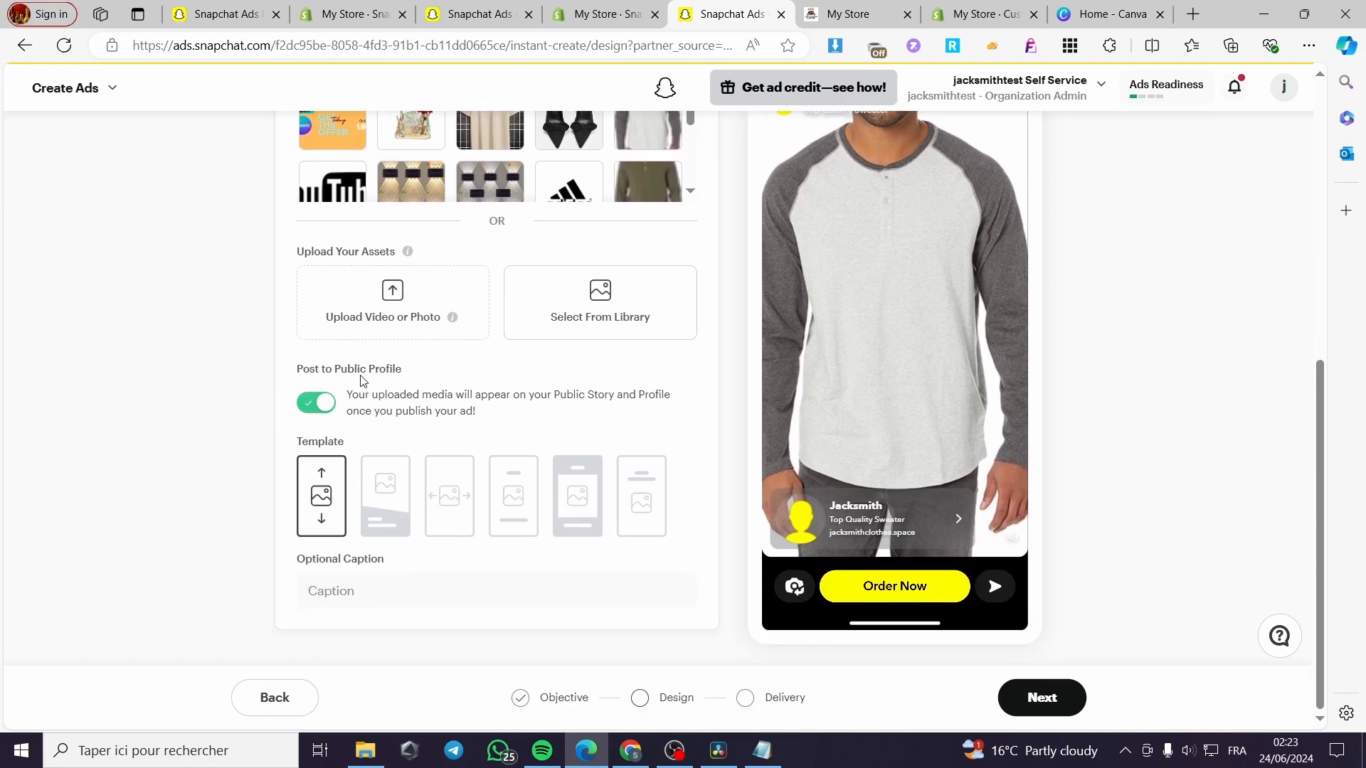
left_click(385, 496)
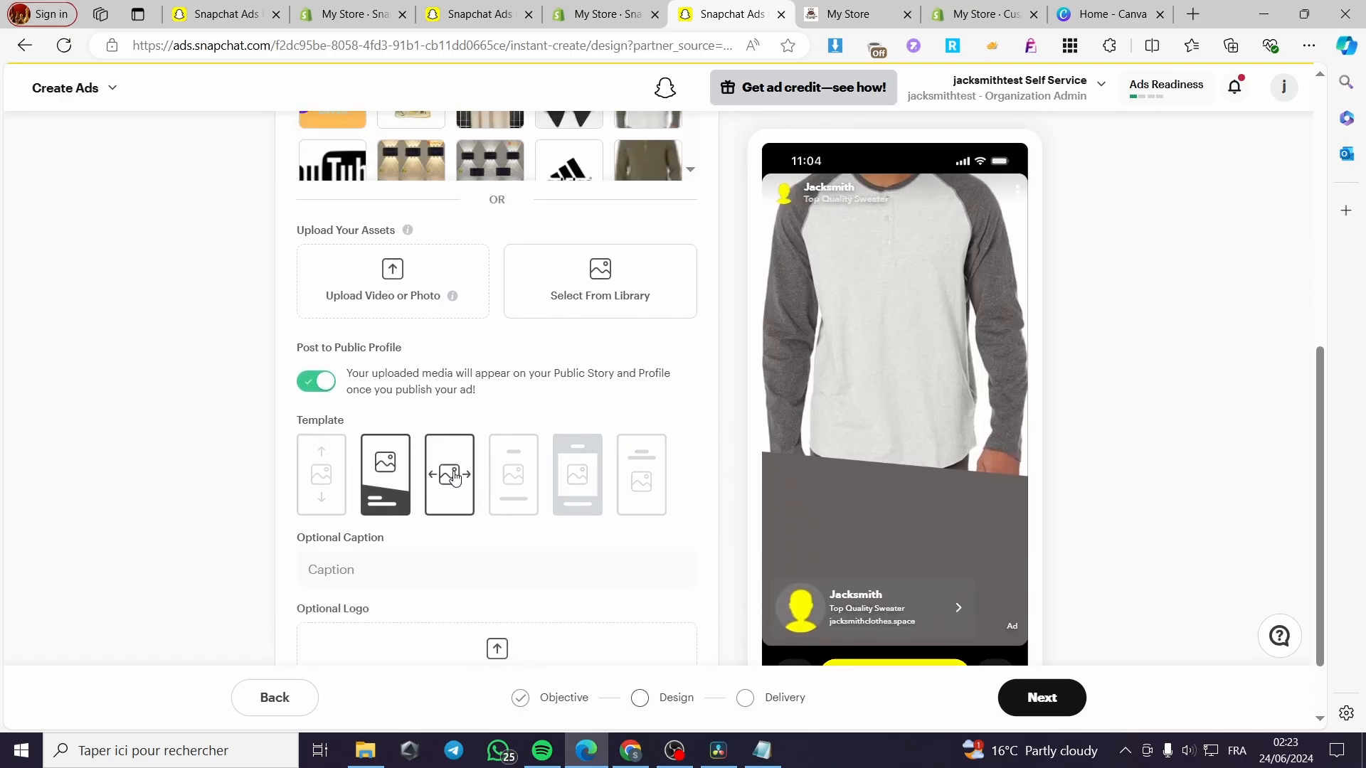
left_click(449, 474)
left_click(580, 392)
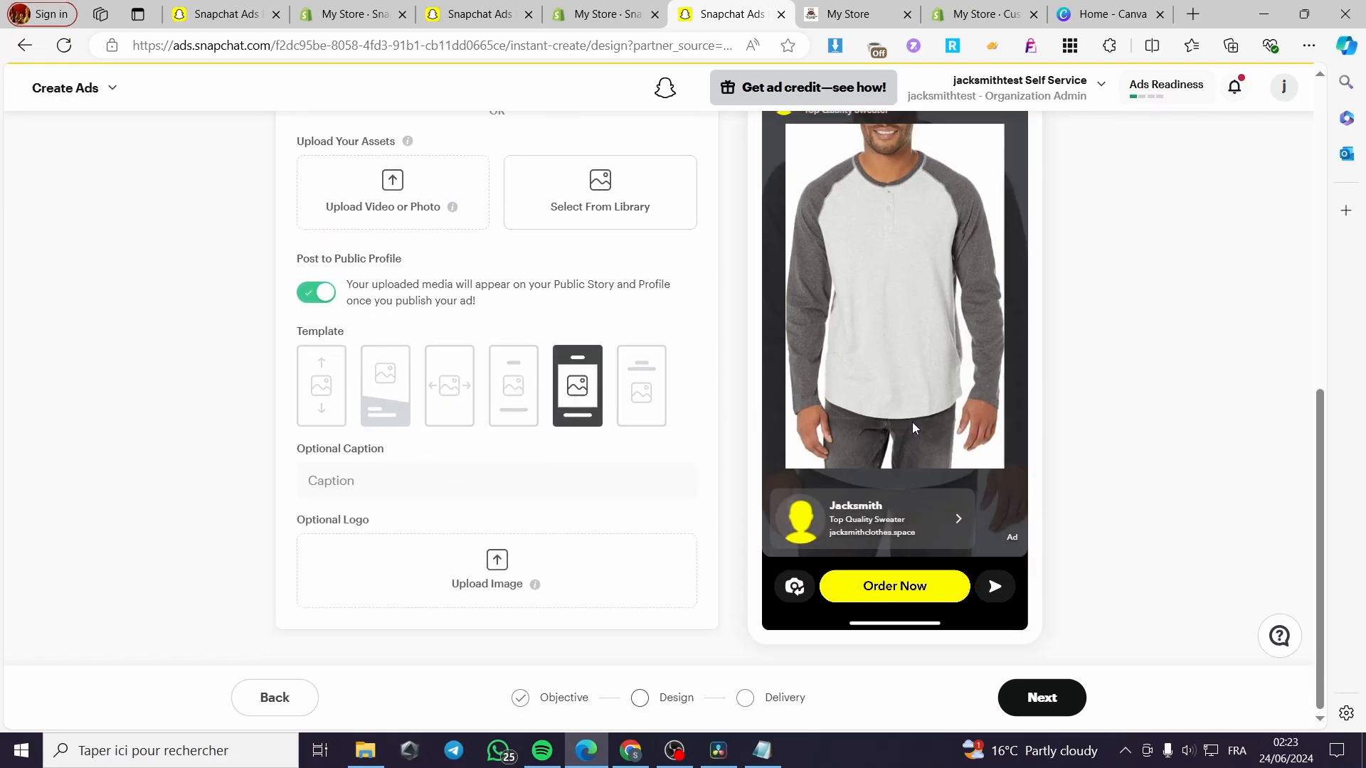
left_click(640, 564)
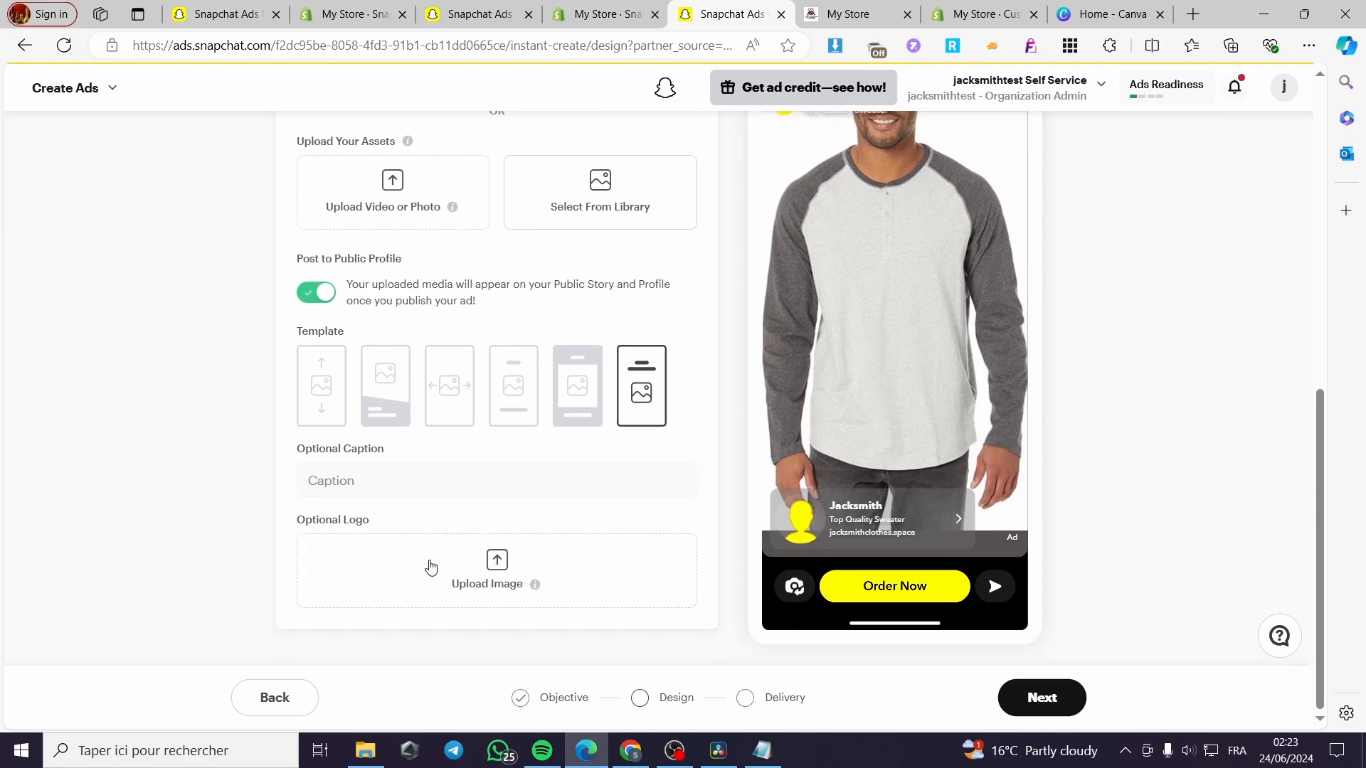
Set the ad's optional caption to "Sweater" and continue to the delivery settings
left_click(314, 473)
left_click(352, 475)
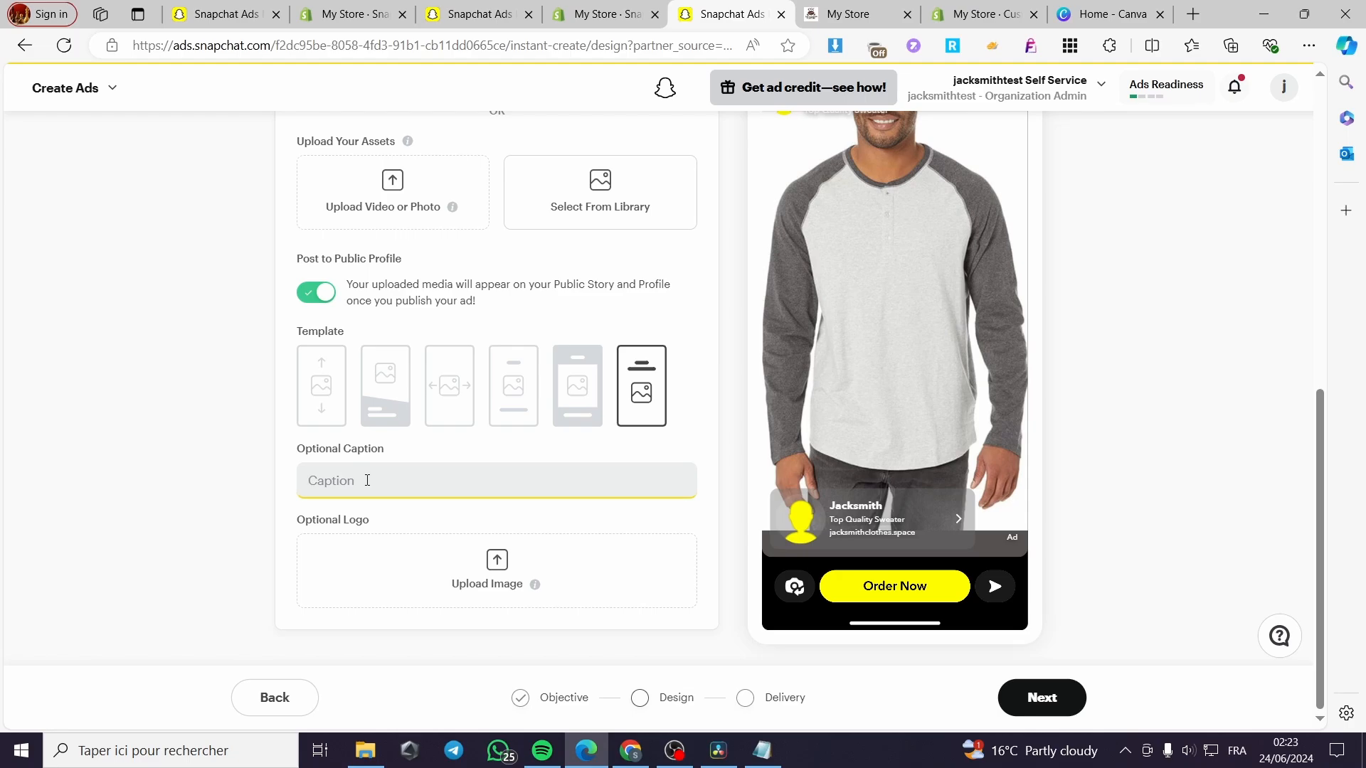
type("Sw")
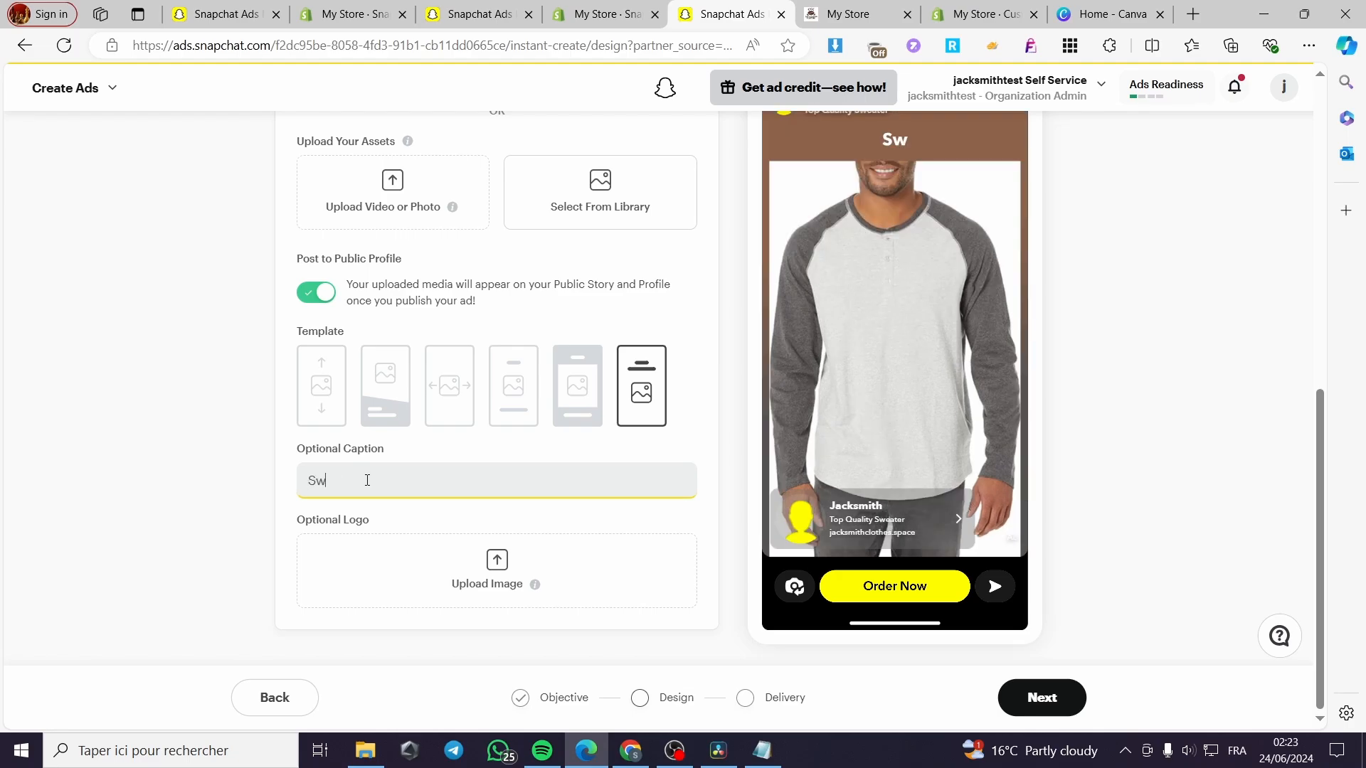
type("eater")
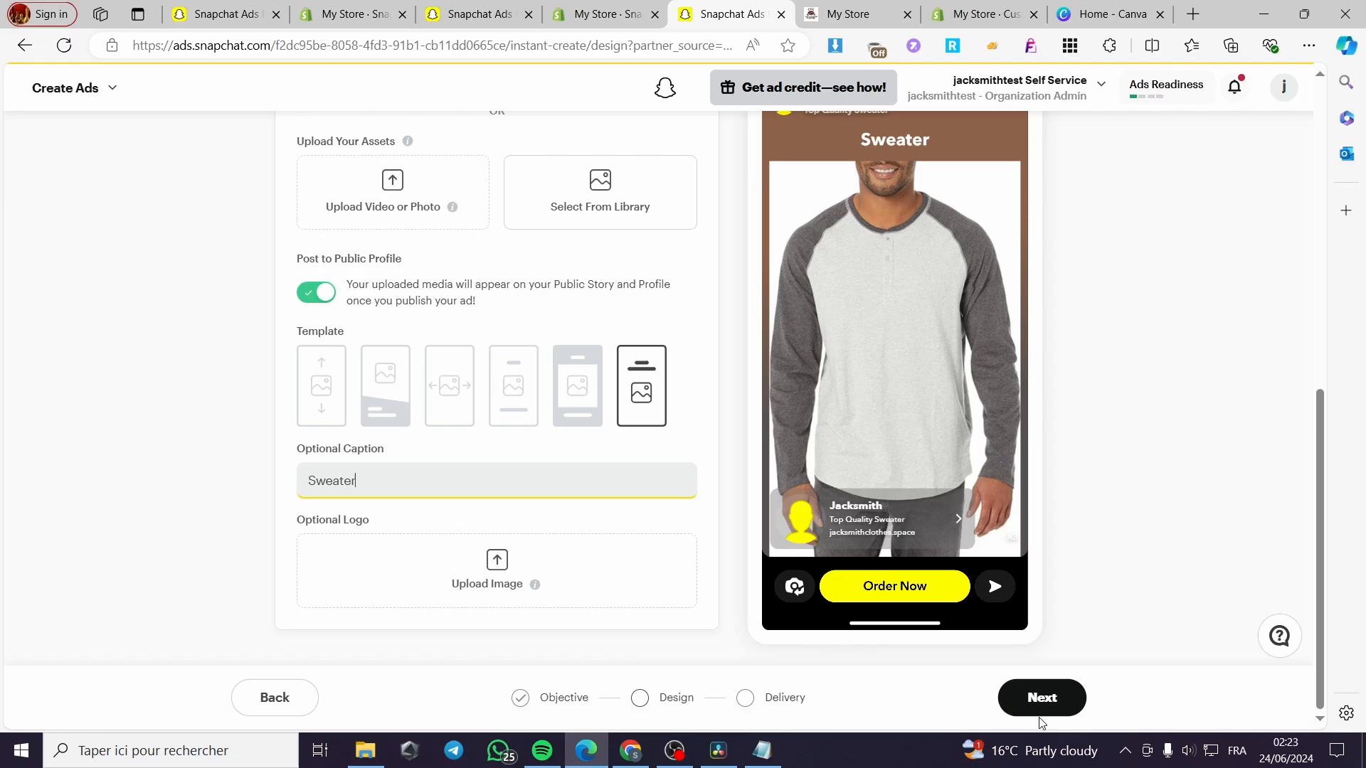
left_click(1049, 698)
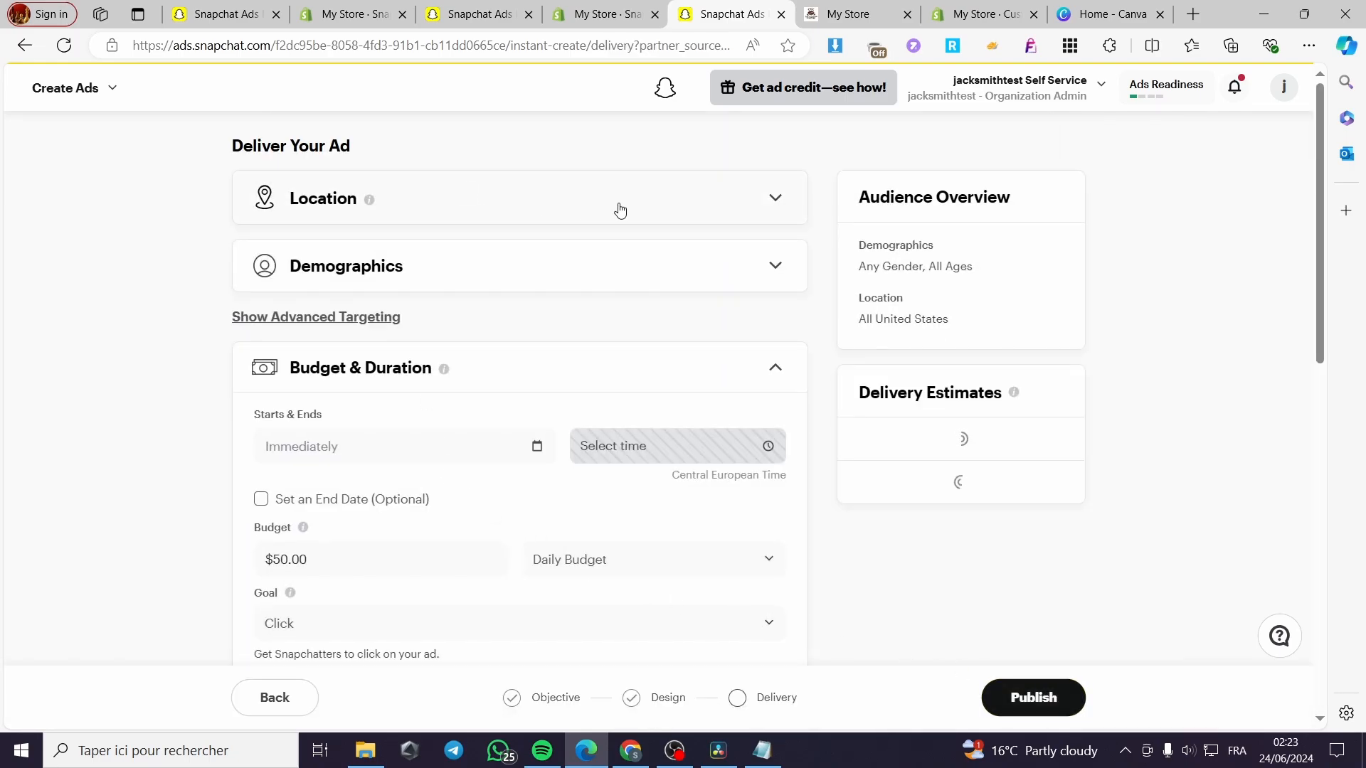
Review the ad's location targeting and add English and French as the audience languages in the demographics
left_click(620, 208)
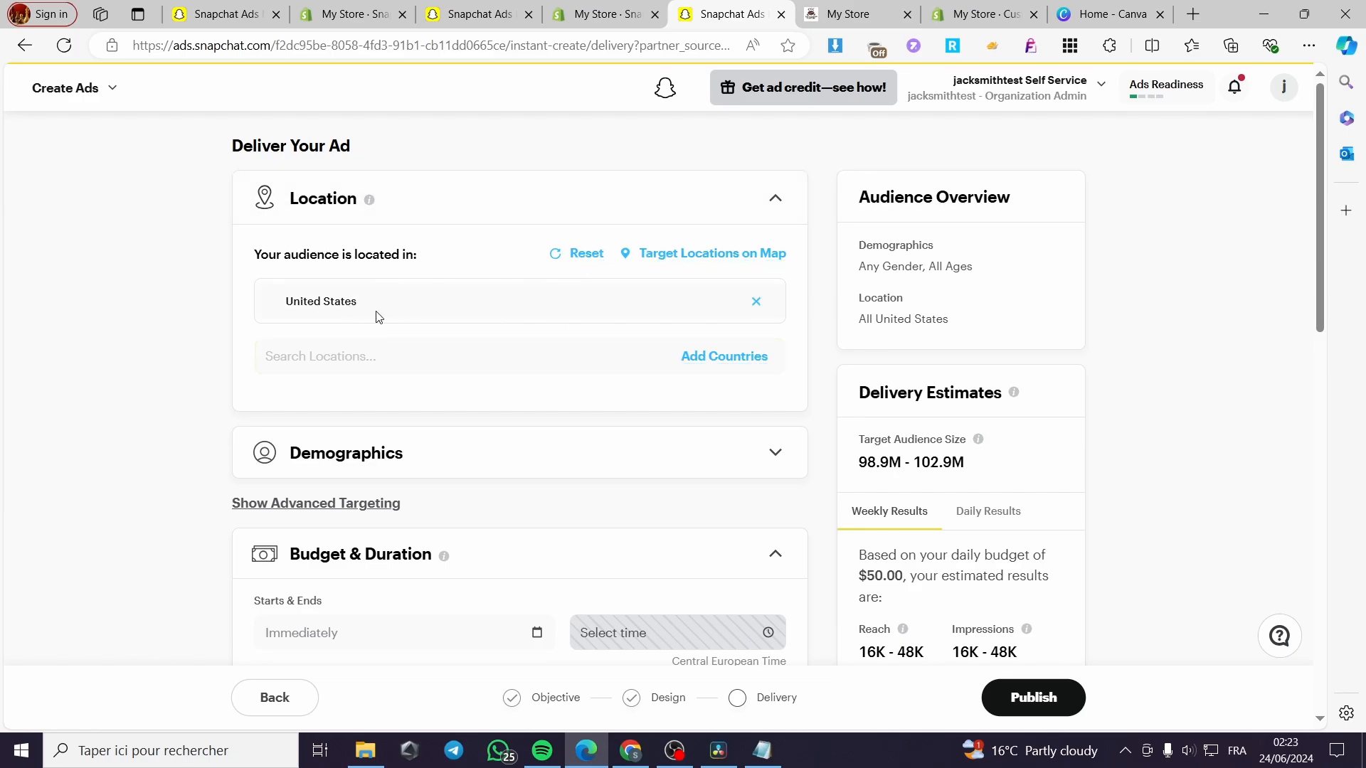
left_click(493, 463)
scroll(281, 423, "down", 2)
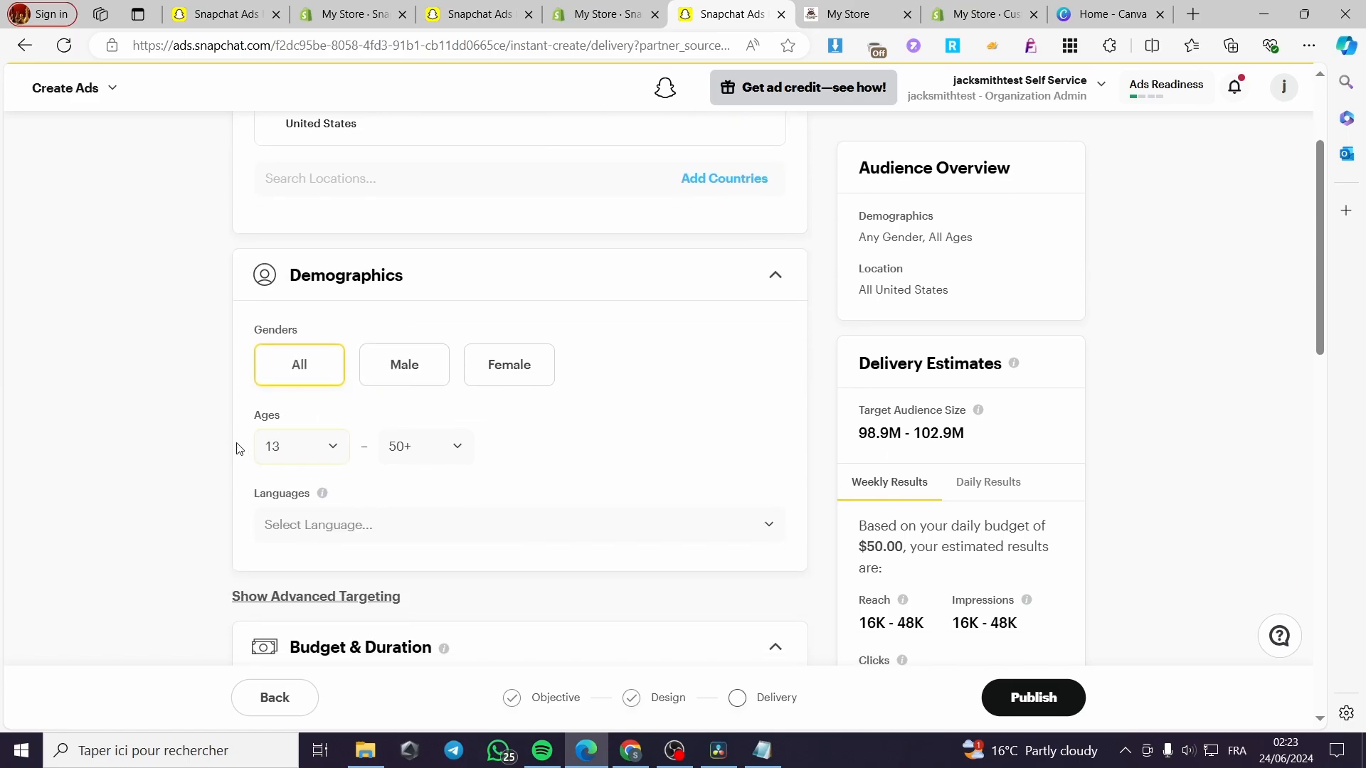
left_click(490, 530)
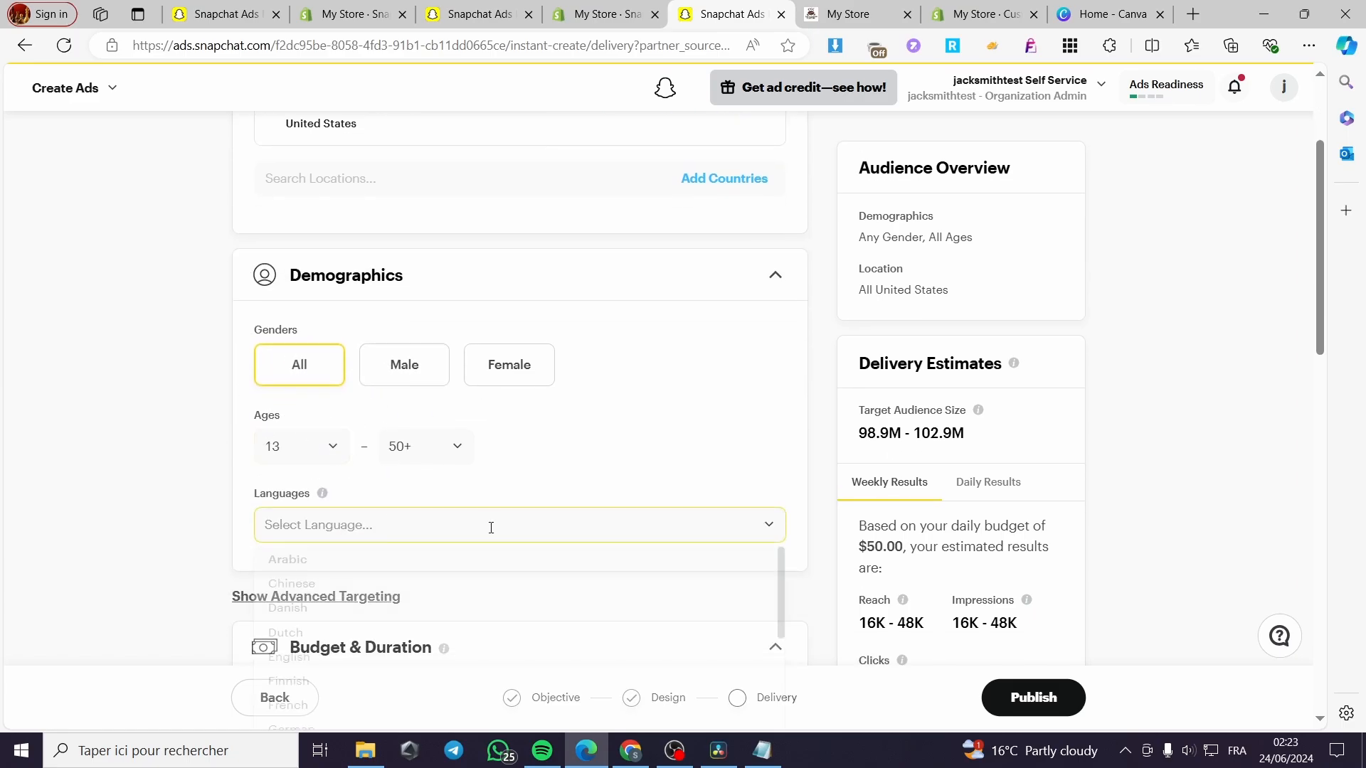
scroll(427, 603, "down", 1)
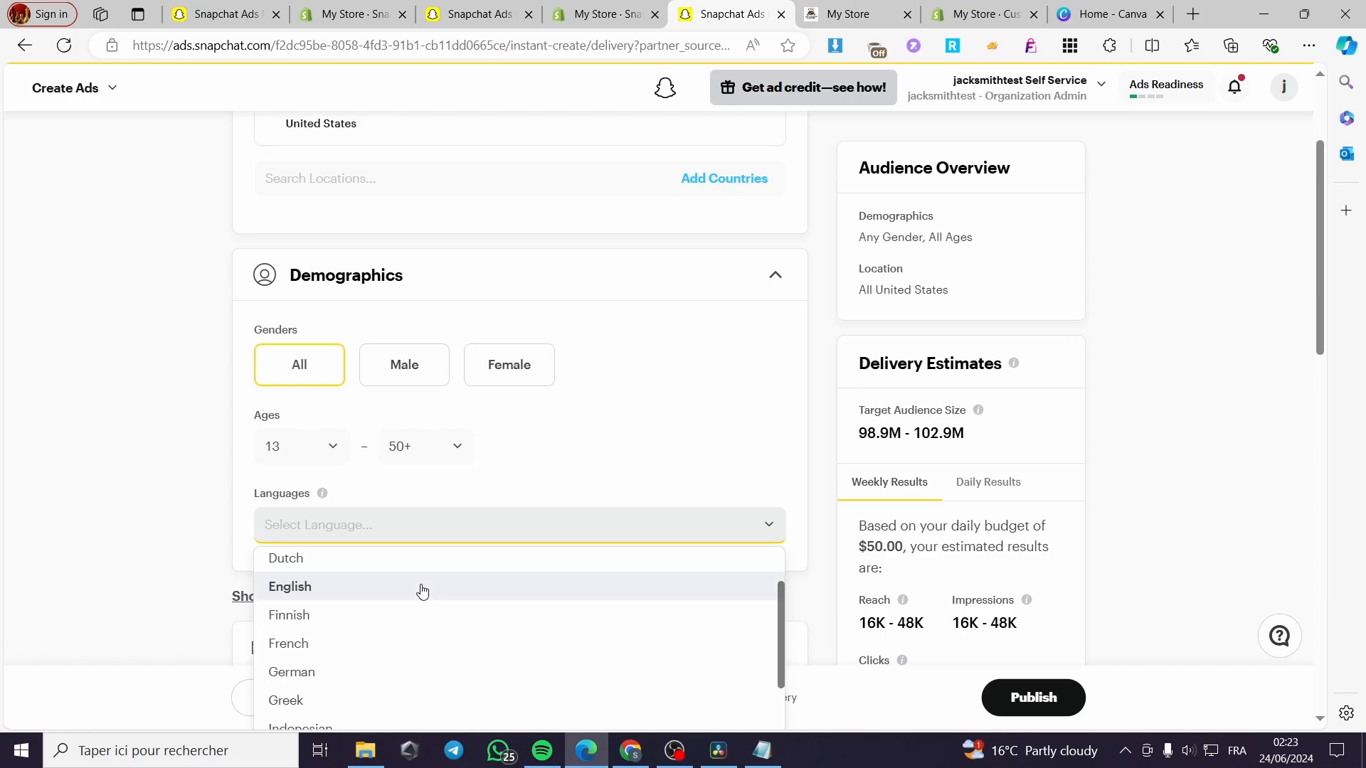
left_click(420, 589)
left_click(436, 524)
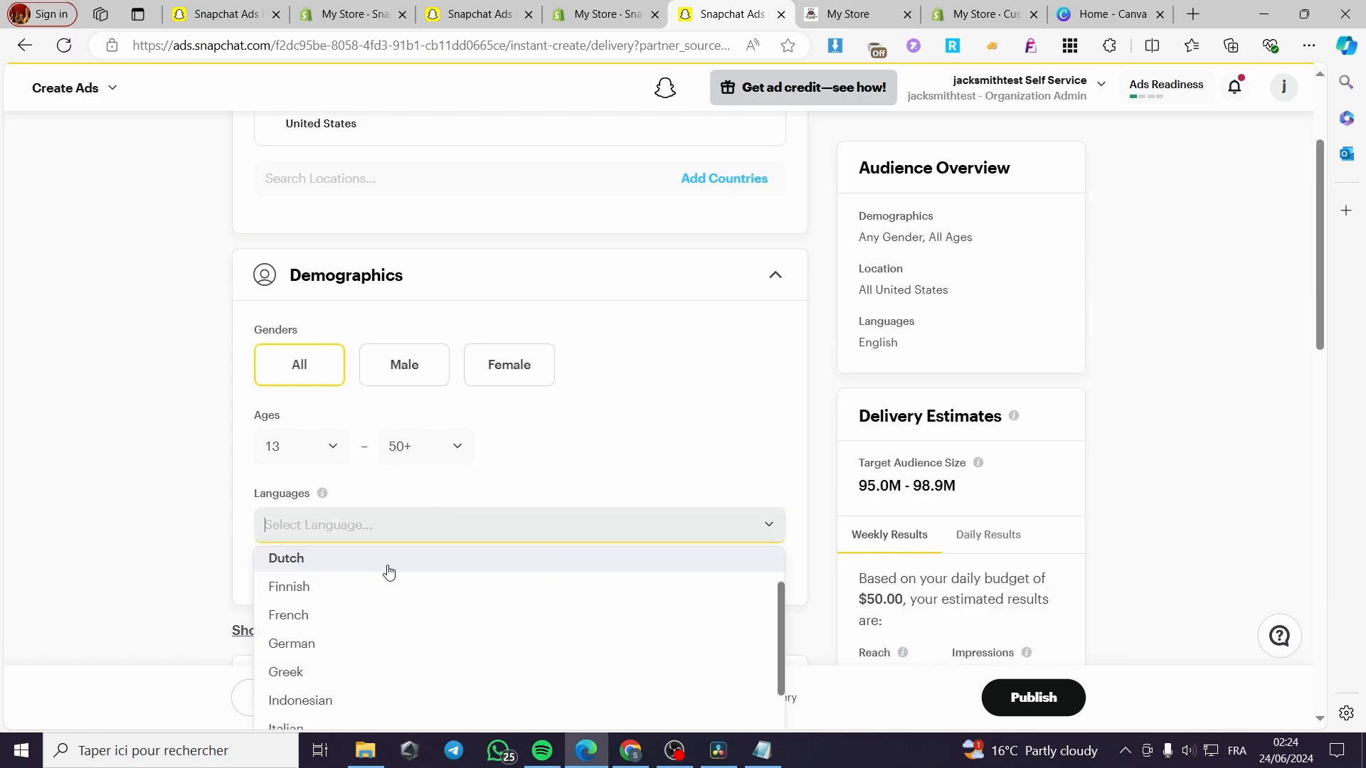
left_click(370, 615)
scroll(213, 481, "down", 5)
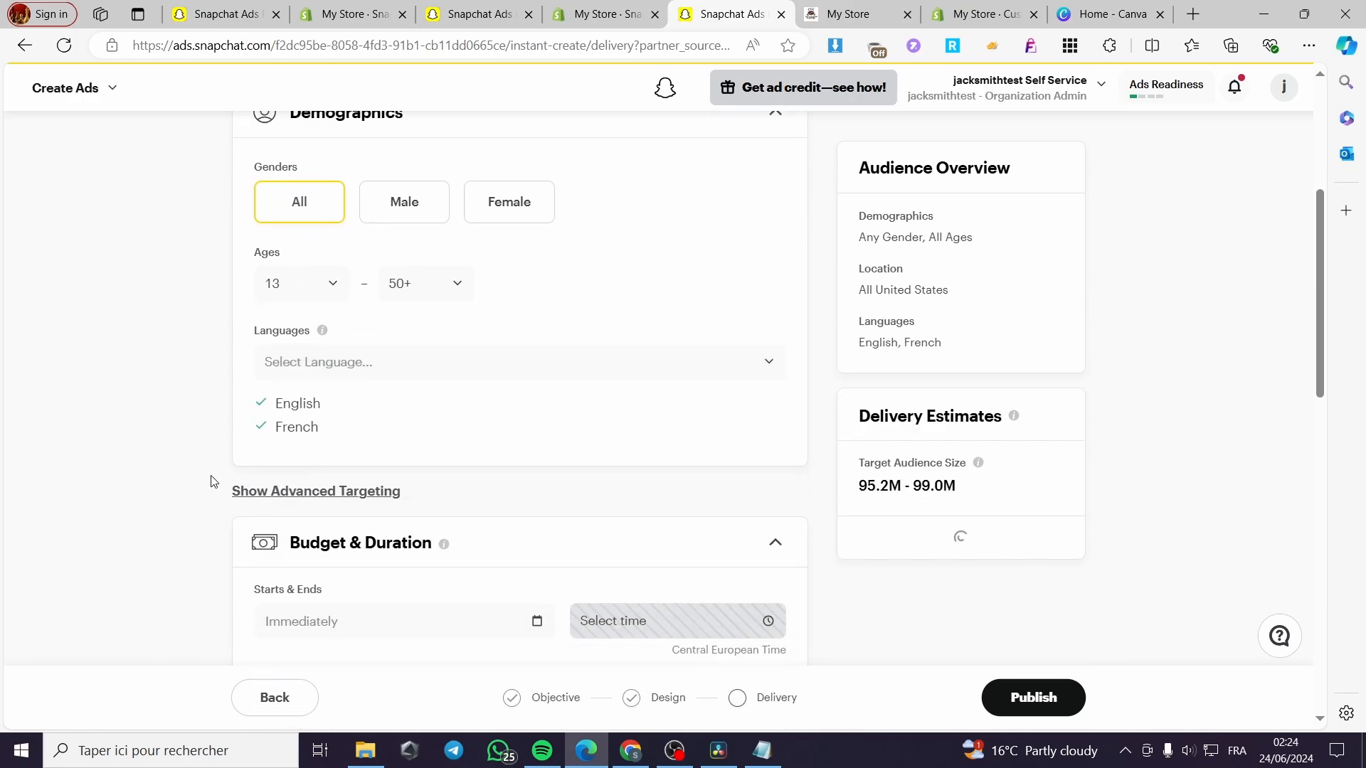
Set the ad's start date to Jun 25, 2024
left_click(496, 431)
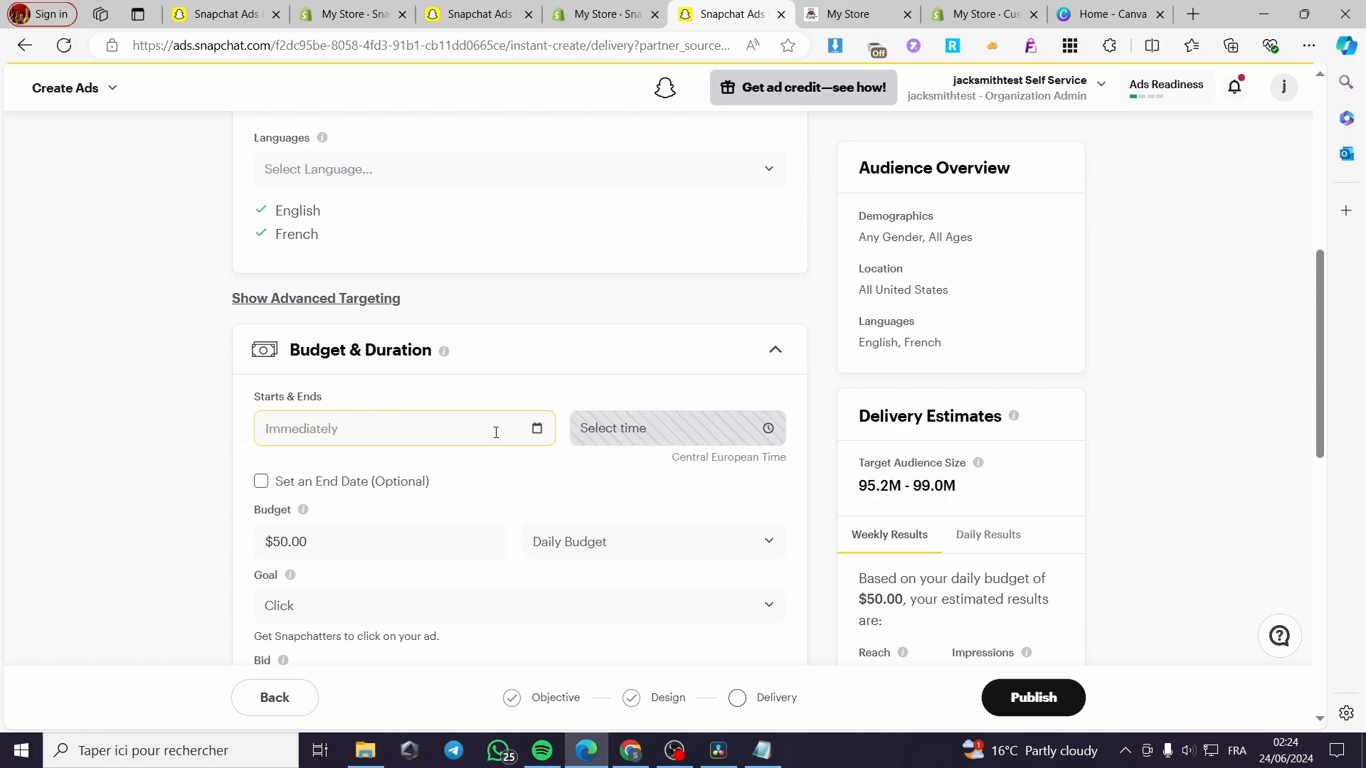
left_click(345, 425)
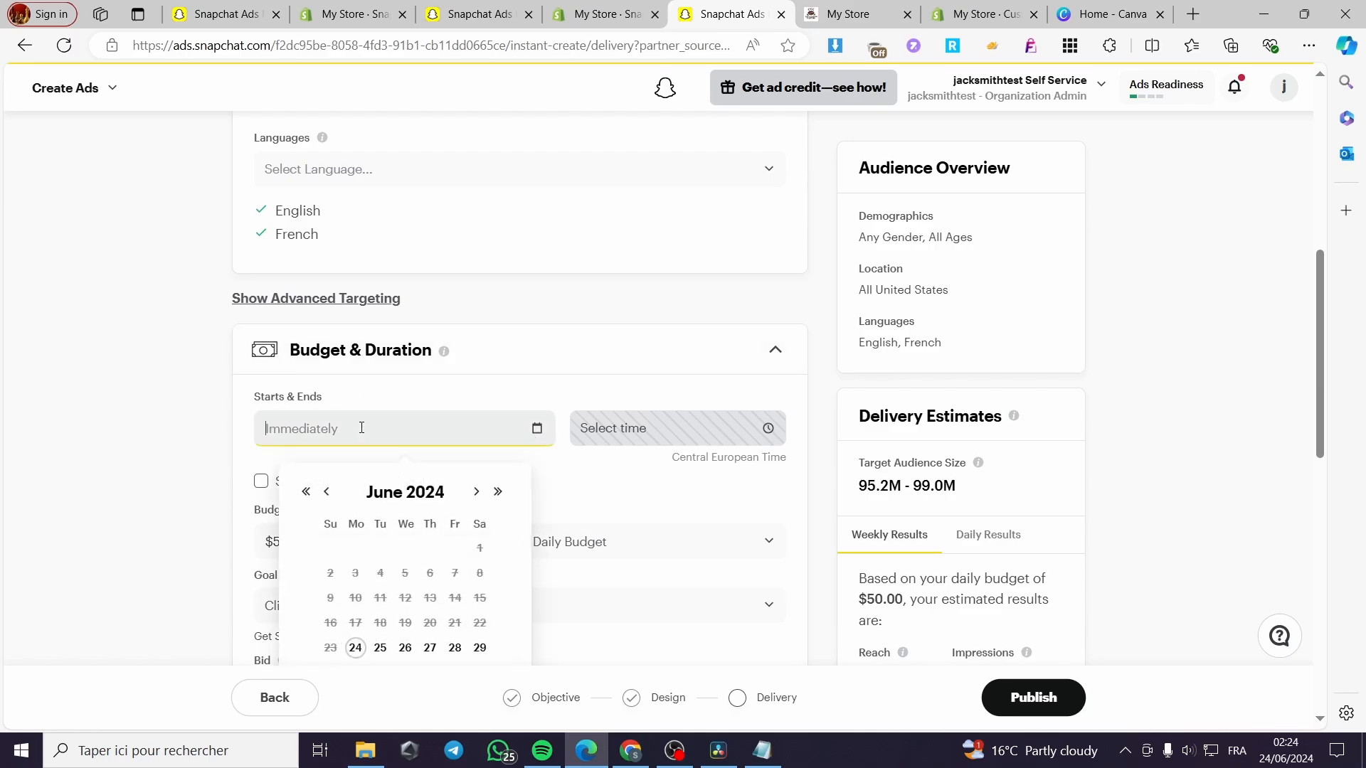
left_click(381, 649)
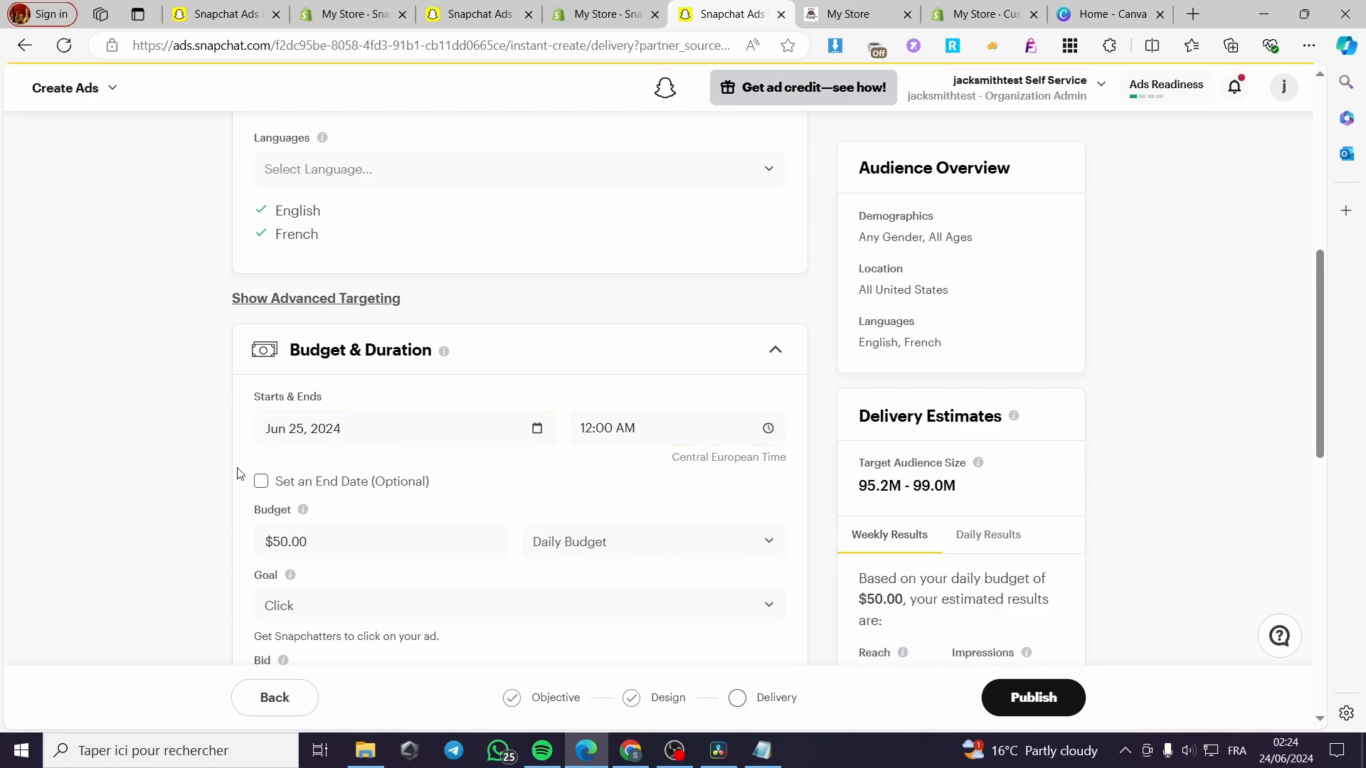
Switch the budget type to Lifetime Budget and back to Daily Budget, keeping the end date of Jul 2, 2024 this adds
scroll(264, 484, "down", 2)
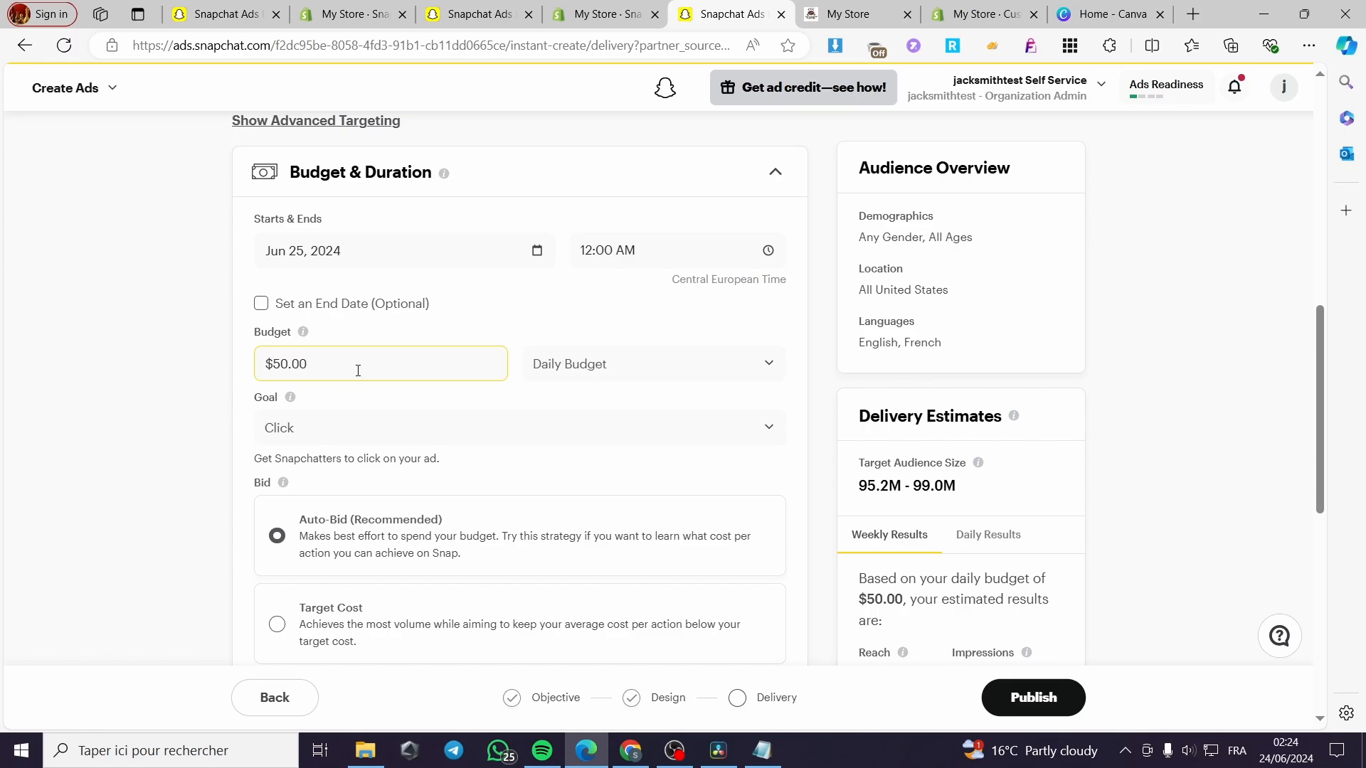
left_click(631, 373)
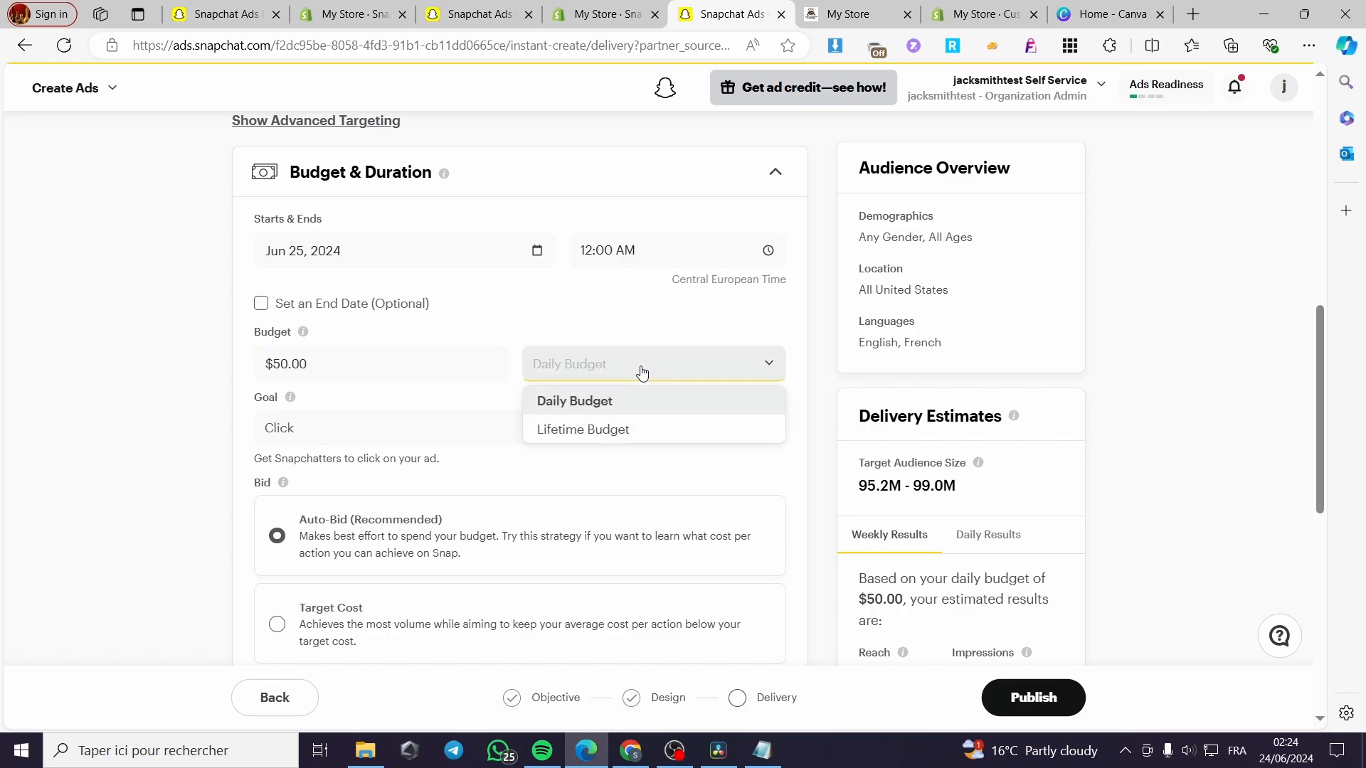
left_click(660, 430)
left_click(655, 404)
left_click(630, 431)
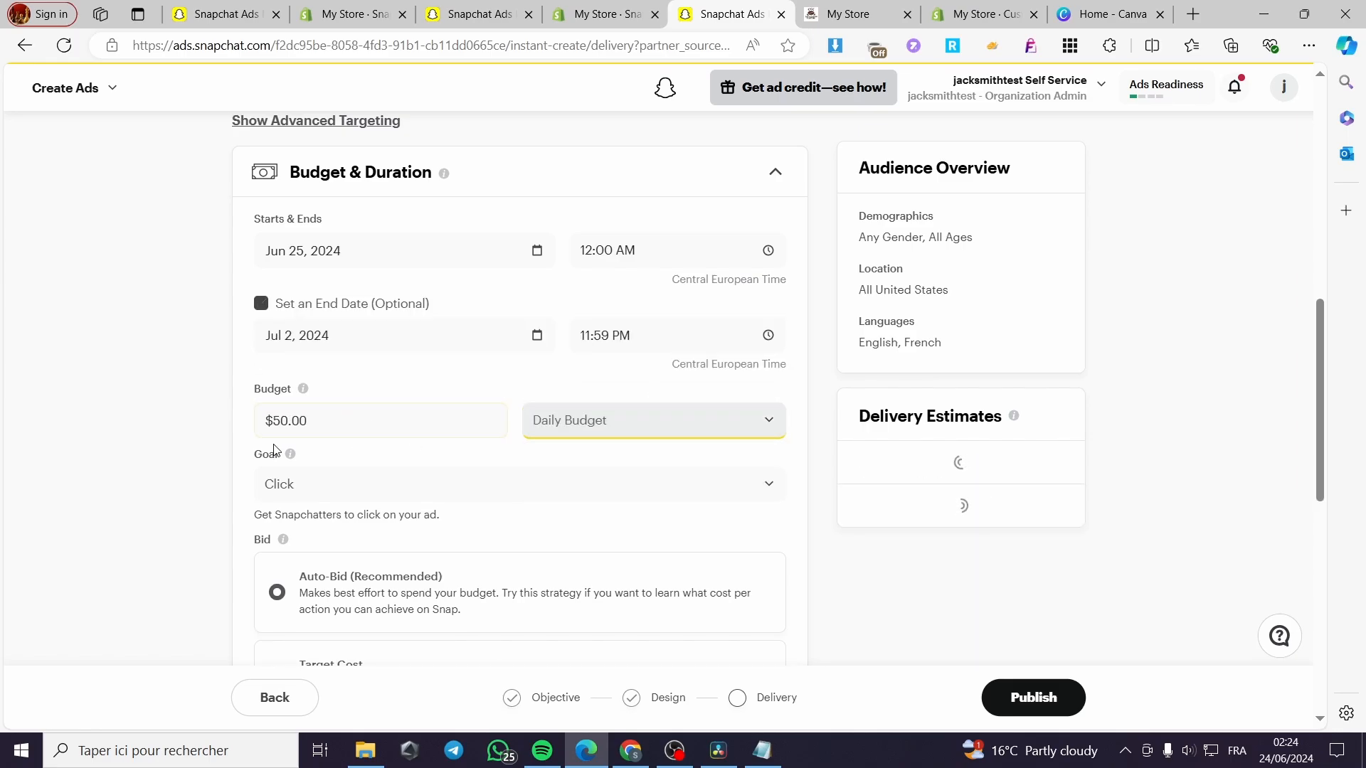
Select Click as the ad's goal, and review the bid options and payment details
scroll(273, 450, "down", 1)
left_click(387, 396)
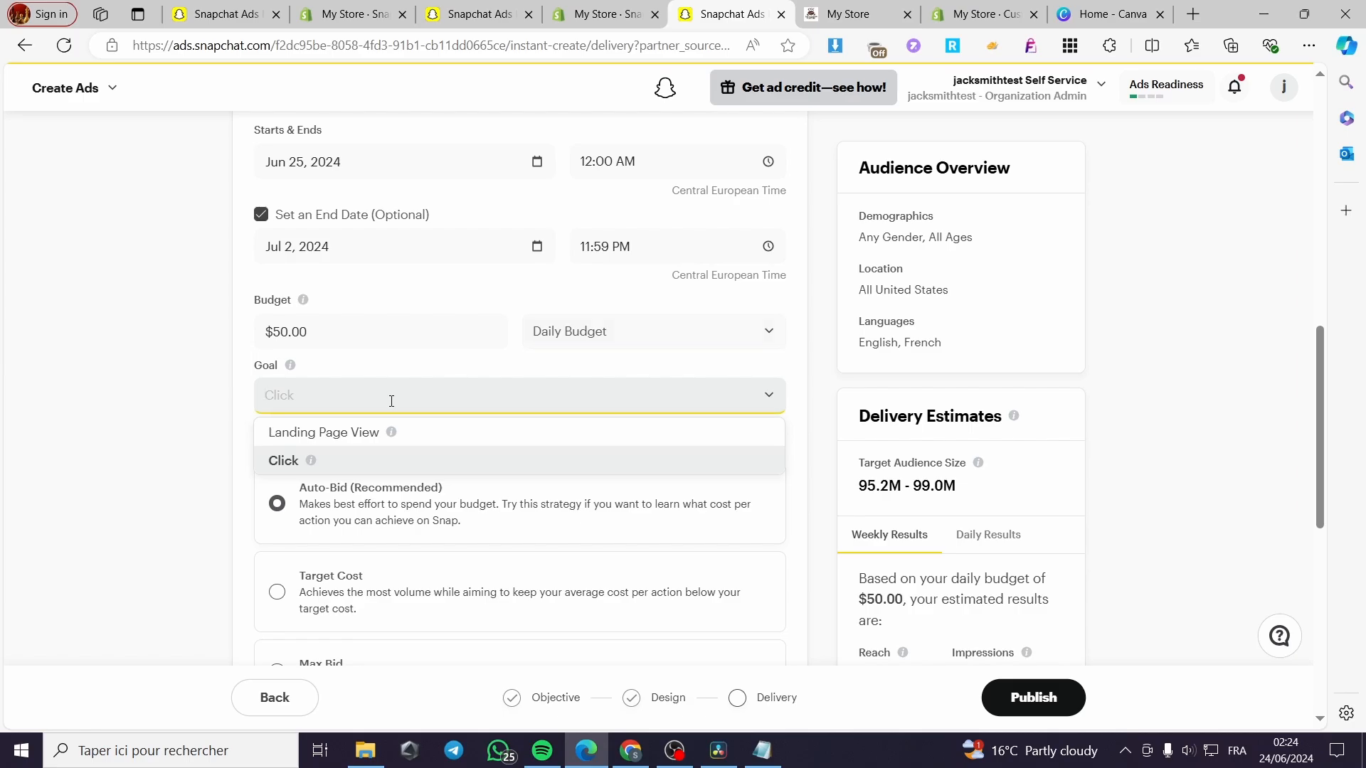
left_click(285, 463)
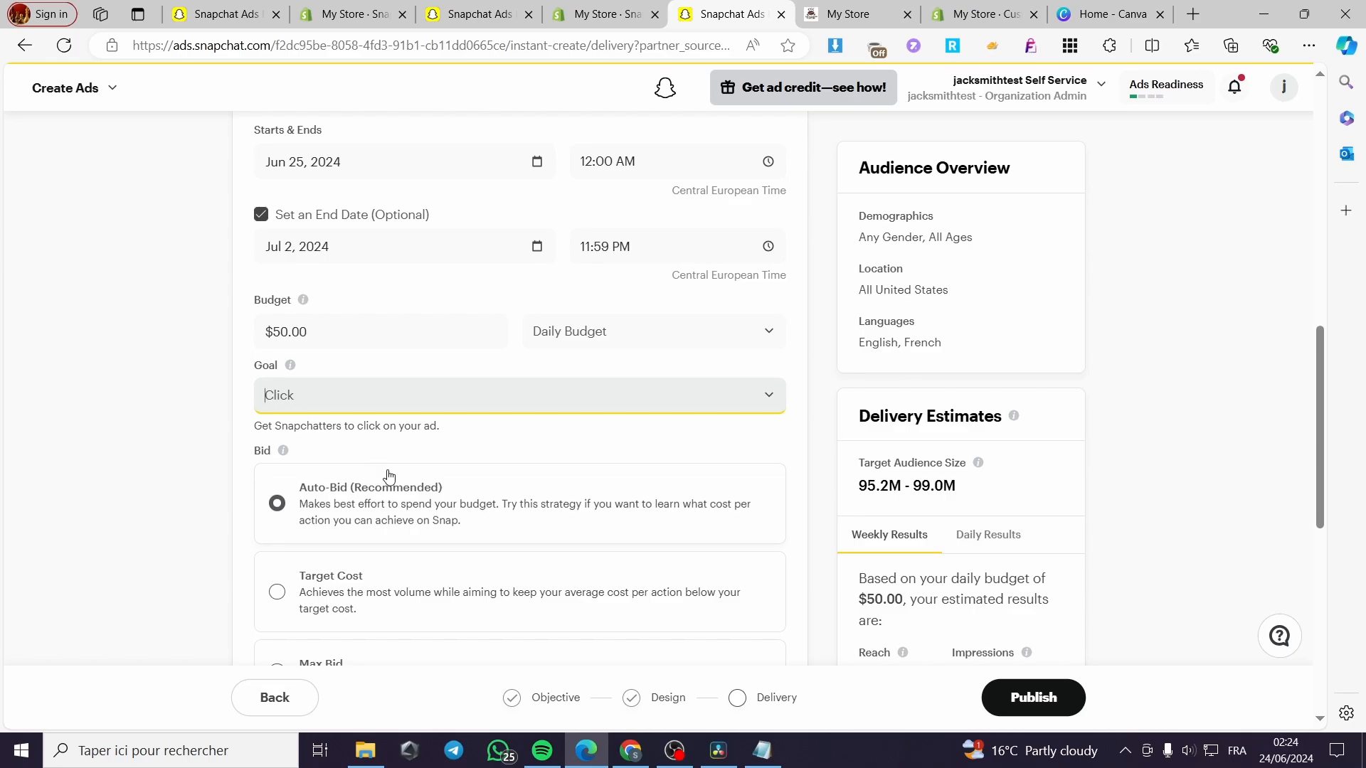
scroll(388, 475, "down", 2)
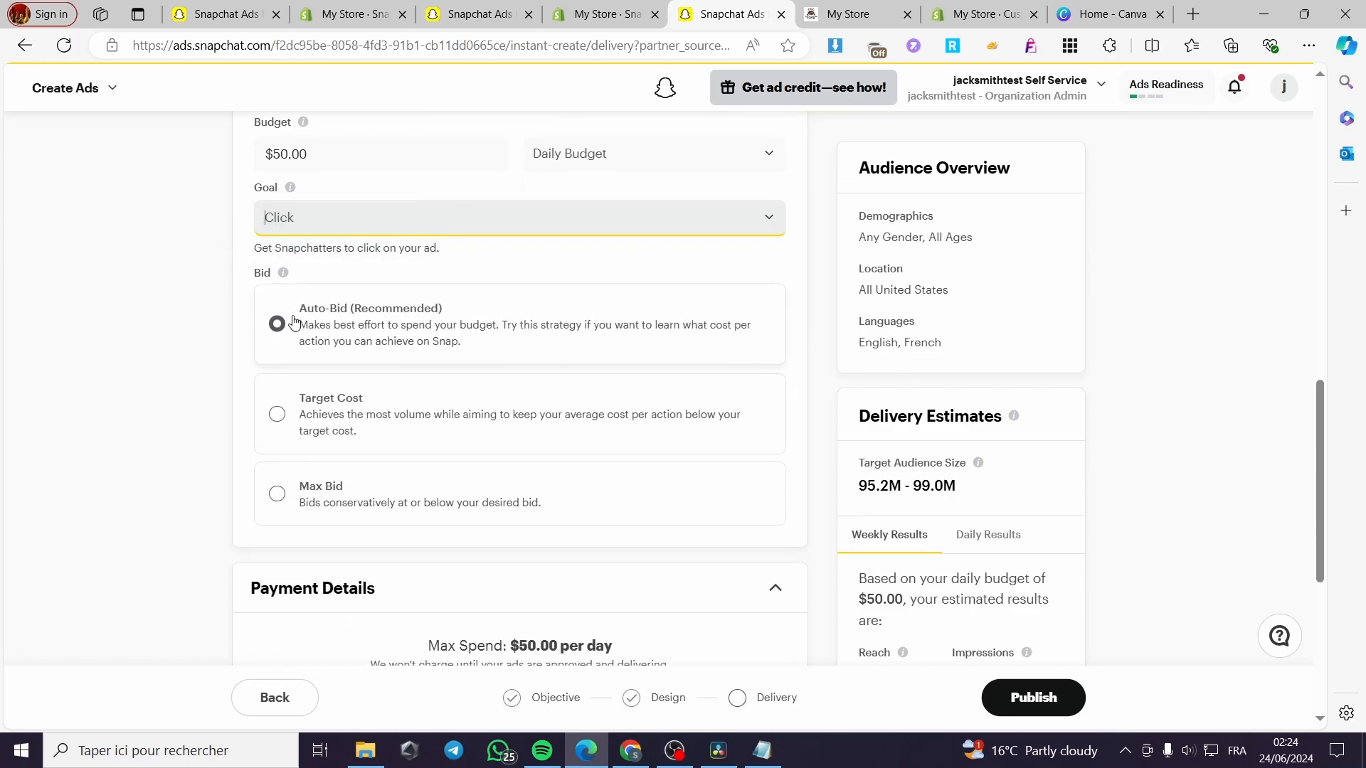
scroll(327, 334, "down", 3)
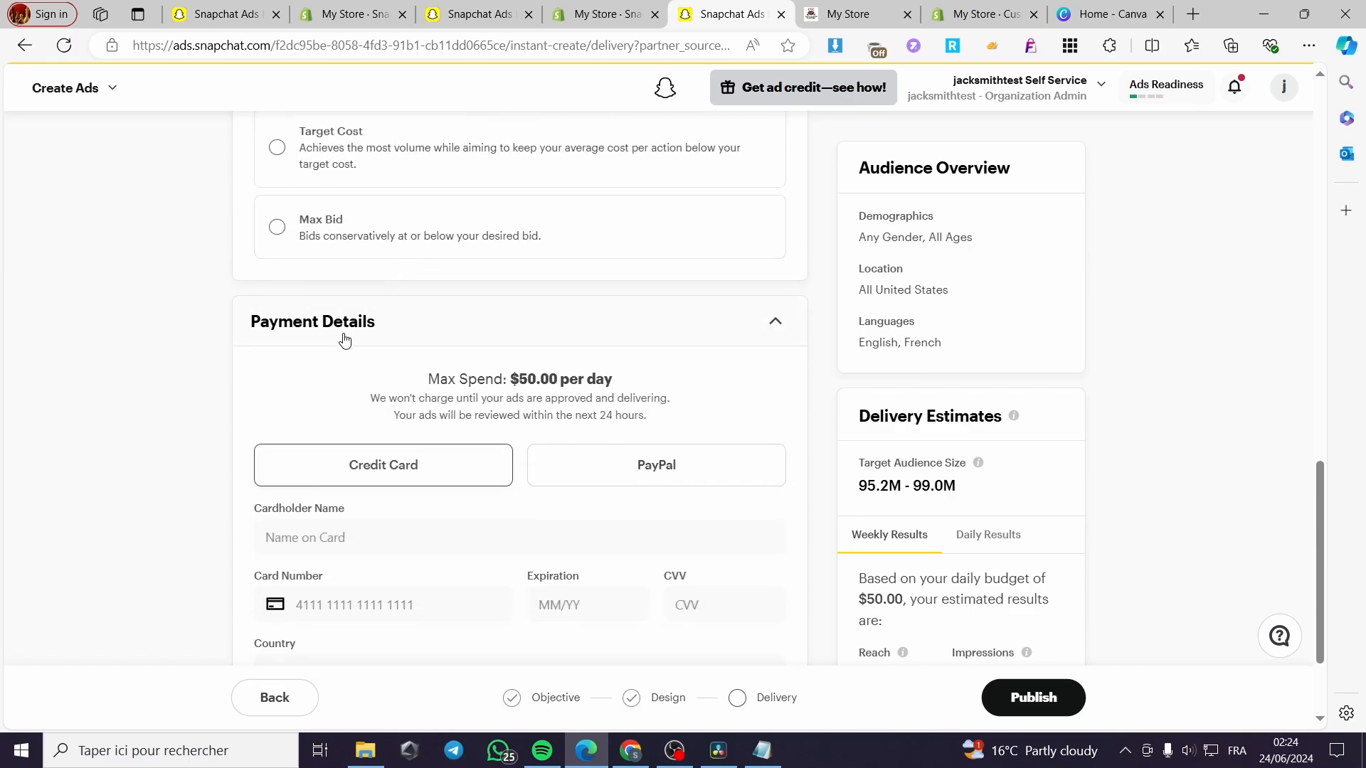
scroll(313, 352, "down", 2)
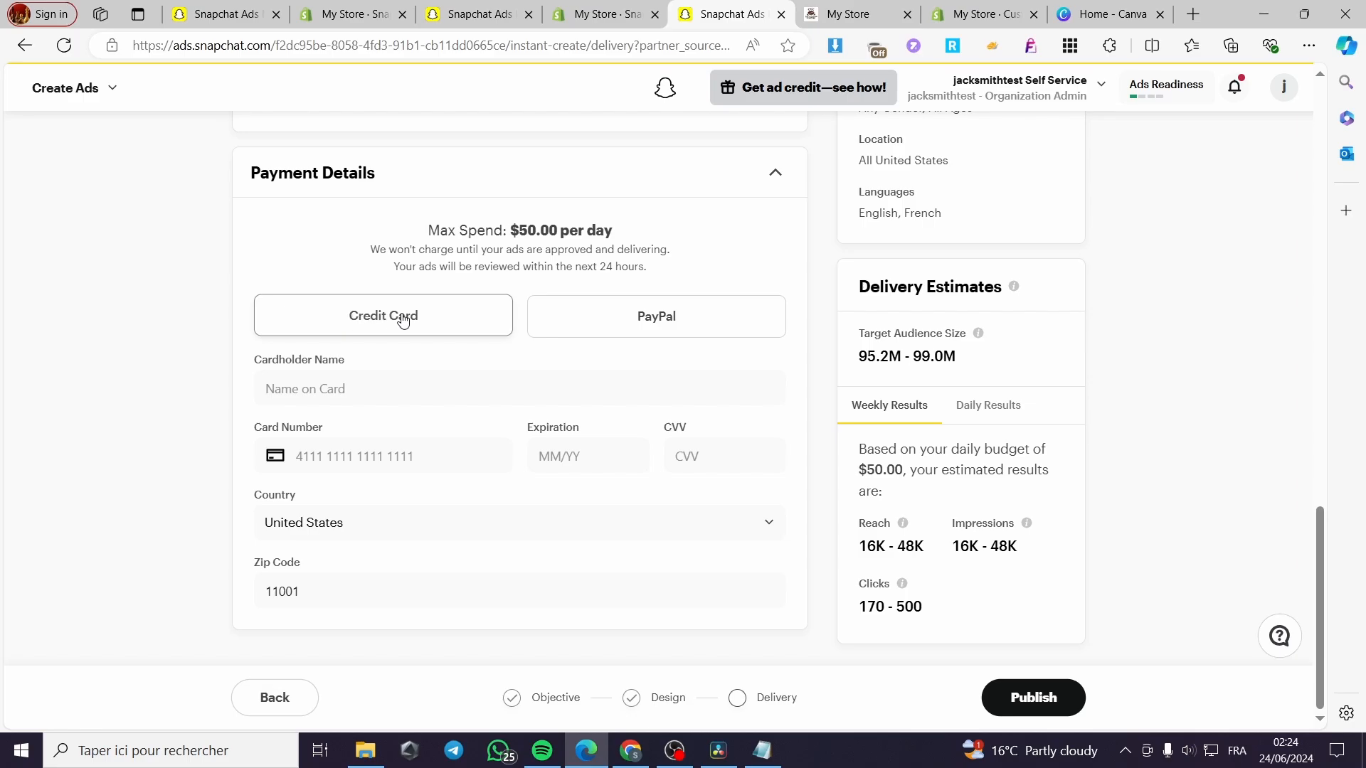